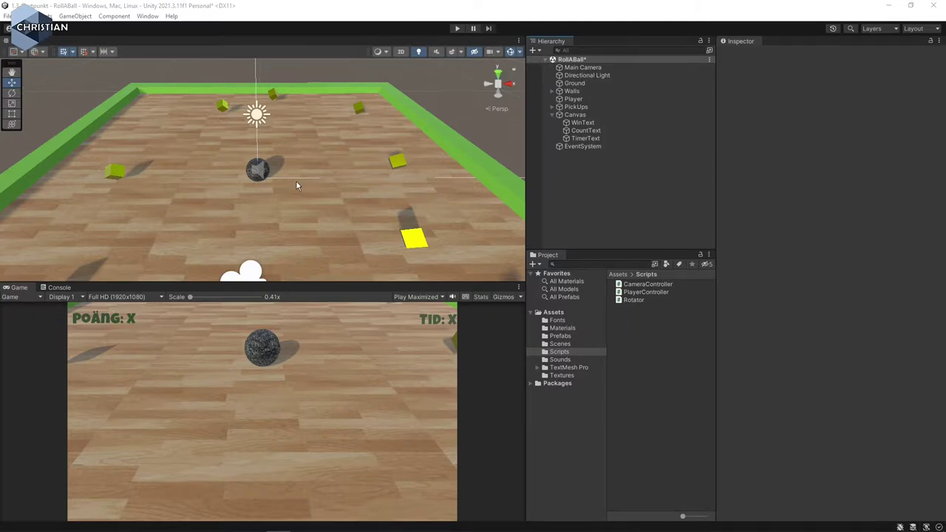
Open the PlayerController script from the Scripts folder in Visual Studio
{"action": "double_click", "coordinate": [645, 292]}
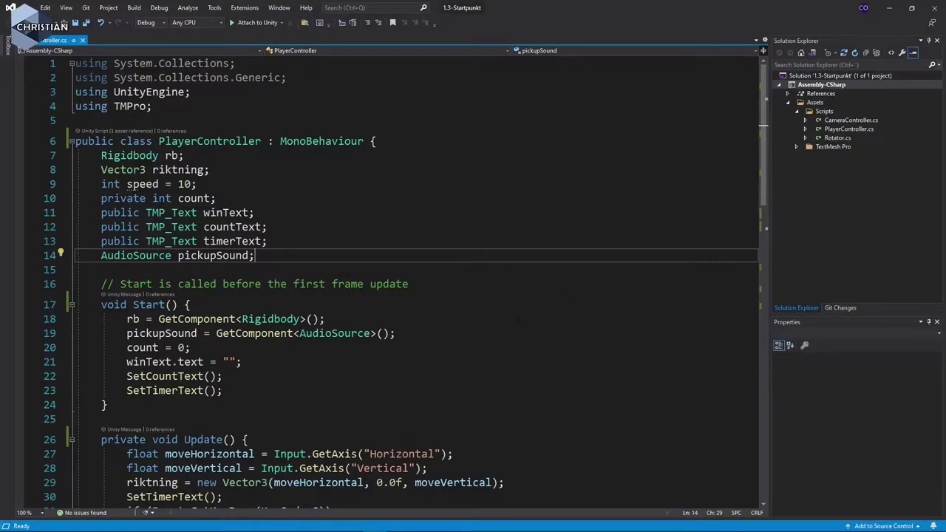
Scroll to OnTriggerEnter and highlight every SetWinText reference from line 45
{"action": "scroll", "coordinate": [483, 324], "scroll_direction": "down", "scroll_amount": 5}
{"action": "scroll", "coordinate": [473, 325], "scroll_direction": "down", "scroll_amount": 2}
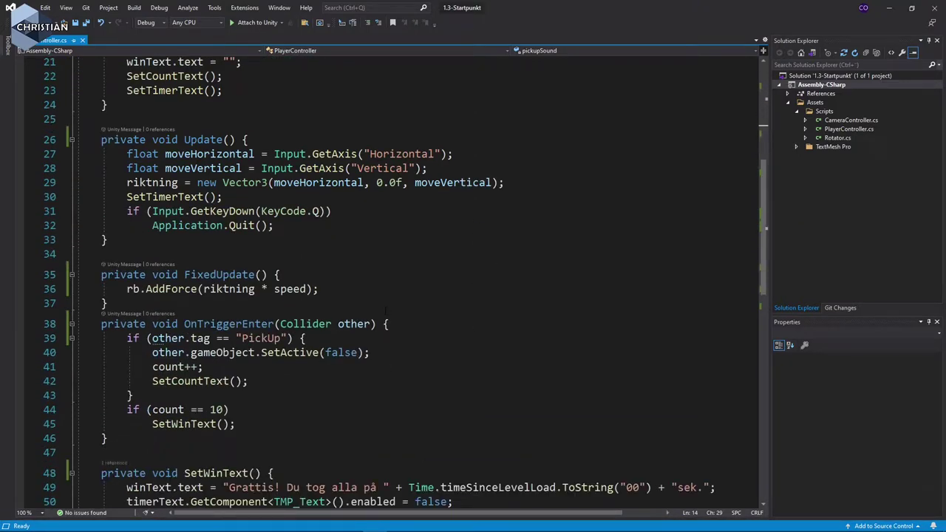
{"action": "scroll", "coordinate": [385, 310], "scroll_direction": "down", "scroll_amount": 1}
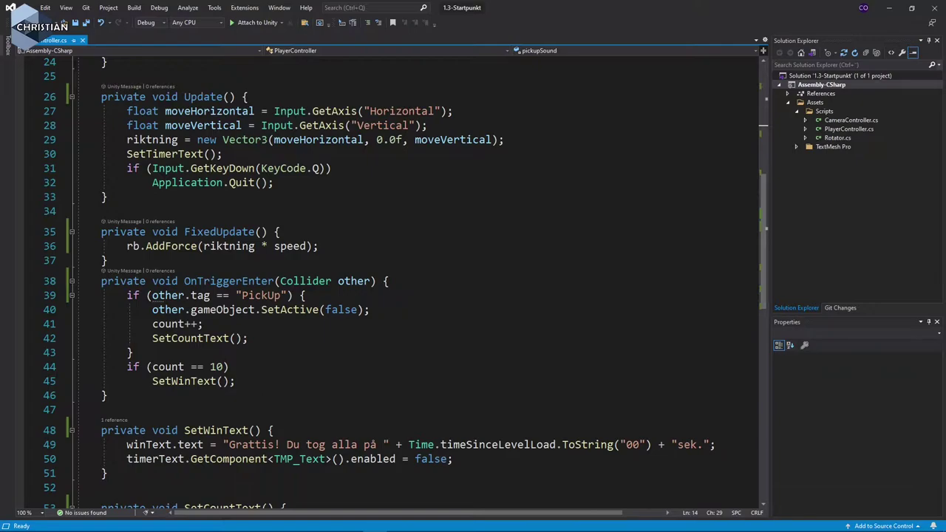
{"action": "double_click", "coordinate": [185, 381]}
{"action": "scroll", "coordinate": [250, 310], "scroll_direction": "down", "scroll_amount": 2}
{"action": "scroll", "coordinate": [250, 296], "scroll_direction": "down", "scroll_amount": 1}
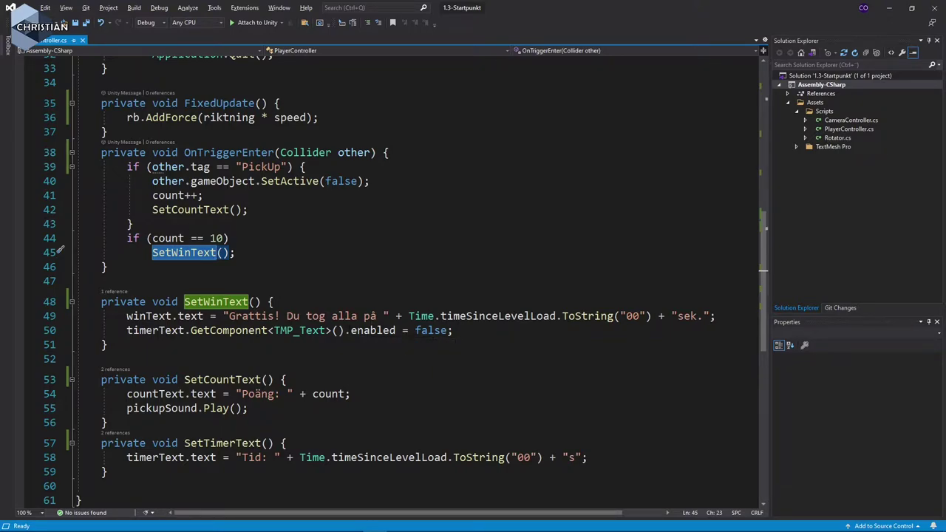
Insert a new line 50 starting winText.text += above the timer-hiding line
{"action": "left_click", "coordinate": [127, 331]}
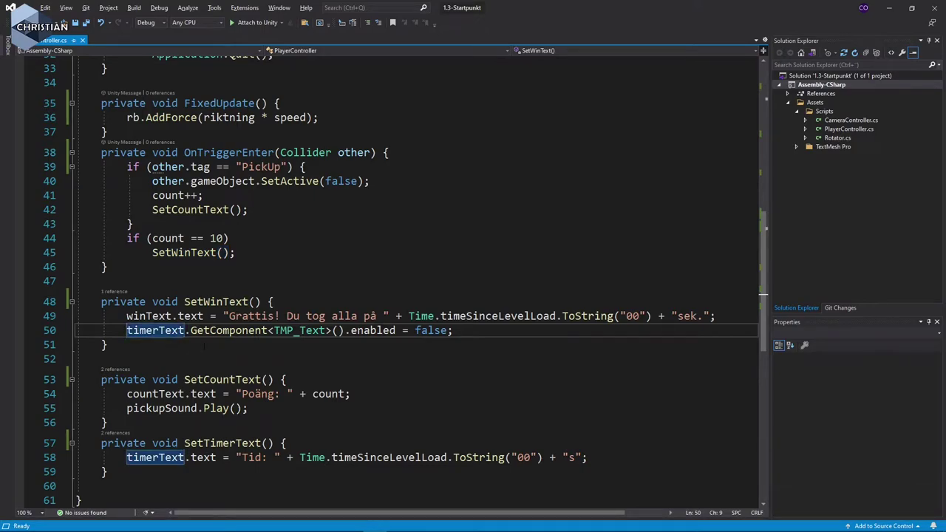
{"action": "key", "text": "Return"}
{"action": "key", "text": "Up"}
{"action": "type", "text": "win"}
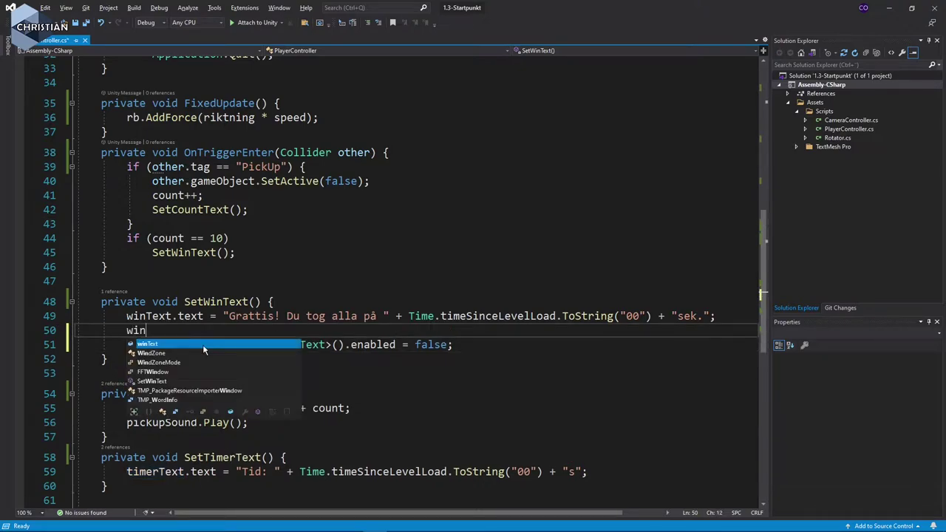
{"action": "key", "text": "Tab"}
{"action": "type", "text": ".te"}
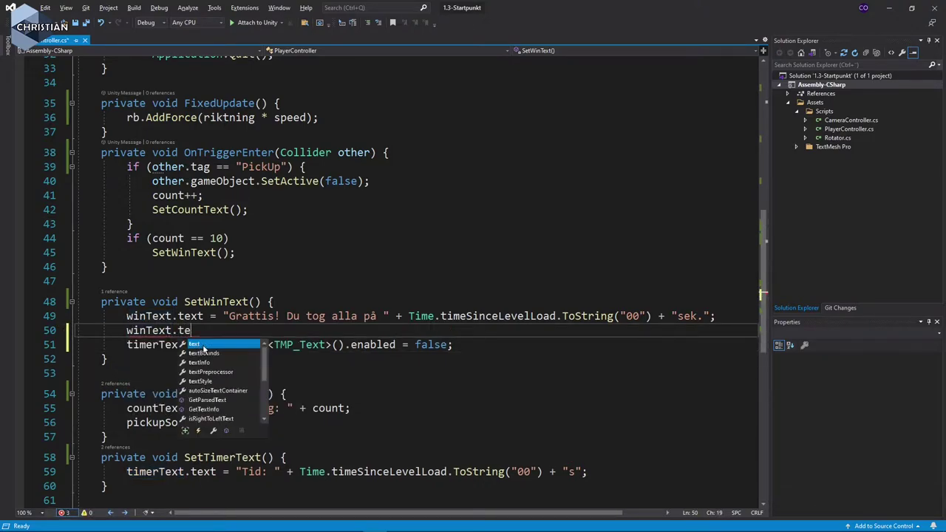
{"action": "key", "text": "Tab"}
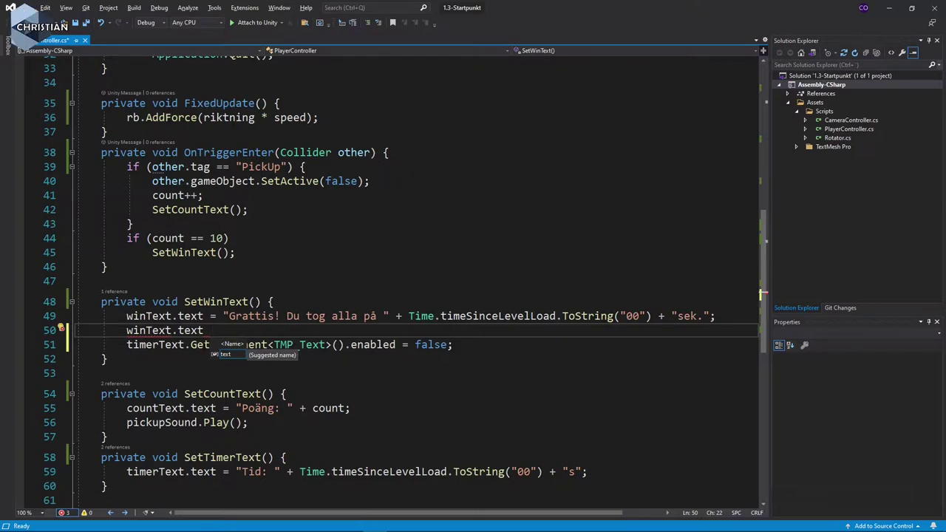
{"action": "type", "text": "+="}
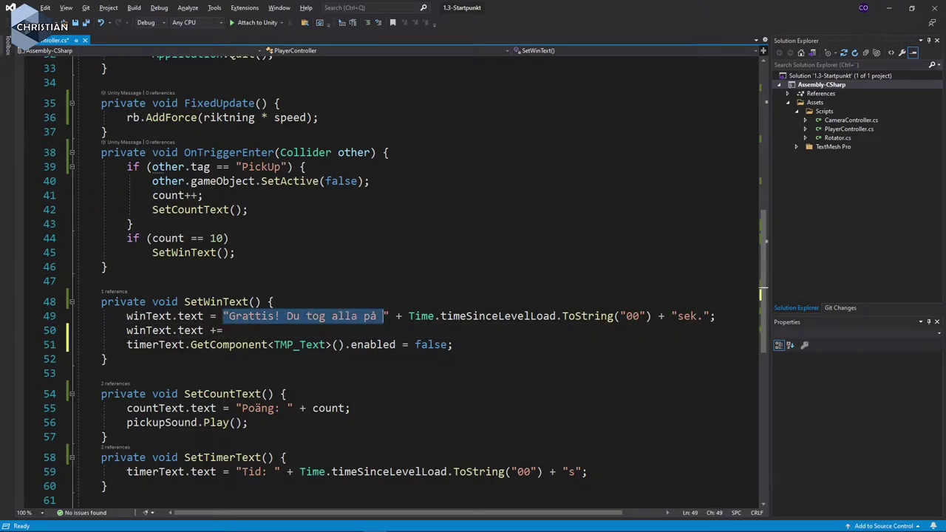
Finish line 50 with "Tryck 'R' för att starta om"; and save the script
{"action": "left_click_drag", "start_coordinate": [224, 316], "coordinate": [612, 316]}
{"action": "left_click", "coordinate": [224, 330]}
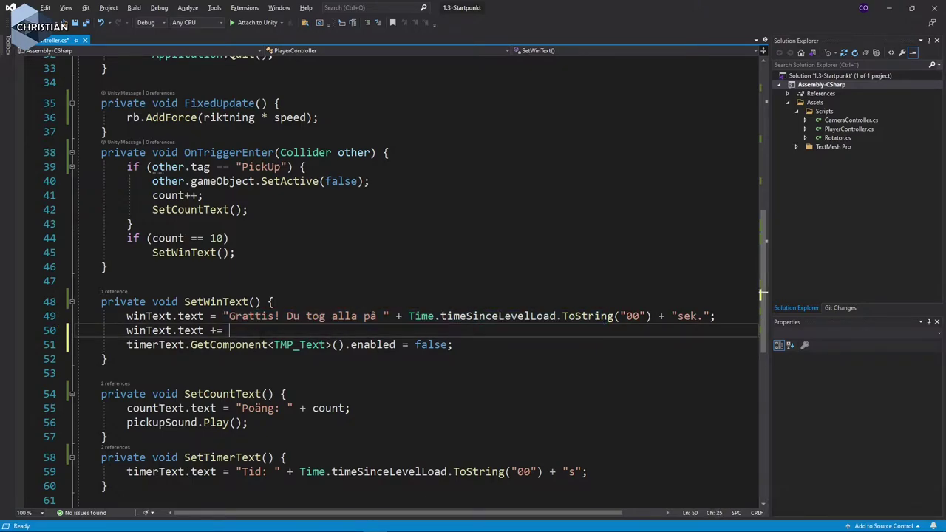
{"action": "type", "text": "\""}
{"action": "type", "text": "Tryck "}
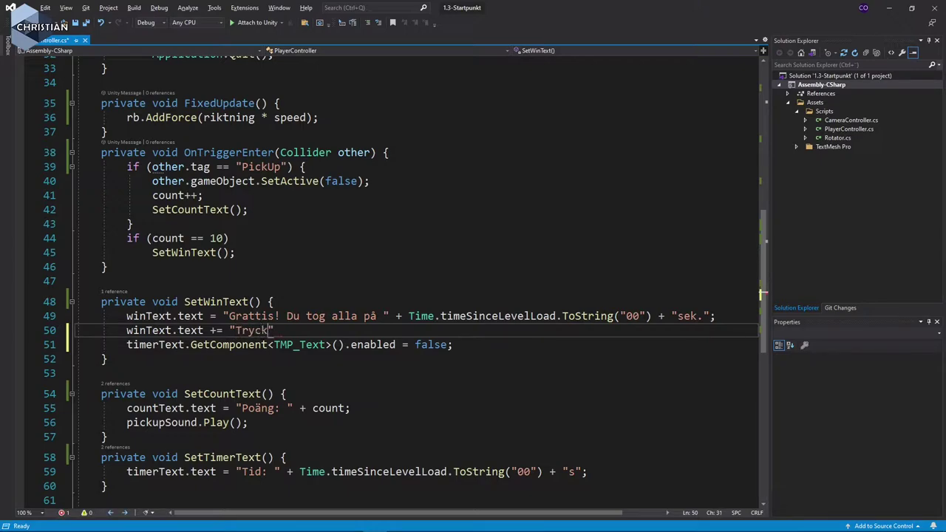
{"action": "type", "text": "'R' "}
{"action": "type", "text": "för"}
{"action": "type", "text": " att starta "}
{"action": "type", "text": "om"}
{"action": "key", "text": "End"}
{"action": "type", "text": ";"}
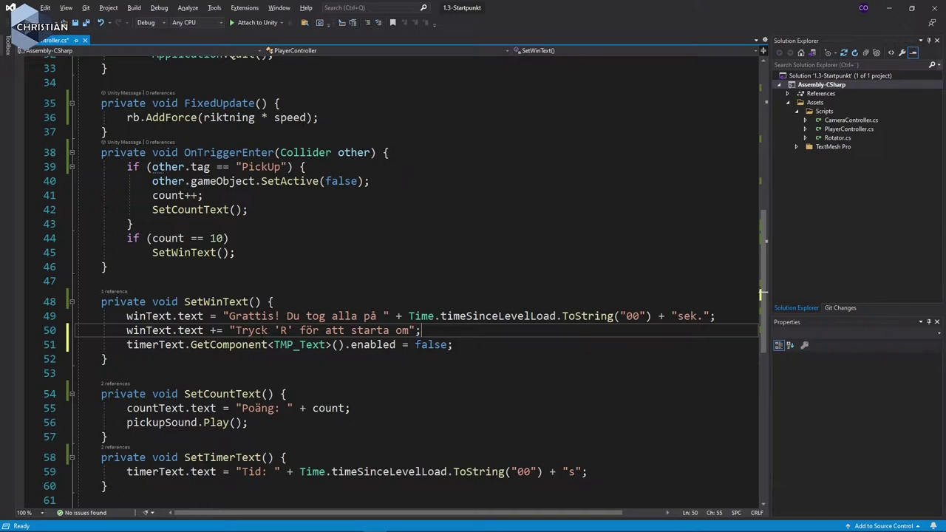
{"action": "key", "text": "ctrl+s"}
{"action": "key", "text": "alt+Tab"}
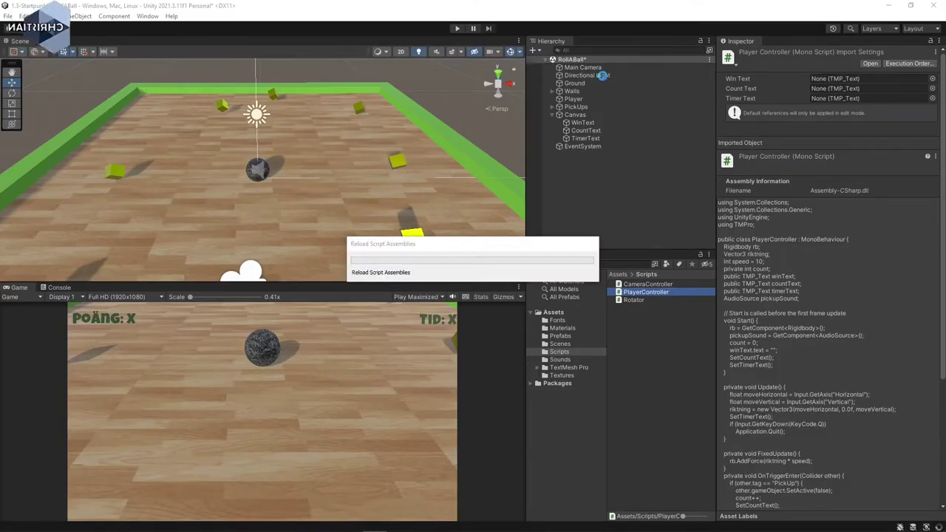
Select and frame WinText, then change its Rect Transform Height from 200 to 500
{"action": "left_click", "coordinate": [582, 122]}
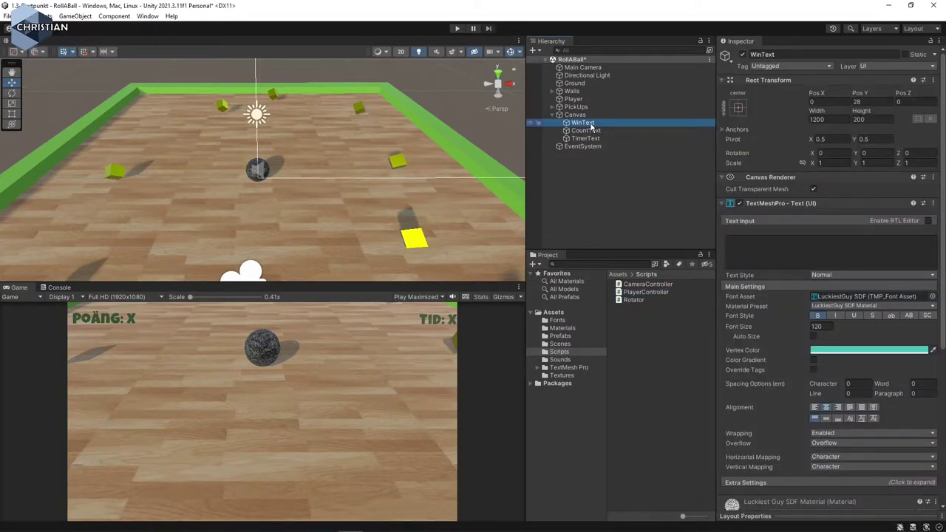
{"action": "key", "text": "f"}
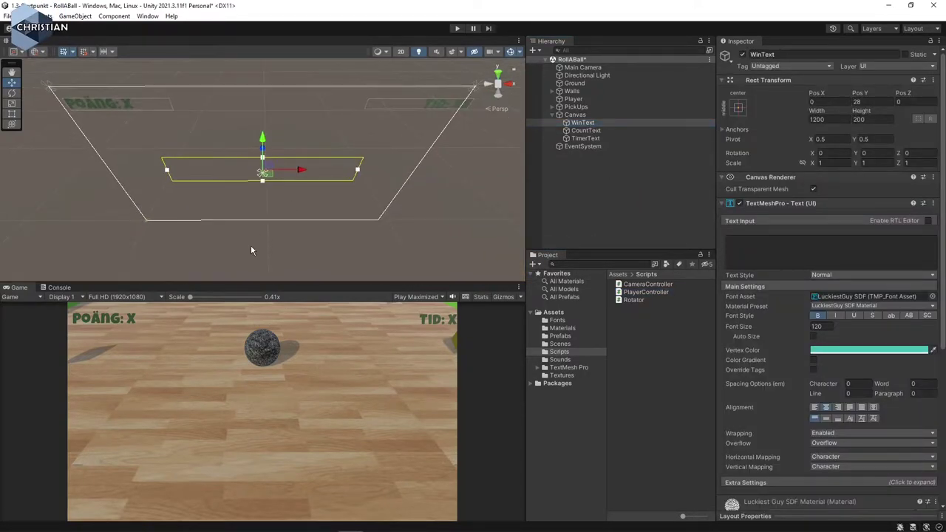
{"action": "left_click_drag", "start_coordinate": [250, 245], "coordinate": [269, 171], "text": "alt"}
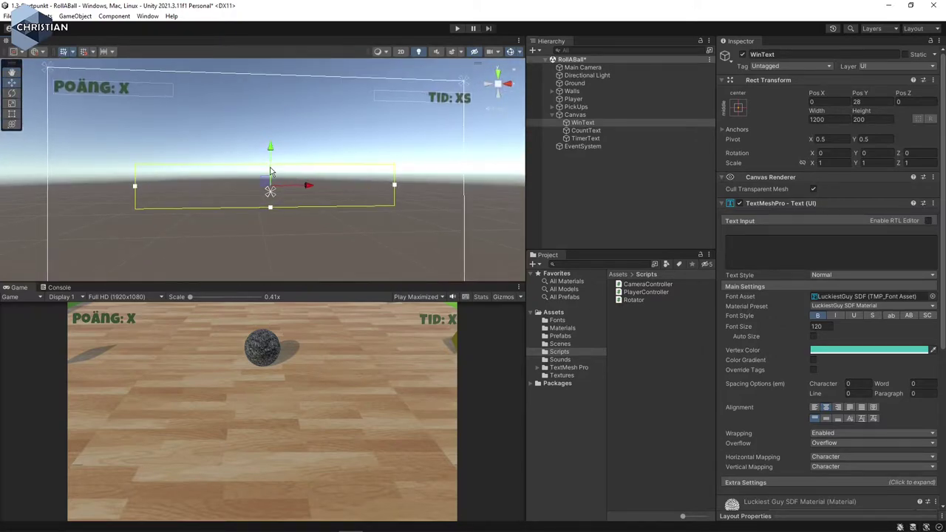
{"action": "scroll", "coordinate": [269, 171], "scroll_direction": "down", "scroll_amount": 2}
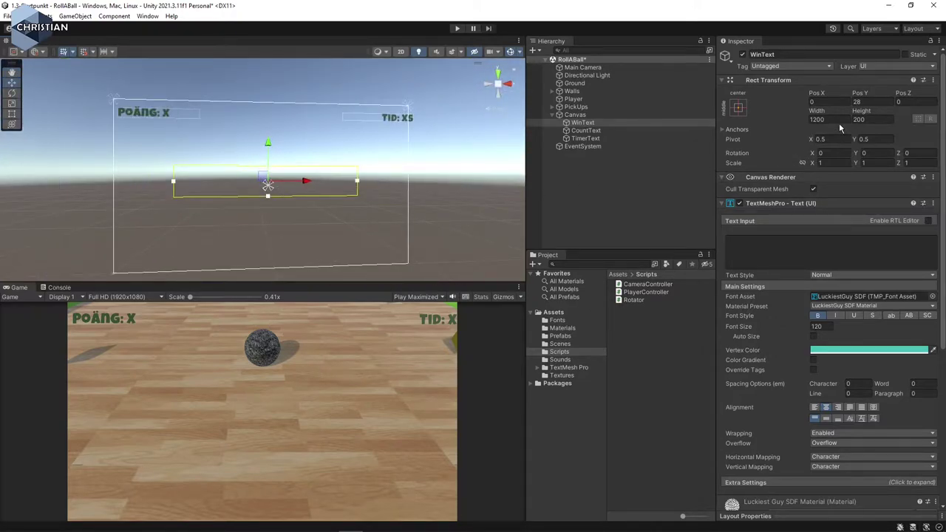
{"action": "double_click", "coordinate": [869, 119]}
{"action": "type", "text": "210"}
{"action": "key", "text": "Tab"}
{"action": "key", "text": "ctrl+z"}
{"action": "type", "text": "500"}
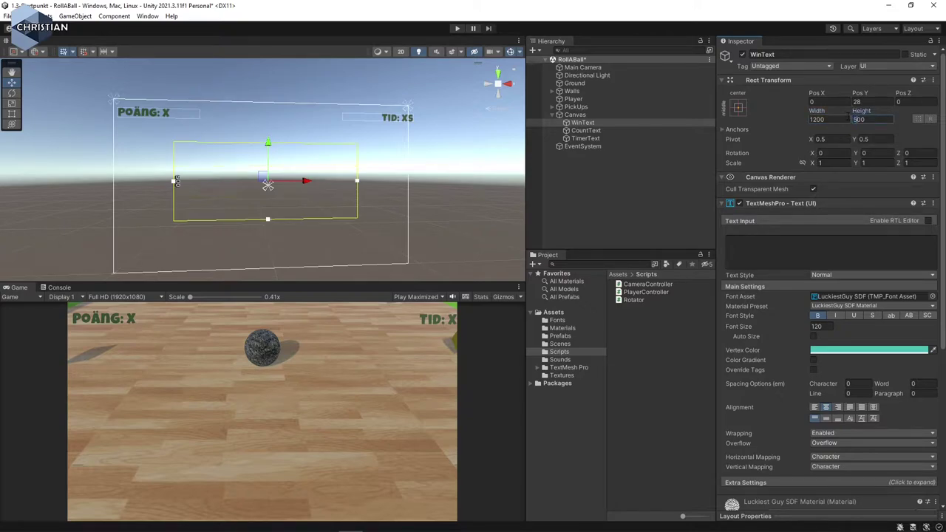
{"action": "left_click", "coordinate": [653, 374]}
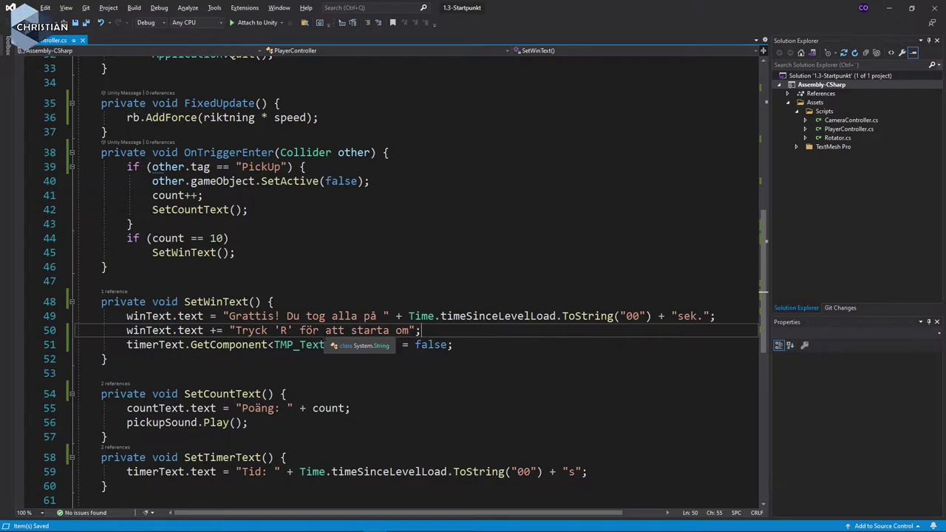
Add using UnityEditor.SceneManagement; on a new line below using TMPro;
{"action": "scroll", "coordinate": [354, 342], "scroll_direction": "up", "scroll_amount": 11}
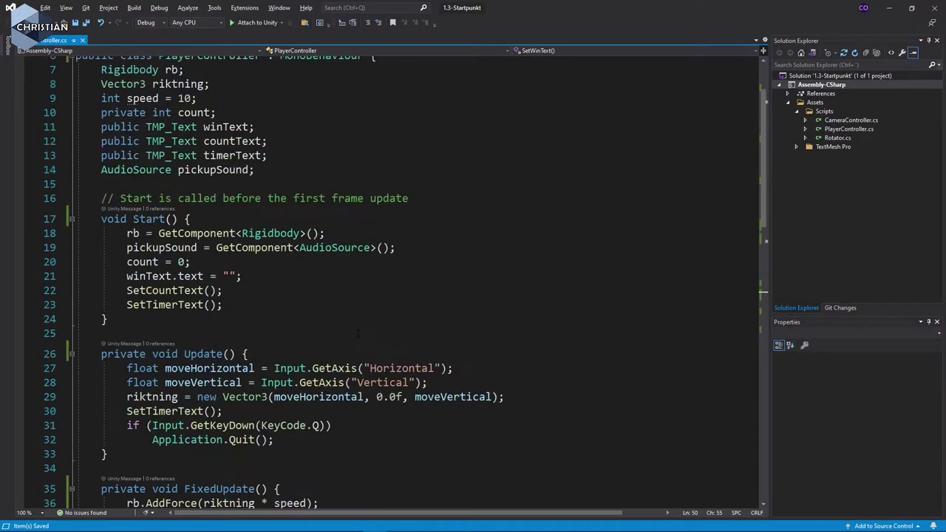
{"action": "left_click", "coordinate": [153, 107]}
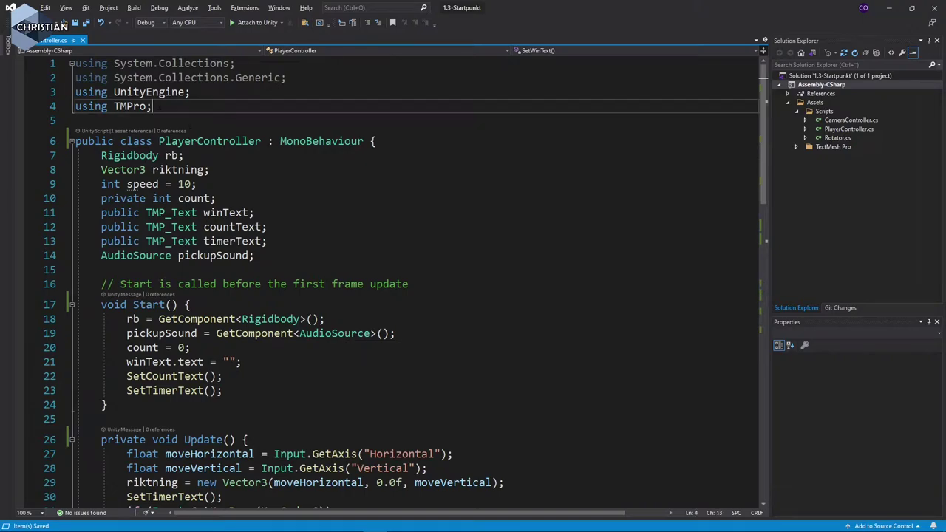
{"action": "key", "text": "Return"}
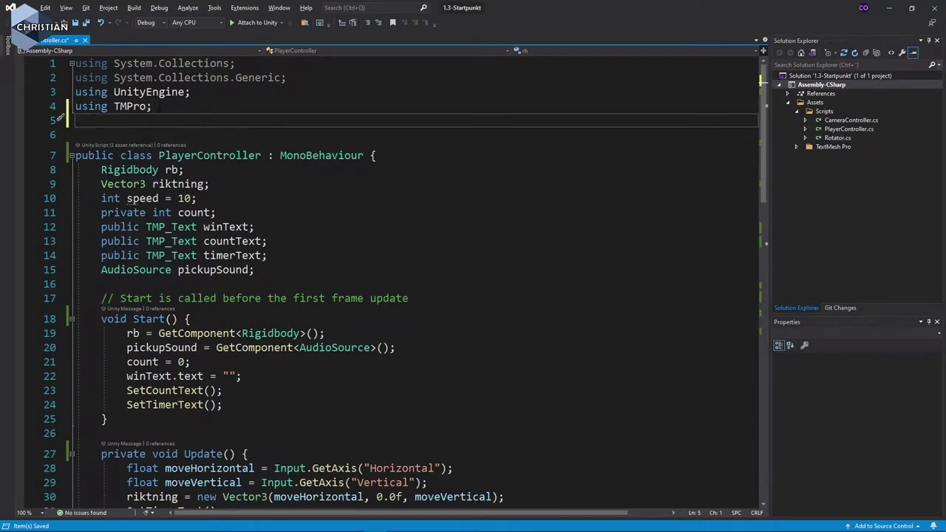
{"action": "type", "text": "using "}
{"action": "type", "text": "Sce"}
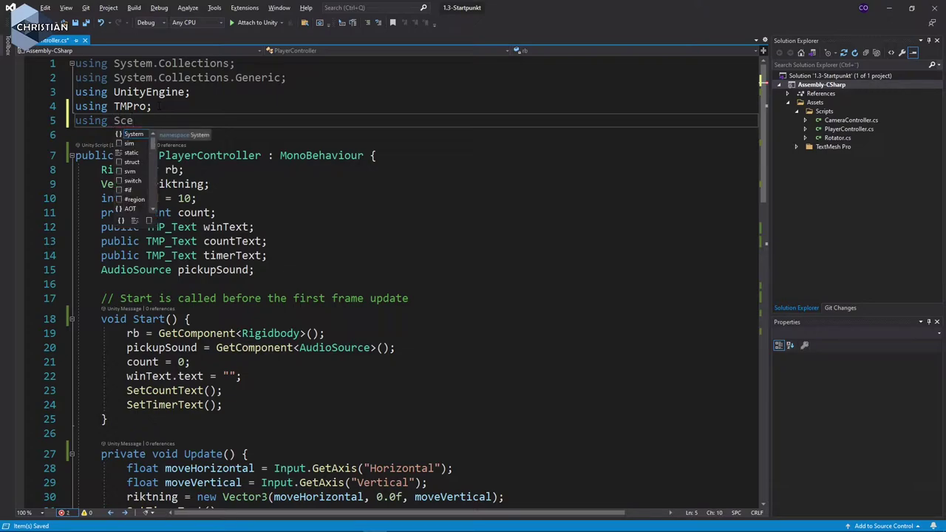
{"action": "key", "text": "BackSpace"}
{"action": "key", "text": "BackSpace"}
{"action": "key", "text": "BackSpace"}
{"action": "type", "text": "uni"}
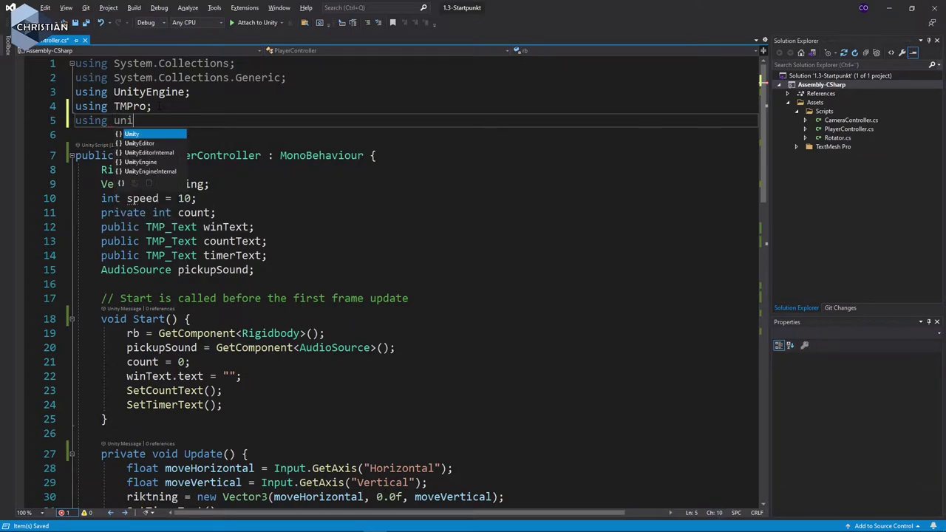
{"action": "key", "text": "Down"}
{"action": "key", "text": "Tab"}
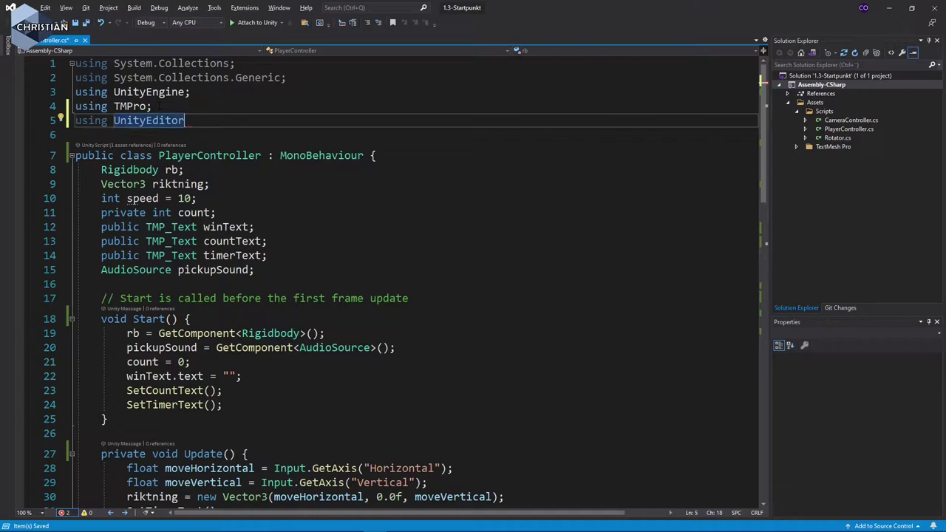
{"action": "type", "text": ".Sce"}
{"action": "key", "text": "Tab"}
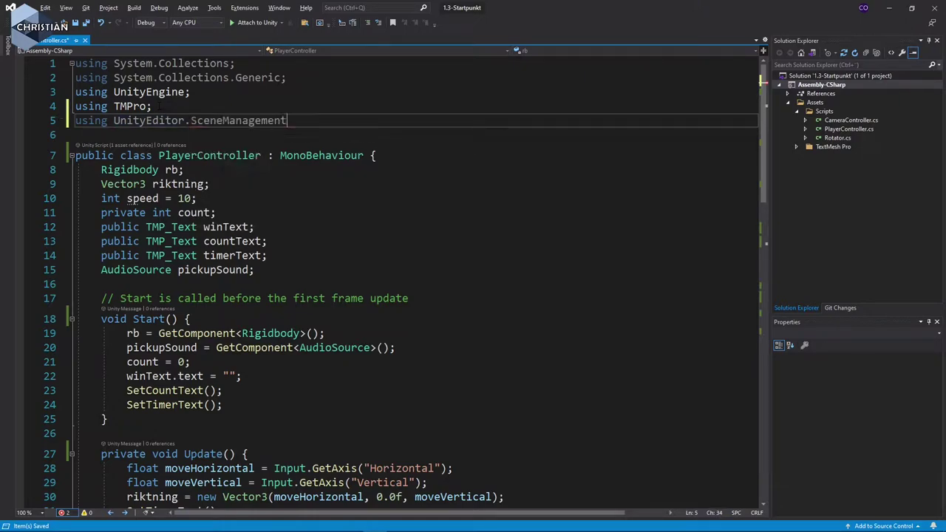
{"action": "type", "text": ";"}
{"action": "scroll", "coordinate": [292, 230], "scroll_direction": "down", "scroll_amount": 1}
{"action": "scroll", "coordinate": [295, 230], "scroll_direction": "down", "scroll_amount": 4}
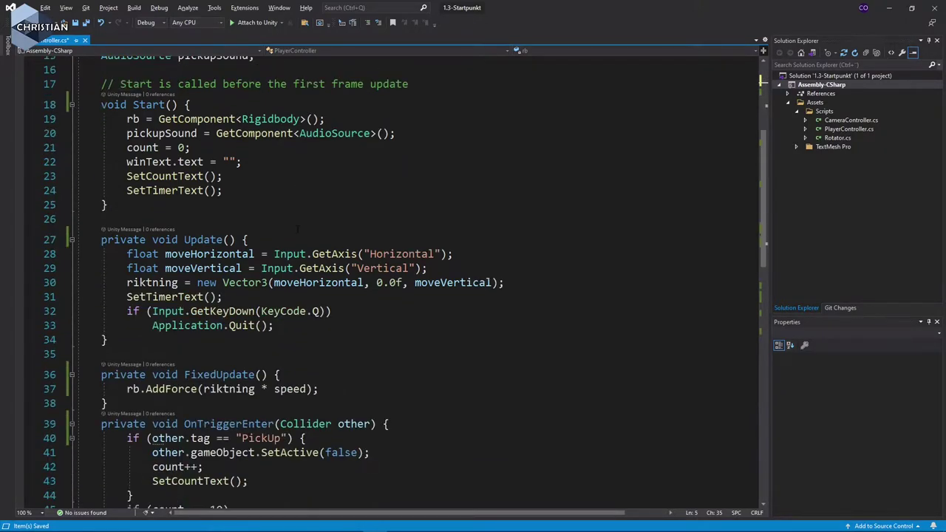
{"action": "scroll", "coordinate": [311, 307], "scroll_direction": "down", "scroll_amount": 5}
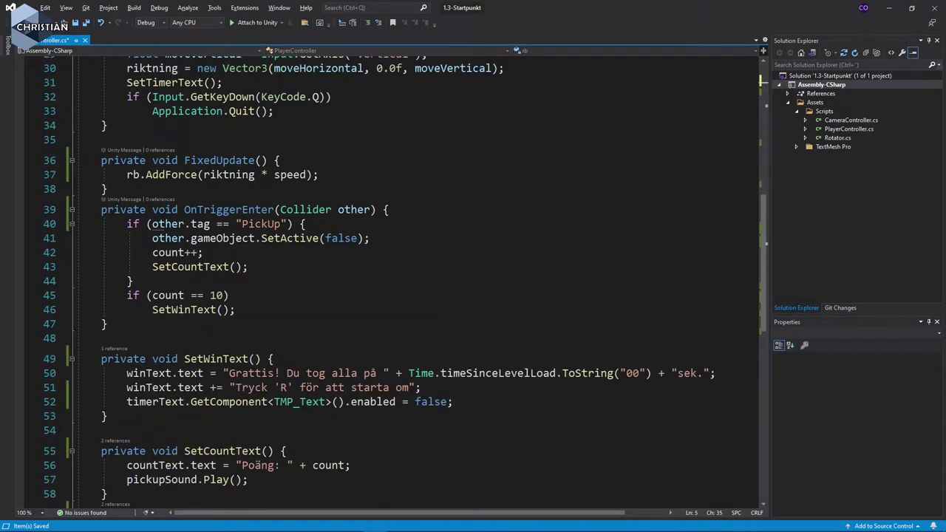
{"action": "scroll", "coordinate": [244, 425], "scroll_direction": "down", "scroll_amount": 1}
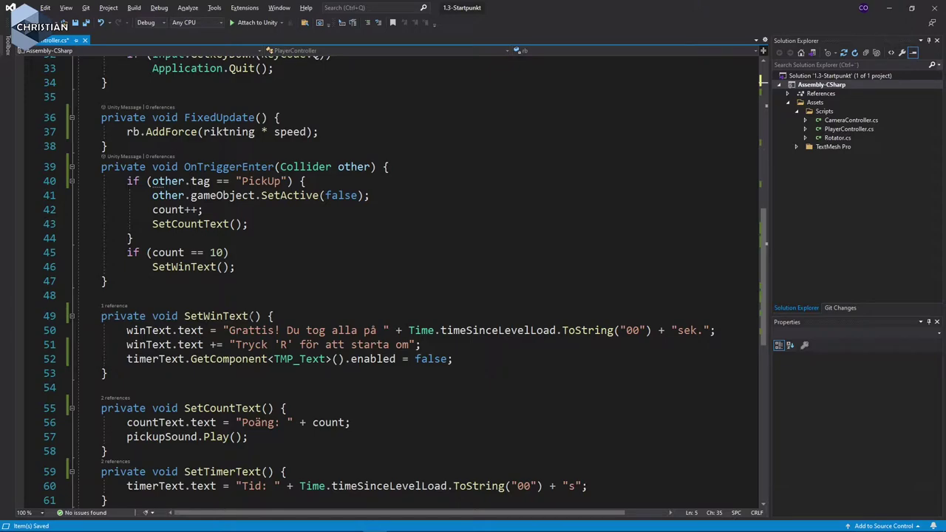
{"action": "left_click_drag", "start_coordinate": [275, 315], "coordinate": [243, 359]}
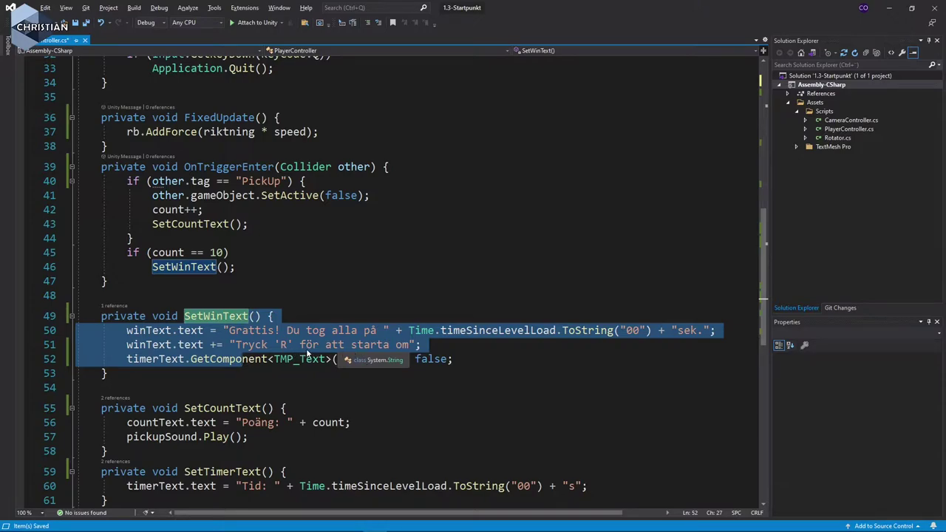
{"action": "scroll", "coordinate": [289, 349], "scroll_direction": "up", "scroll_amount": 3}
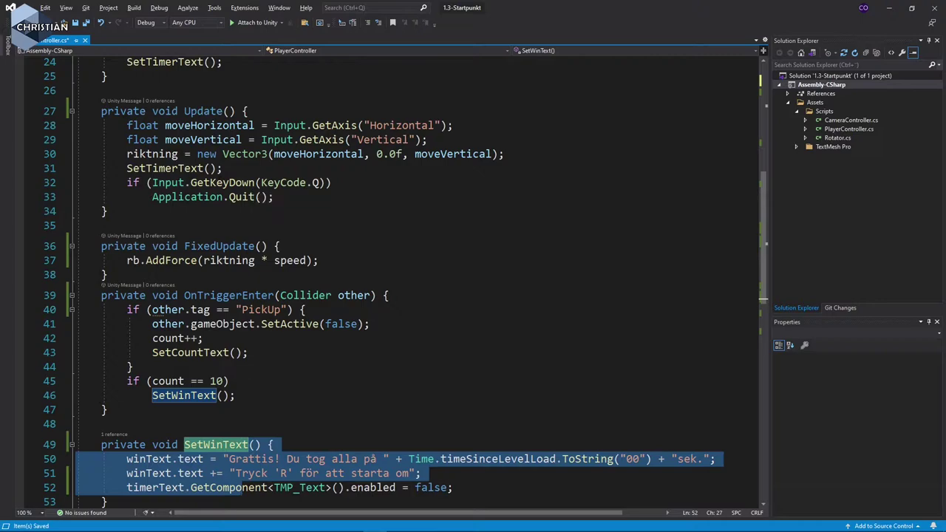
Open a new line below Application.Quit(); and begin an if (Input condition
{"action": "left_click", "coordinate": [283, 197]}
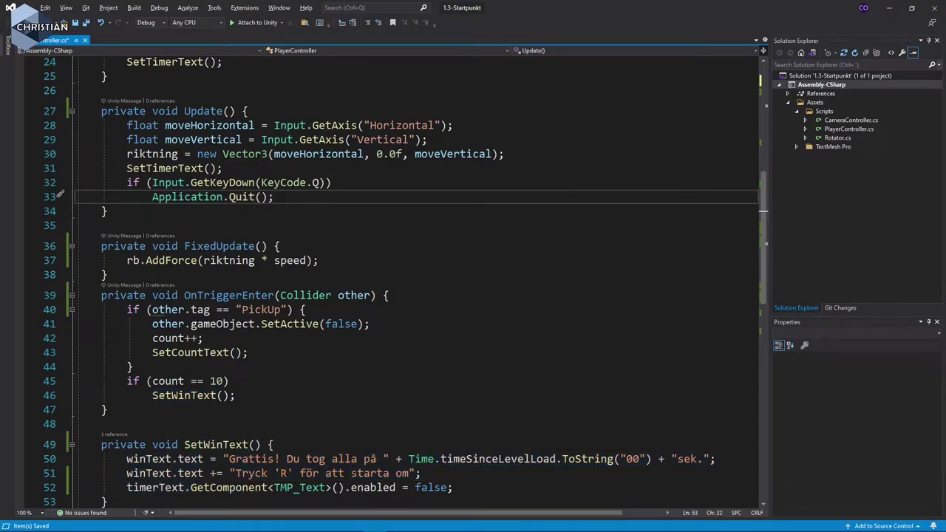
{"action": "key", "text": "Return"}
{"action": "key", "text": "Up"}
{"action": "key", "text": "Up"}
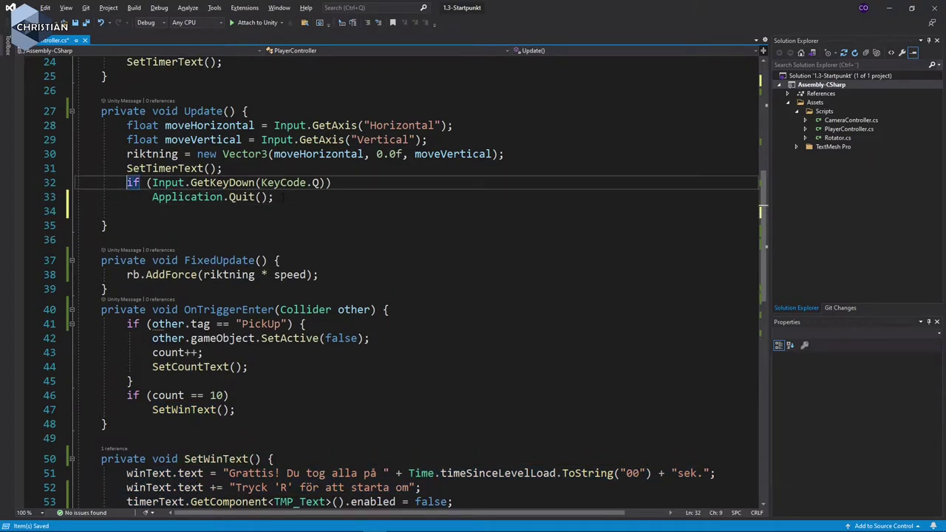
{"action": "key", "text": "Down"}
{"action": "key", "text": "Down"}
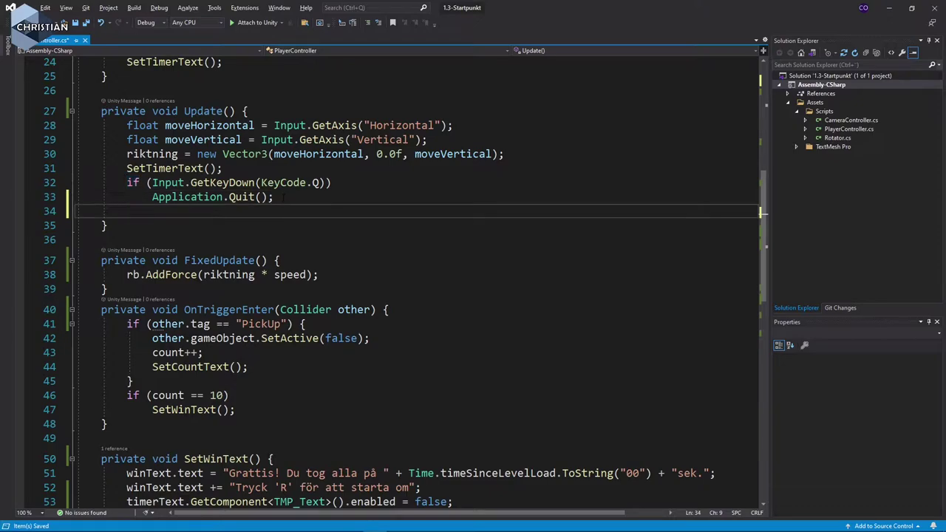
{"action": "type", "text": "idf"}
{"action": "key", "text": "BackSpace"}
{"action": "key", "text": "BackSpace"}
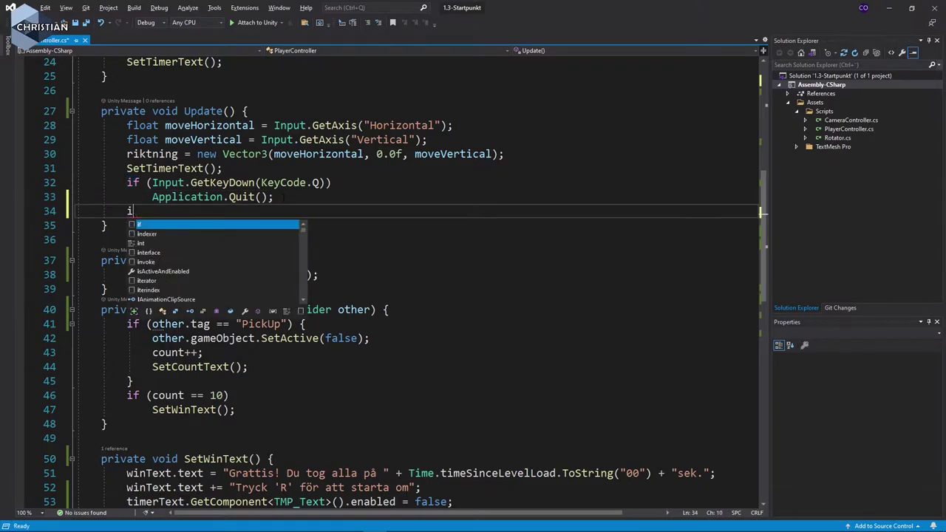
{"action": "type", "text": "f"}
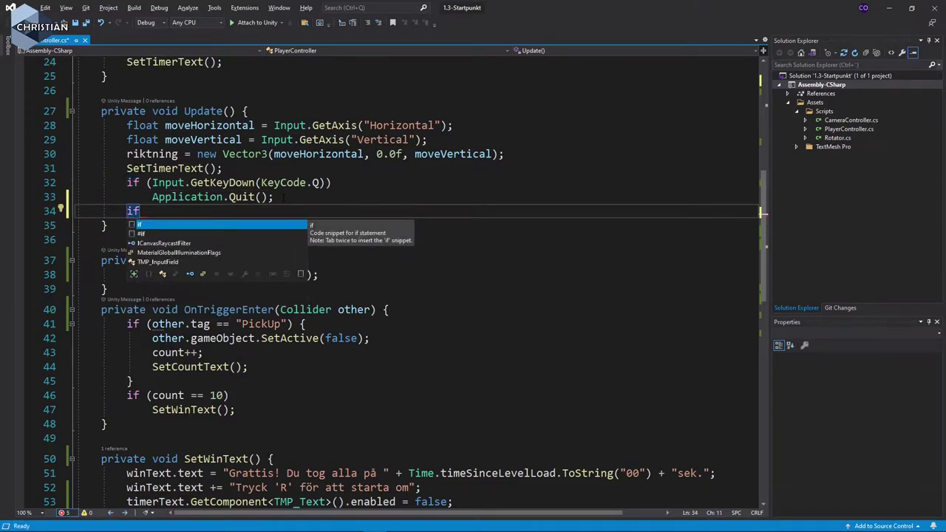
{"action": "type", "text": " ("}
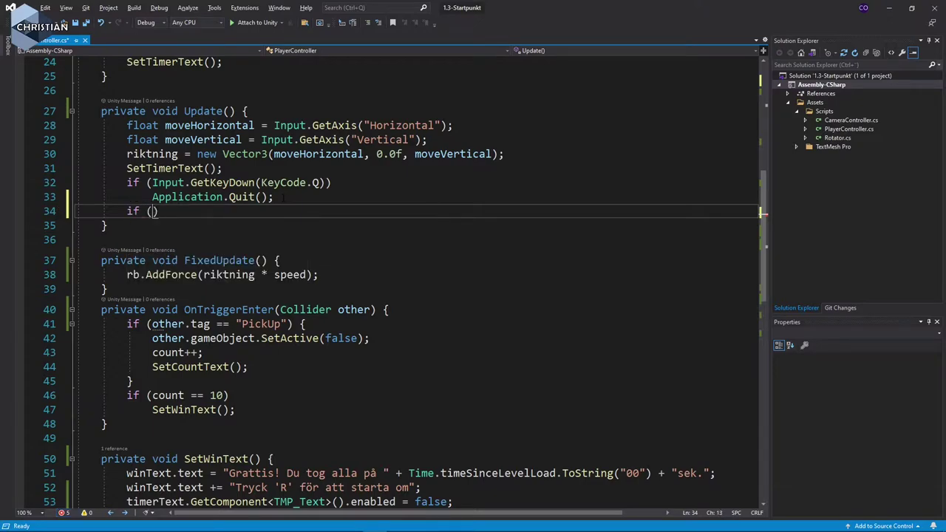
{"action": "type", "text": "in"}
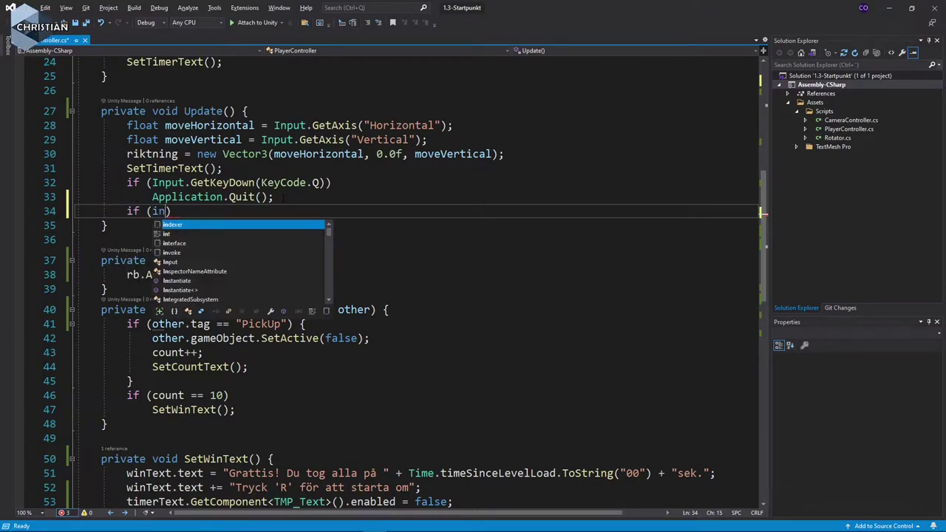
{"action": "type", "text": "p"}
{"action": "key", "text": "Tab"}
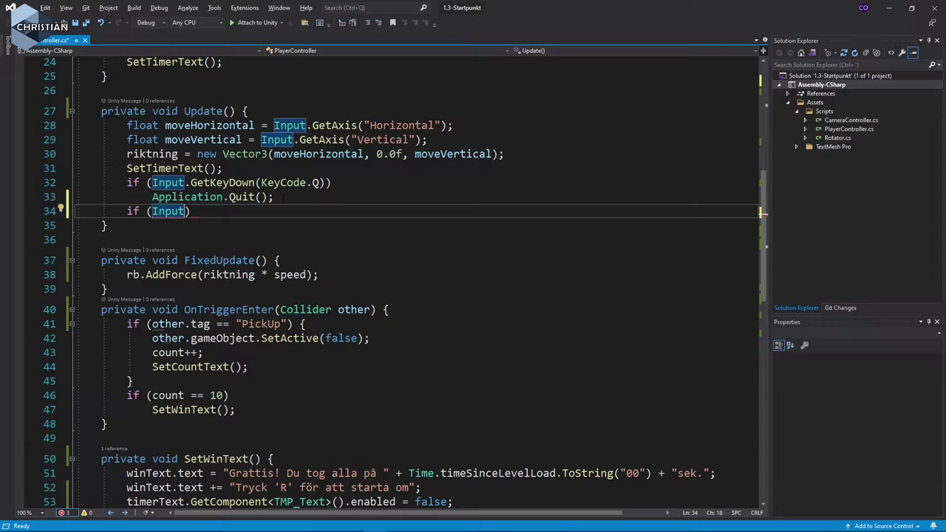
Complete the condition as Input.GetKeyDown(KeyCode.R) and start an indented body line
{"action": "type", "text": ".get"}
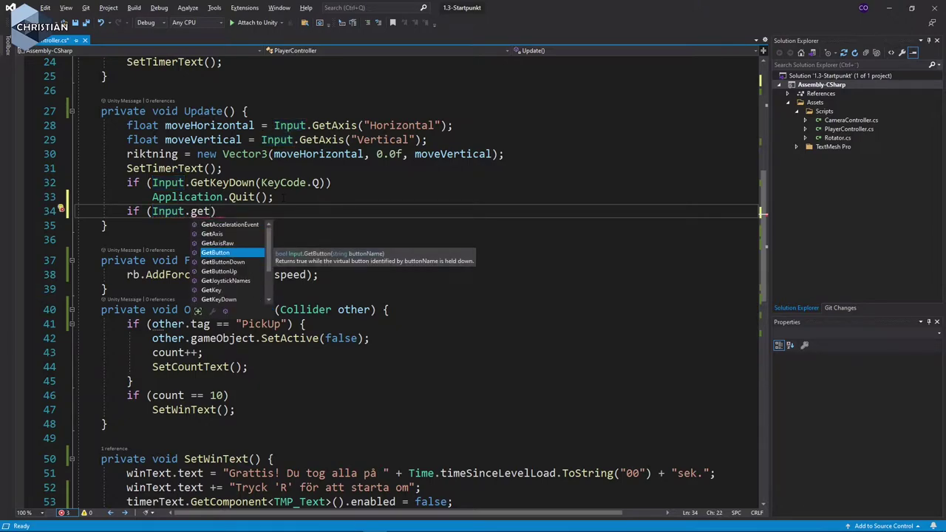
{"action": "type", "text": "kd"}
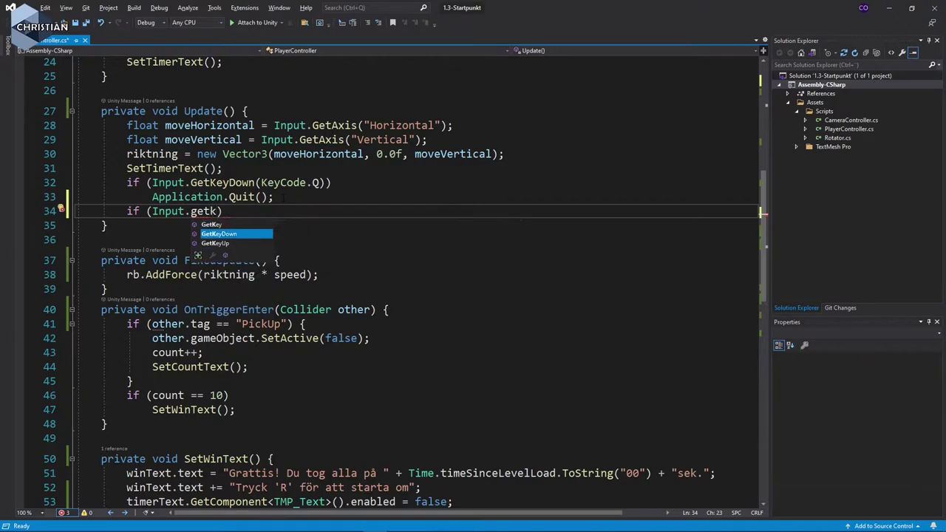
{"action": "key", "text": "Tab"}
{"action": "type", "text": "("}
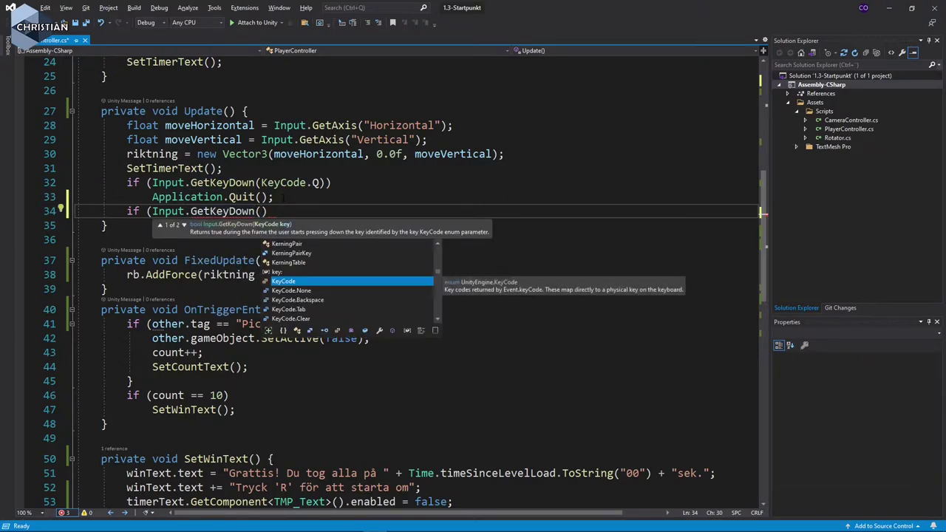
{"action": "type", "text": "ke"}
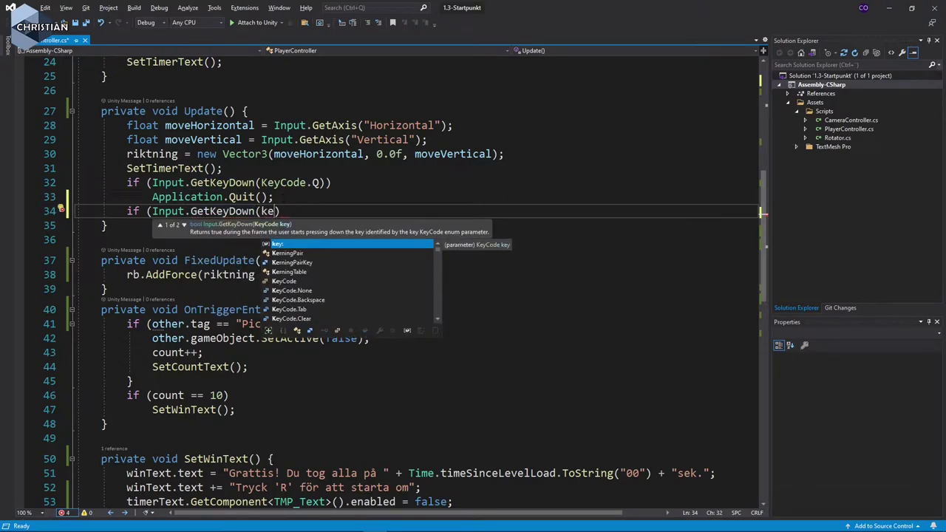
{"action": "key", "text": "Down"}
{"action": "key", "text": "Down"}
{"action": "key", "text": "Down"}
{"action": "key", "text": "Down"}
{"action": "key", "text": "Tab"}
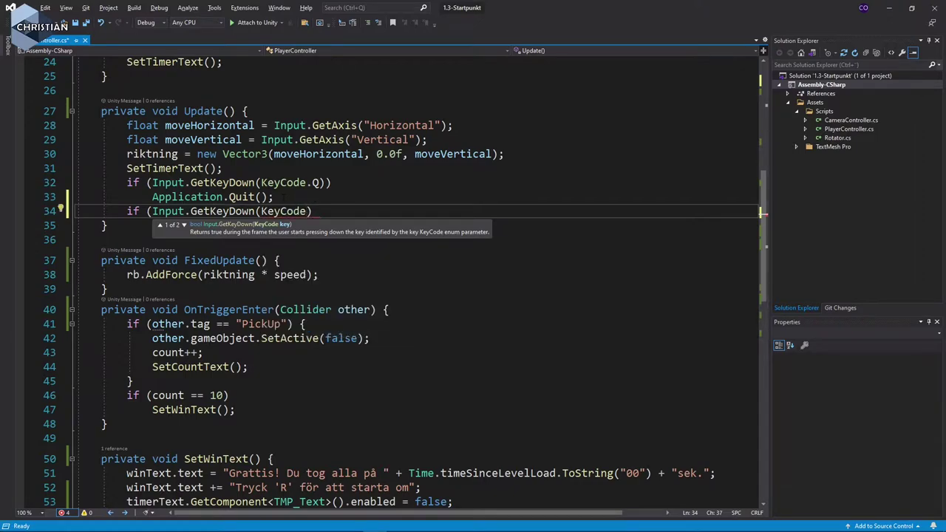
{"action": "type", "text": ".R)"}
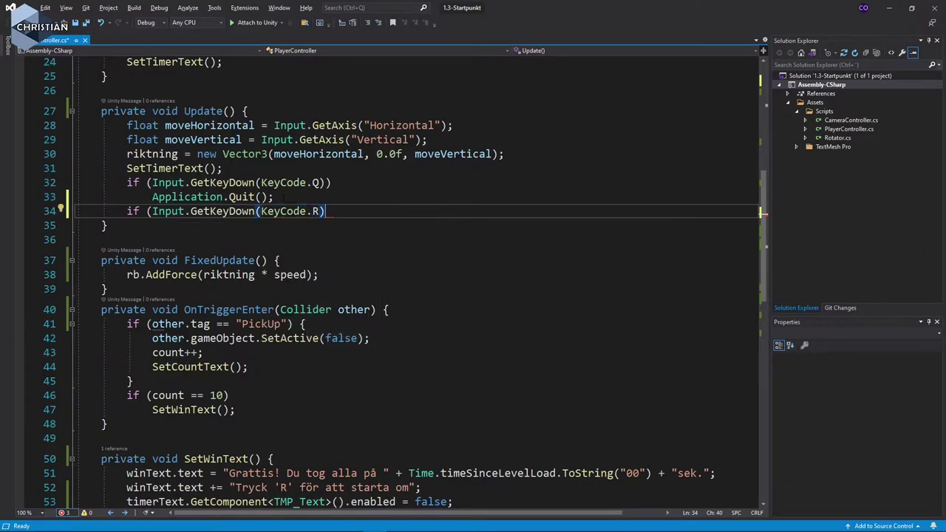
{"action": "type", "text": ")"}
{"action": "key", "text": "Return"}
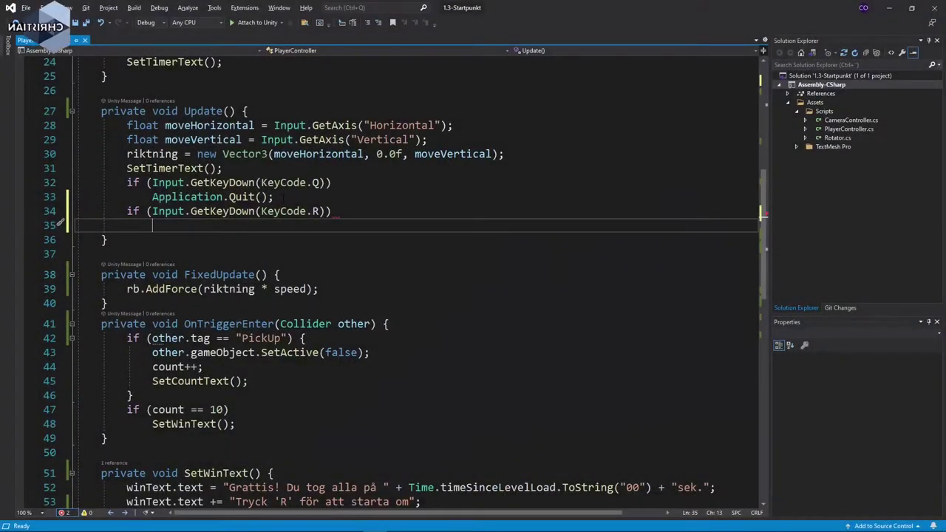
Start typing scene on line 35, letting completion add a SceneManagement import
{"action": "type", "text": "sce"}
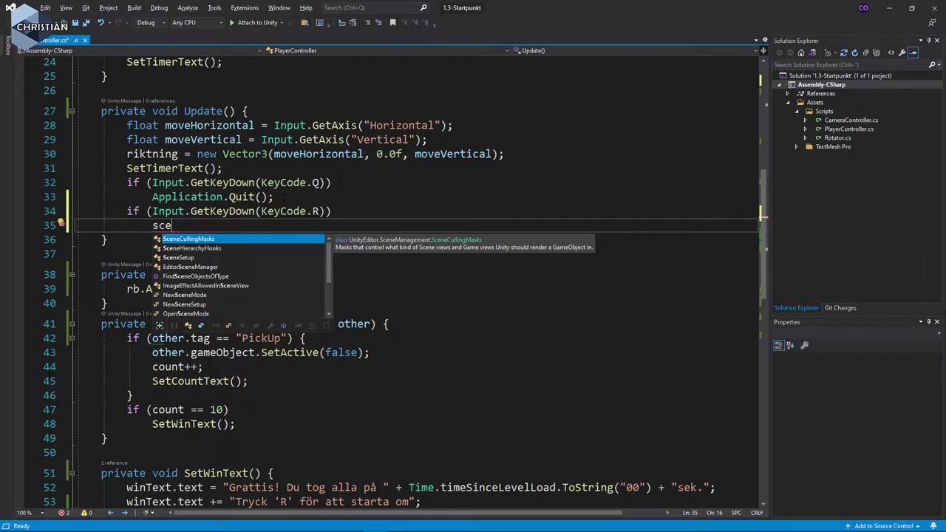
{"action": "type", "text": "ne"}
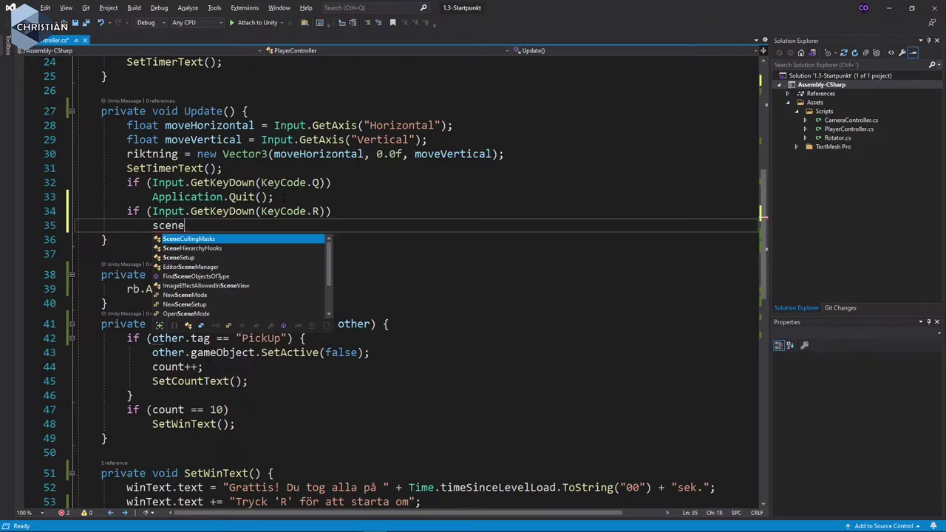
{"action": "type", "text": "ma"}
{"action": "key", "text": "BackSpace"}
{"action": "key", "text": "BackSpace"}
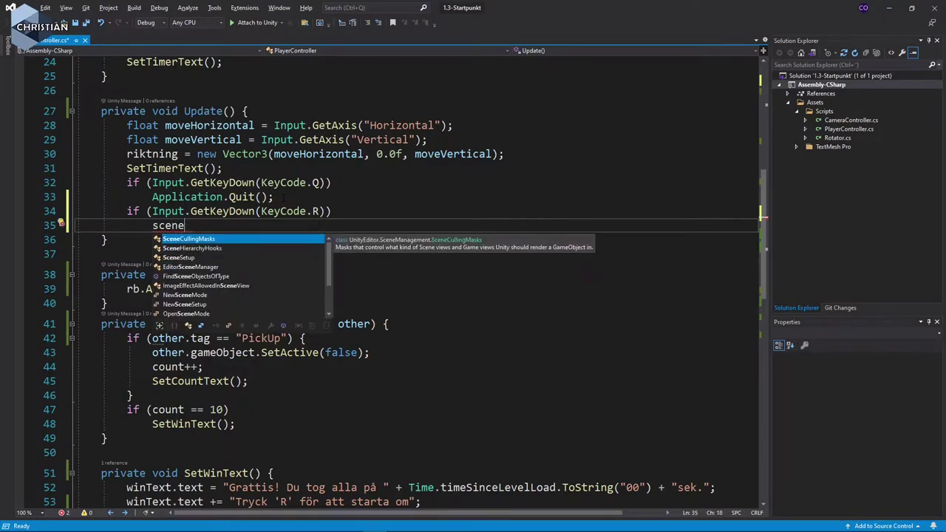
{"action": "key", "text": "Tab"}
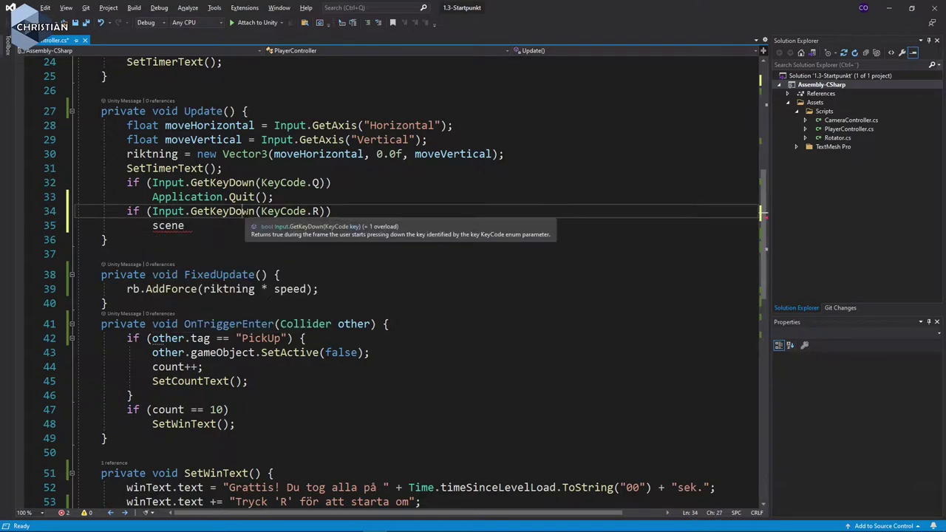
Change the new import line to using UnityEngine.SceneManagement
{"action": "scroll", "coordinate": [241, 234], "scroll_direction": "up", "scroll_amount": 8}
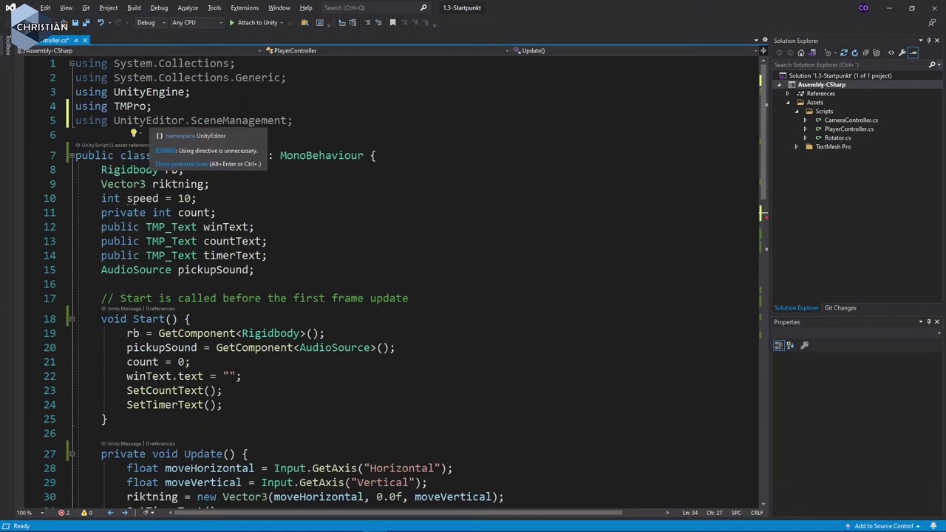
{"action": "double_click", "coordinate": [152, 120]}
{"action": "type", "text": "uni"}
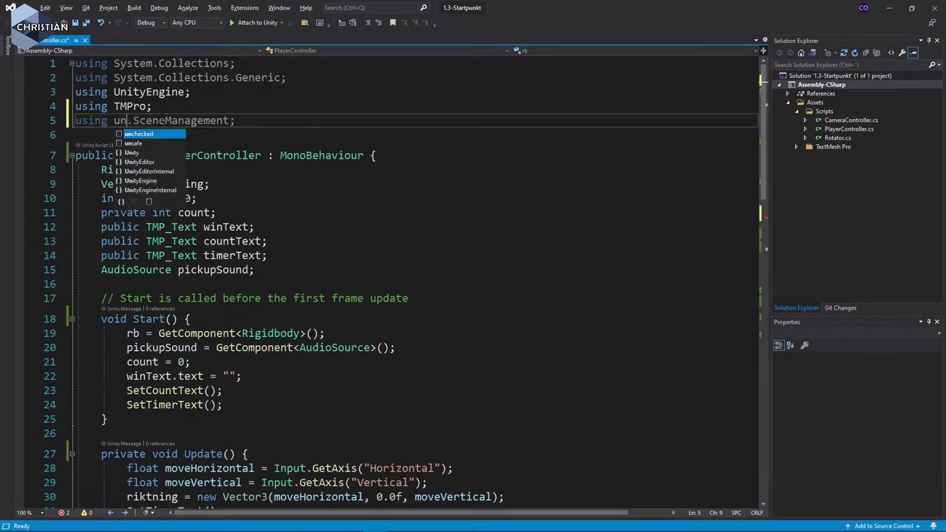
{"action": "key", "text": "Down"}
{"action": "key", "text": "Down"}
{"action": "key", "text": "Down"}
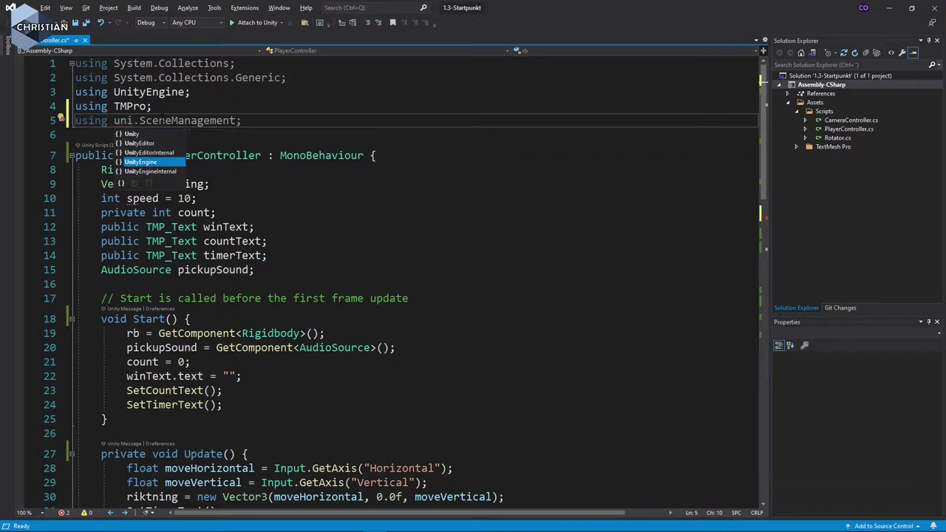
{"action": "key", "text": "Tab"}
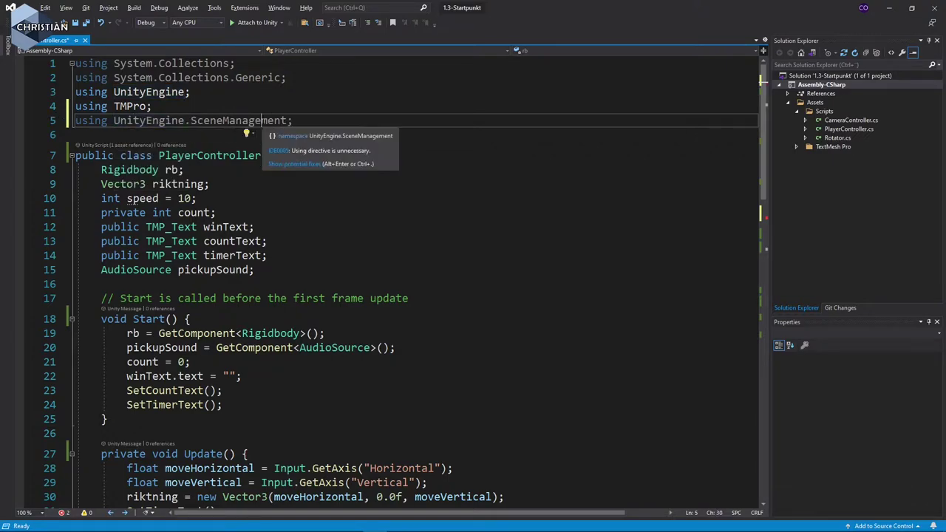
{"action": "left_click", "coordinate": [262, 120]}
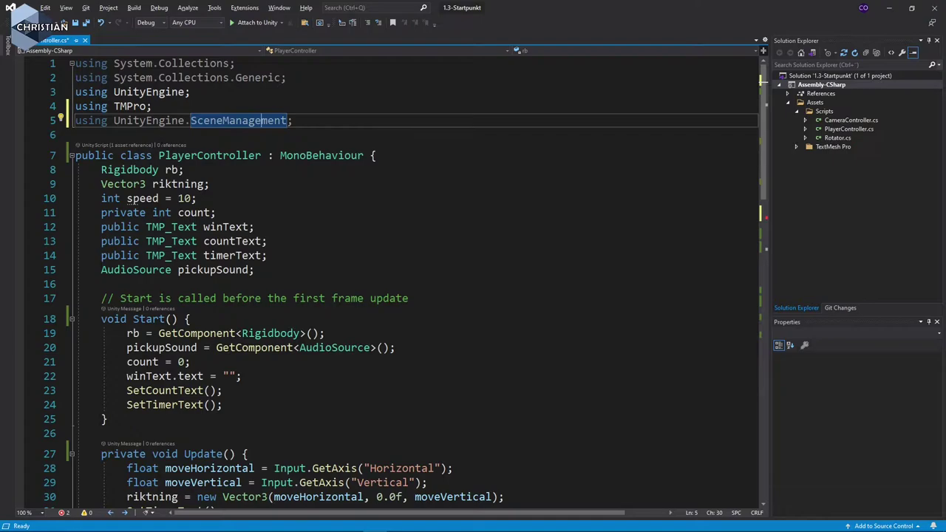
{"action": "left_click_drag", "start_coordinate": [294, 120], "coordinate": [113, 121]}
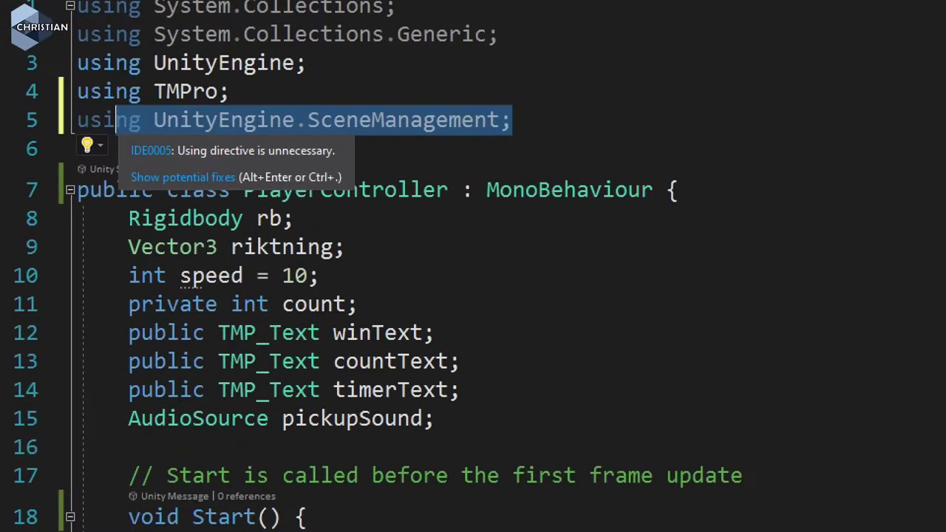
{"action": "left_click_drag", "start_coordinate": [140, 129], "coordinate": [311, 136]}
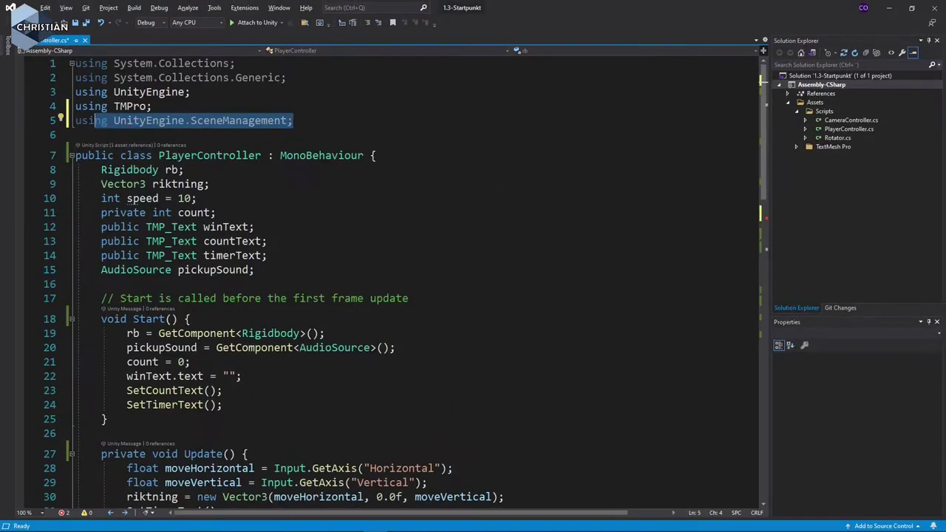
{"action": "scroll", "coordinate": [405, 281], "scroll_direction": "down", "scroll_amount": 5}
Complete SceneManager on line 35 and look it up in the Unity scripting docs
{"action": "double_click", "coordinate": [168, 354]}
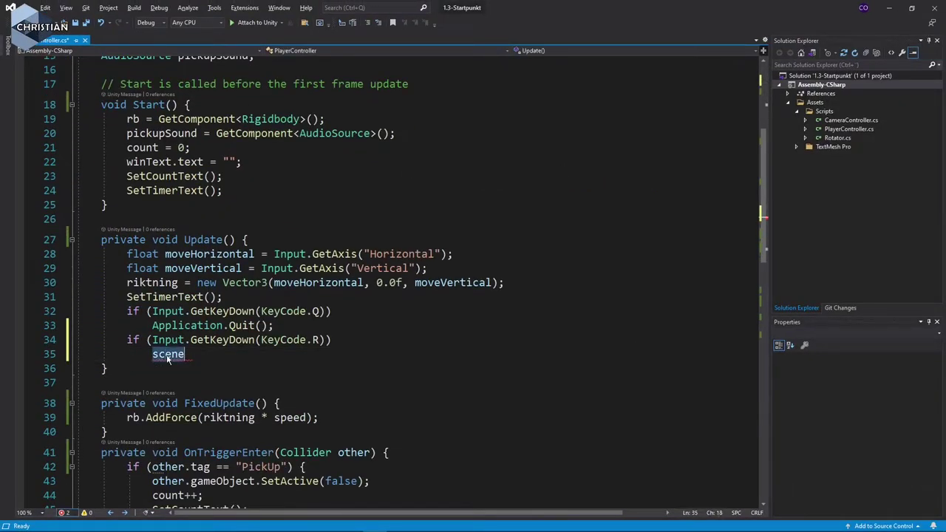
{"action": "type", "text": "sc"}
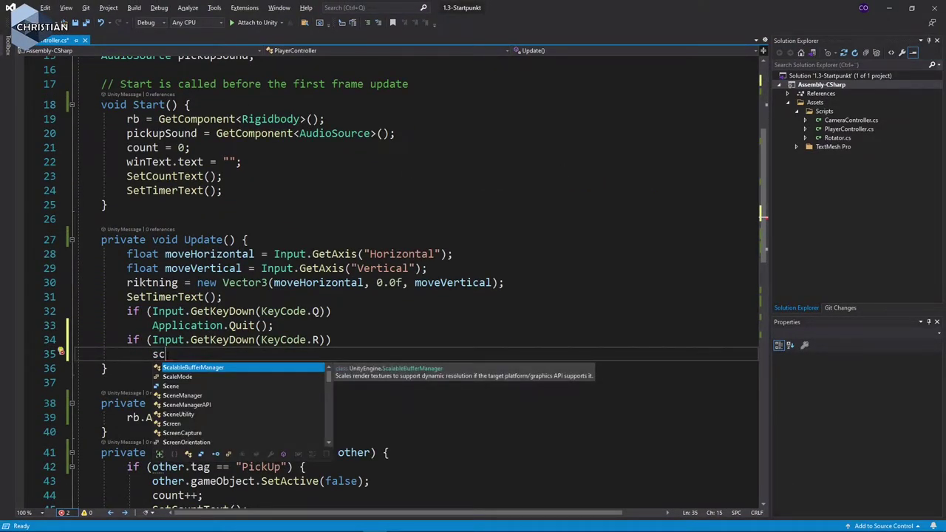
{"action": "key", "text": "Down"}
{"action": "key", "text": "Down"}
{"action": "key", "text": "Down"}
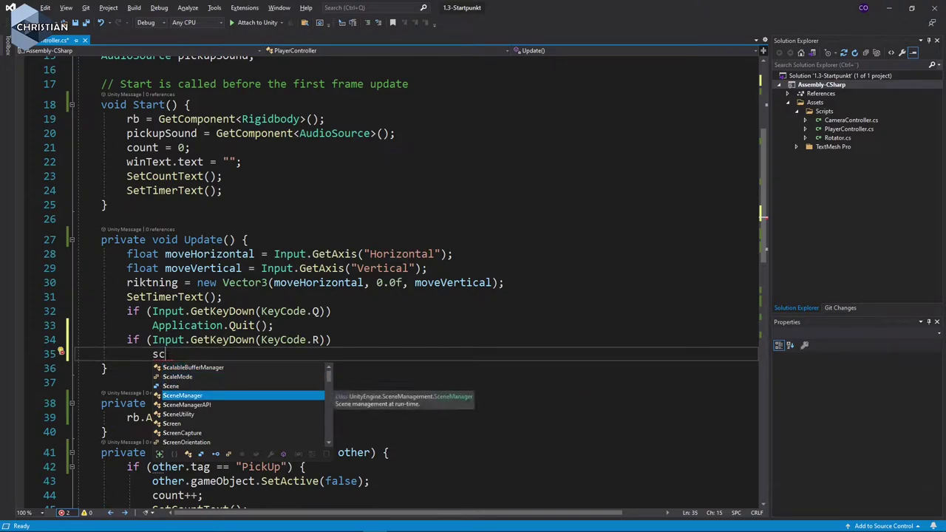
{"action": "key", "text": "Tab"}
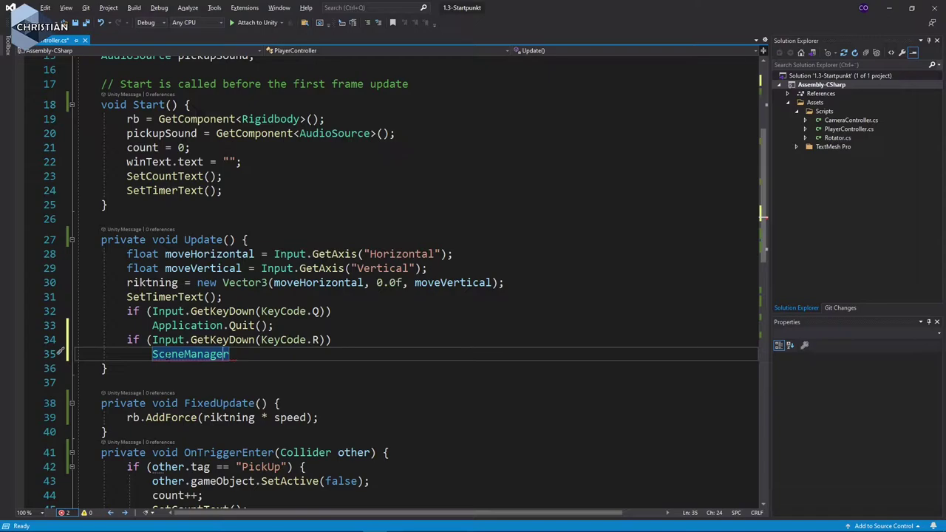
{"action": "key", "text": "ctrl+alt+m"}
{"action": "key", "text": "ctrl+h"}
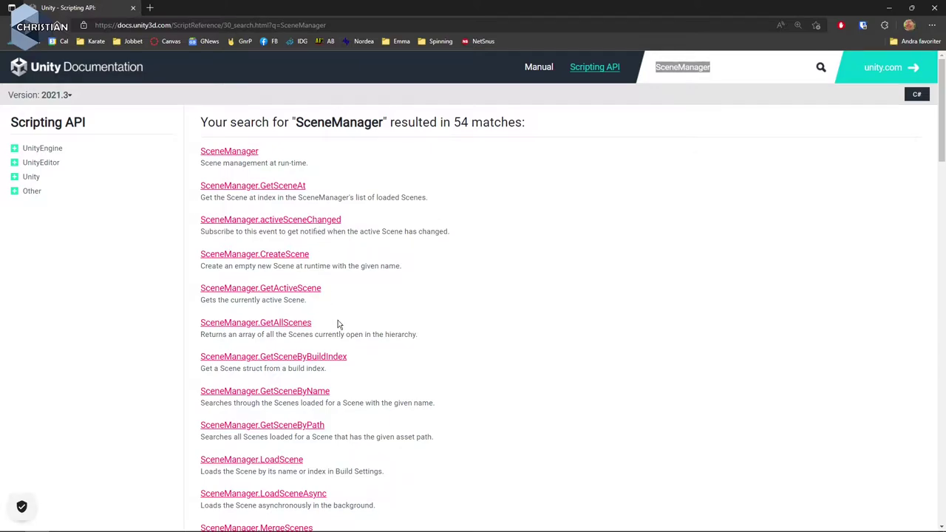
Study the SceneManager.LoadScene page, marking LoadScene, sceneBuildIndex and sceneName, and review its examples
{"action": "left_click", "coordinate": [290, 460]}
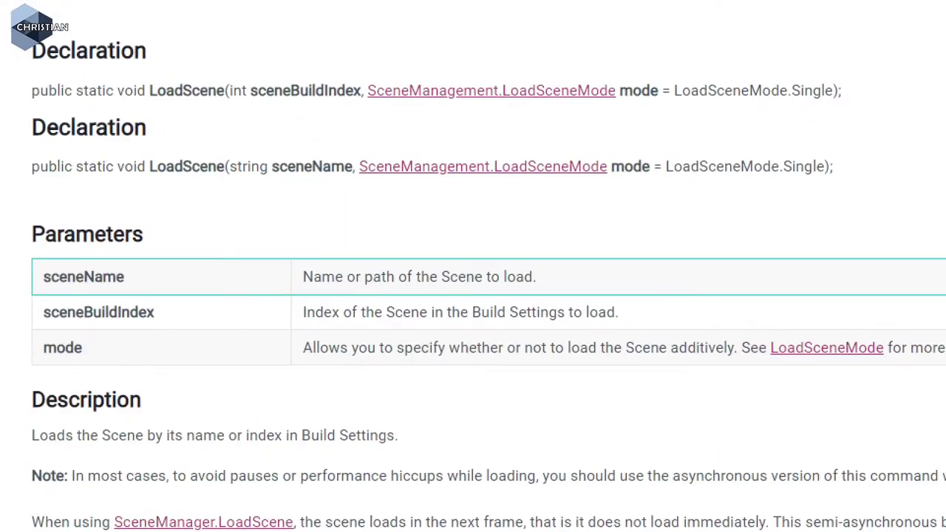
{"action": "left_click_drag", "start_coordinate": [159, 85], "coordinate": [224, 94]}
{"action": "left_click_drag", "start_coordinate": [279, 97], "coordinate": [361, 92]}
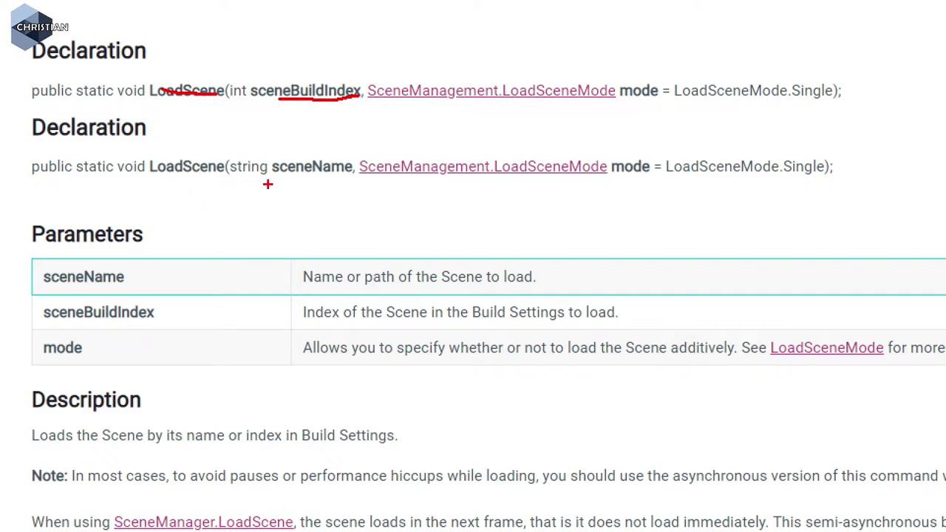
{"action": "left_click_drag", "start_coordinate": [303, 175], "coordinate": [352, 168]}
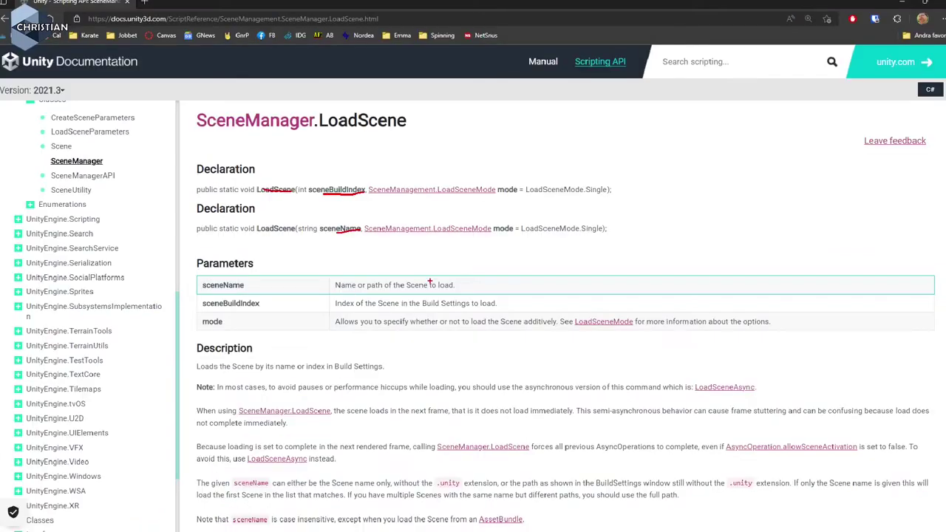
{"action": "scroll", "coordinate": [432, 287], "scroll_direction": "down", "scroll_amount": 2}
{"action": "scroll", "coordinate": [430, 285], "scroll_direction": "down", "scroll_amount": 4}
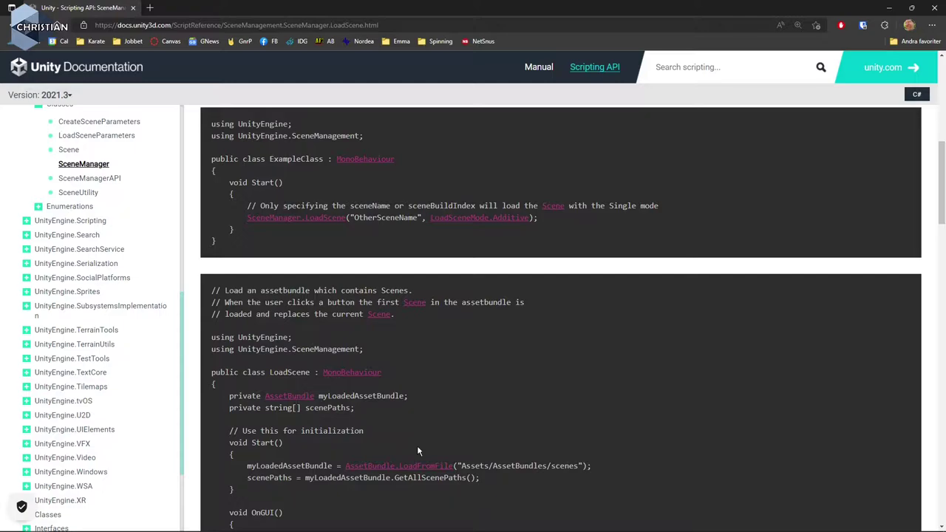
{"action": "scroll", "coordinate": [398, 244], "scroll_direction": "down", "scroll_amount": 2}
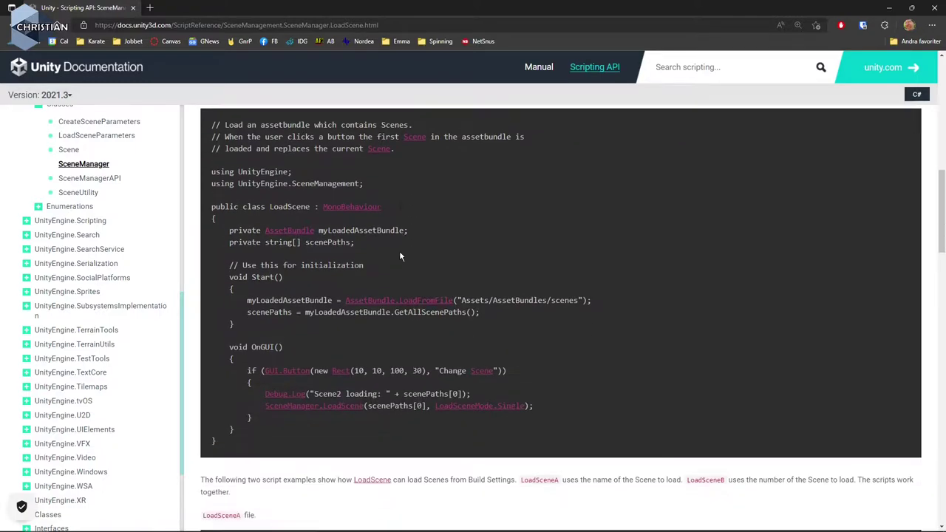
{"action": "scroll", "coordinate": [399, 251], "scroll_direction": "down", "scroll_amount": 3}
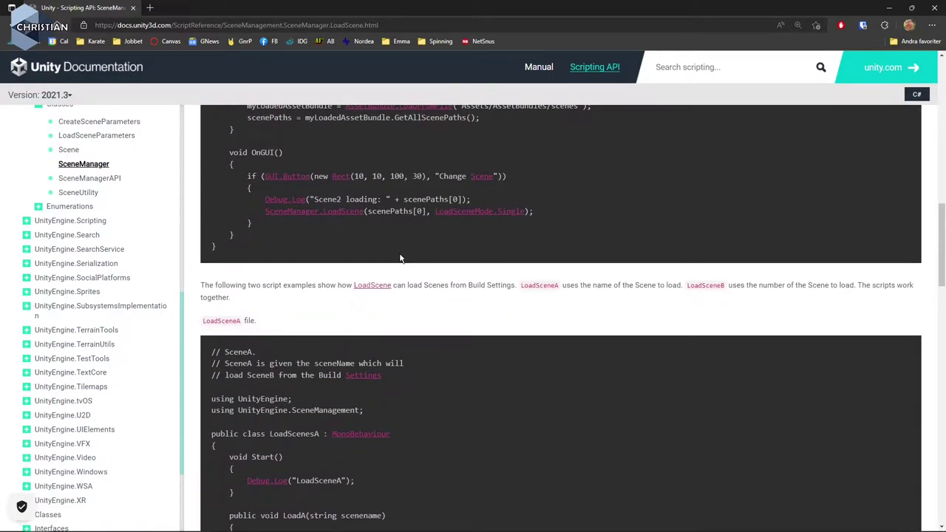
{"action": "left_click", "coordinate": [889, 7]}
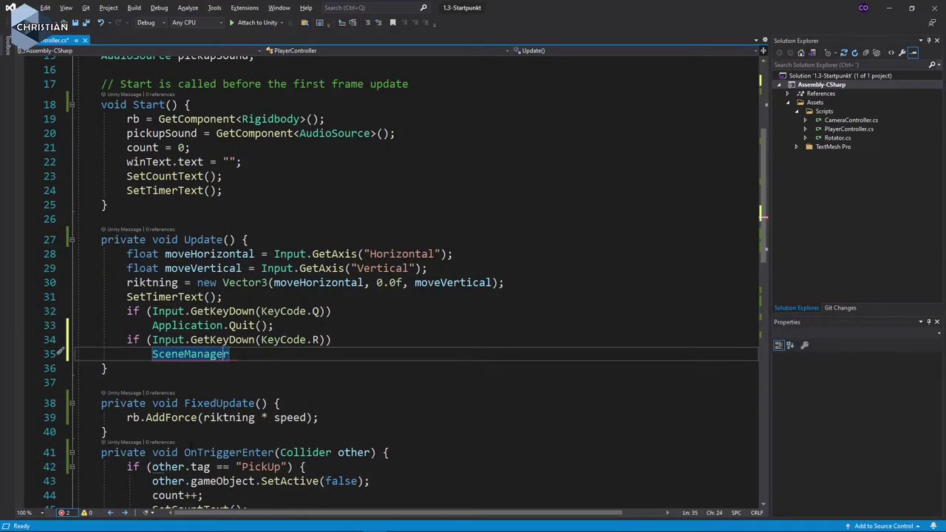
Extend line 35 to SceneManager.LoadScene("") with an empty scene name
{"action": "type", "text": "."}
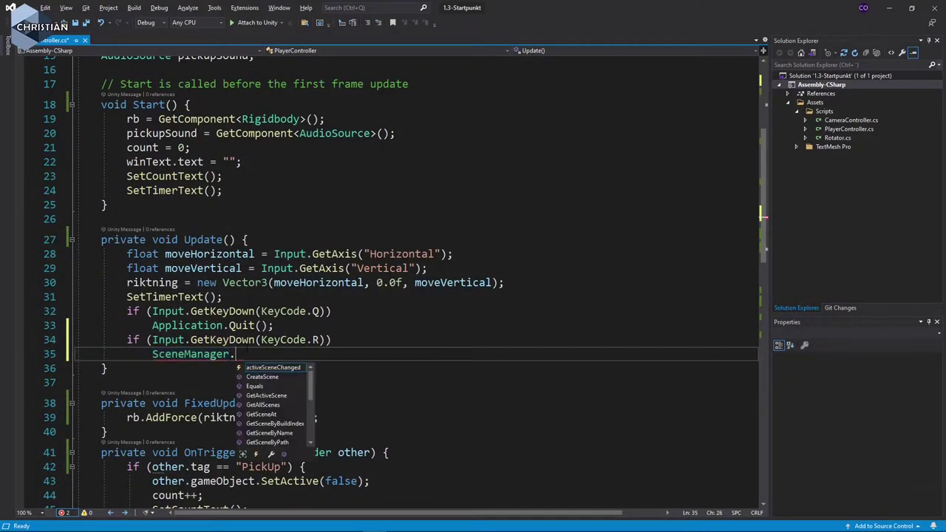
{"action": "type", "text": "lo"}
{"action": "key", "text": "Tab"}
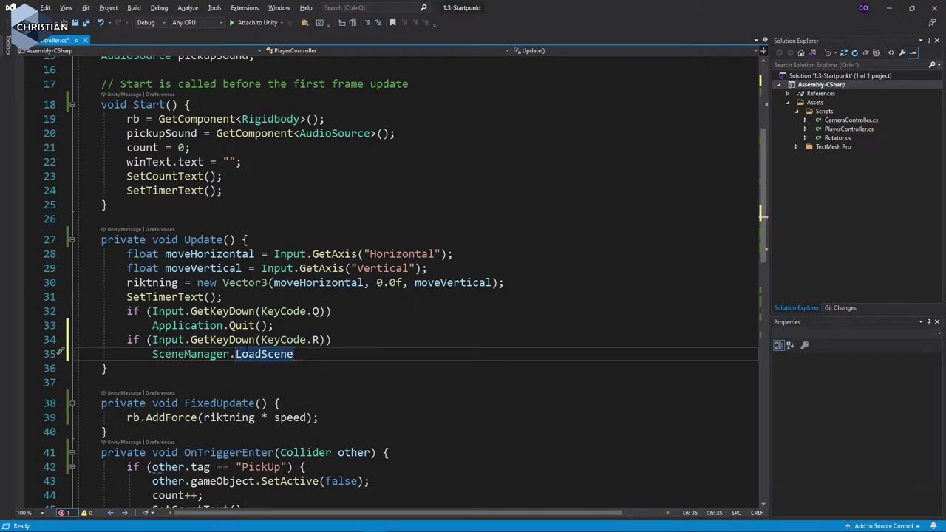
{"action": "type", "text": "(\""}
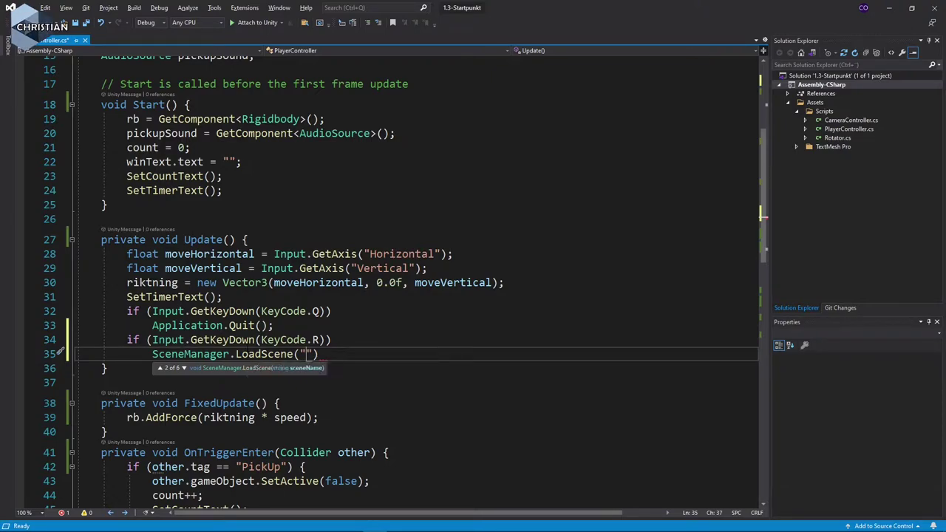
Copy the RollABall scene's name from the Assets/Scenes folder in Unity
{"action": "key", "text": "alt+Tab"}
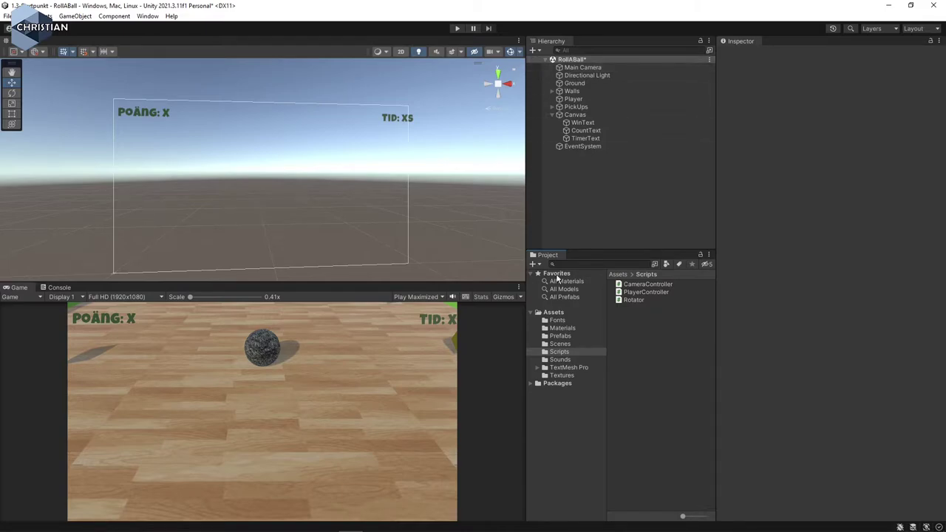
{"action": "left_click", "coordinate": [560, 344]}
{"action": "left_click", "coordinate": [636, 284]}
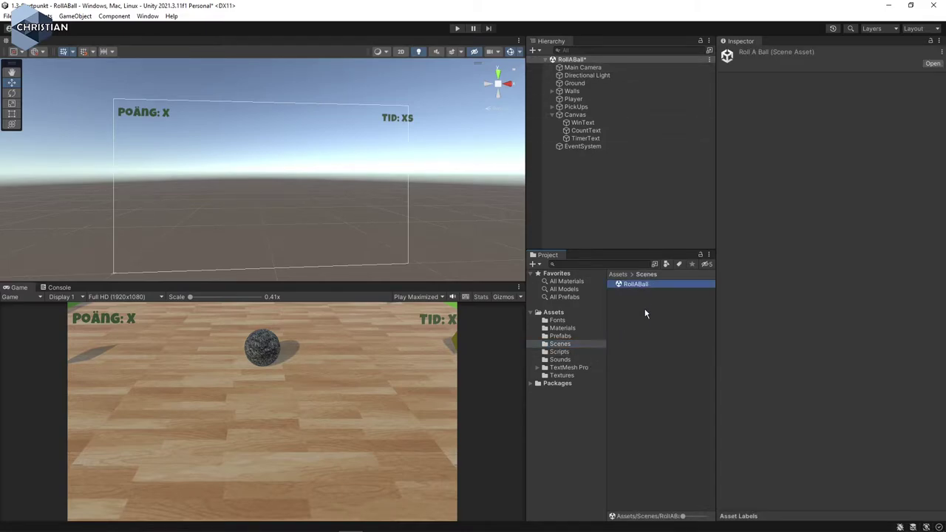
{"action": "key", "text": "F2"}
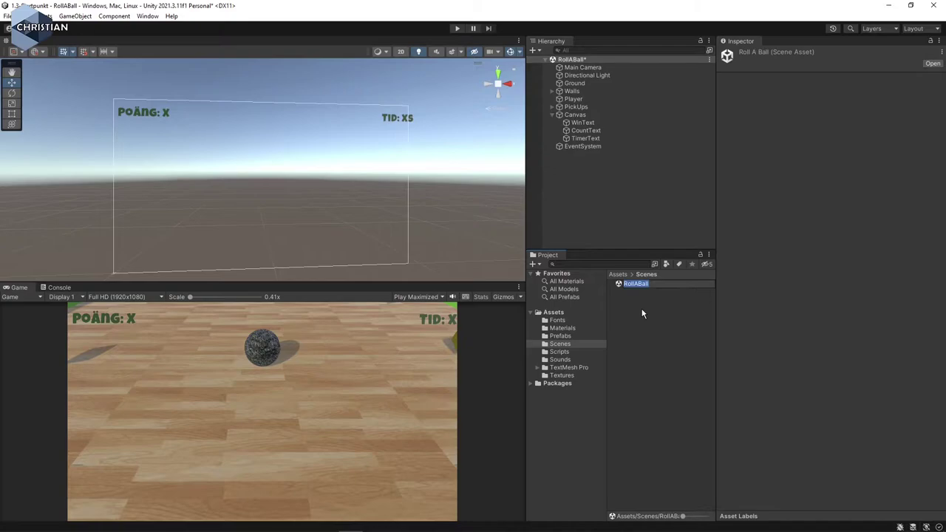
{"action": "key", "text": "Return"}
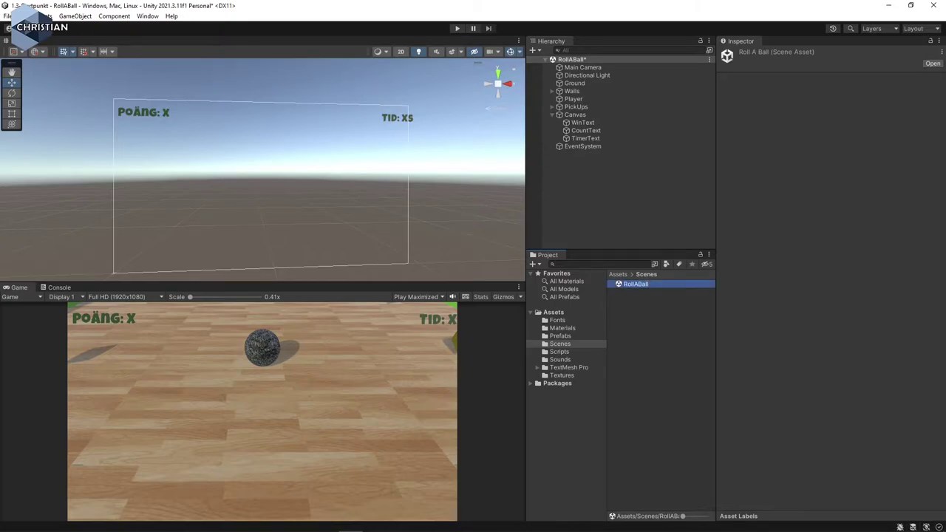
{"action": "key", "text": "alt+Tab"}
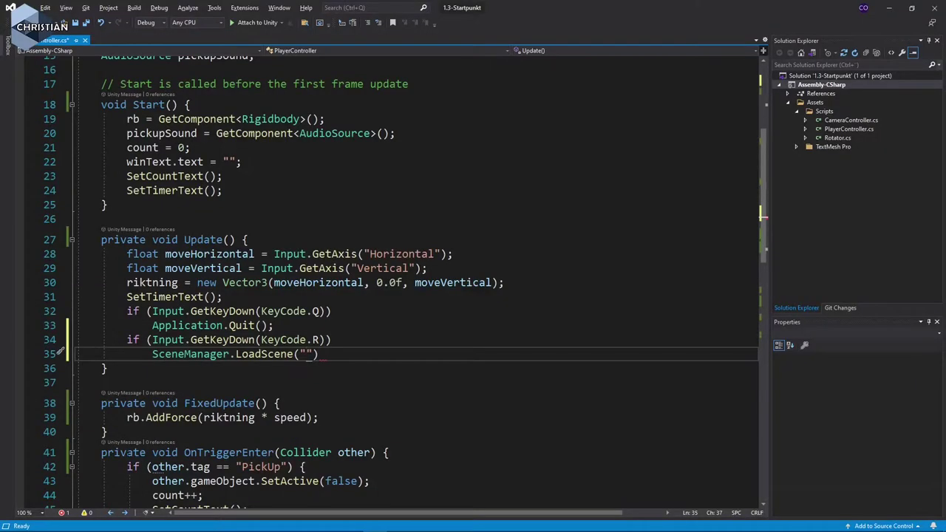
Paste RollABall so line 35 reads SceneManager.LoadScene("RollABall"); and save the script
{"action": "type", "text": "RollABall"}
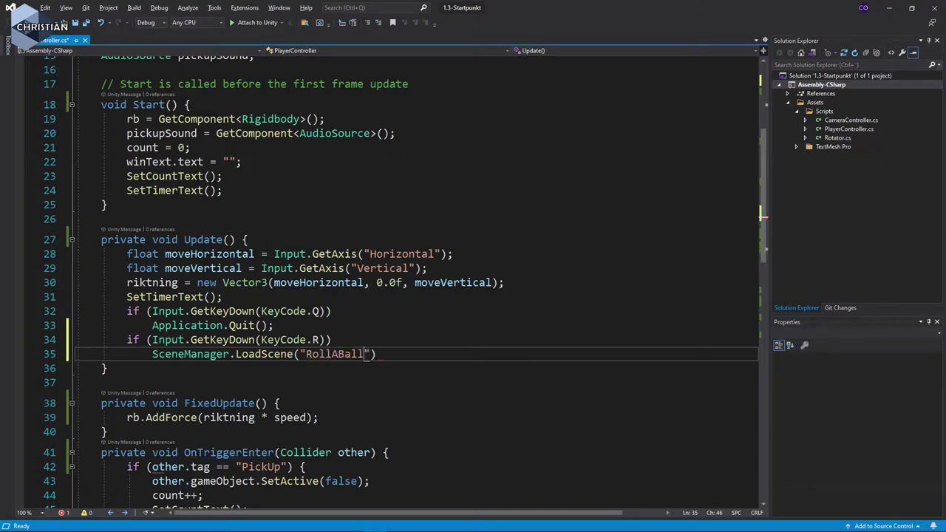
{"action": "left_click", "coordinate": [370, 354]}
{"action": "type", "text": ");"}
{"action": "key", "text": "ctrl+s"}
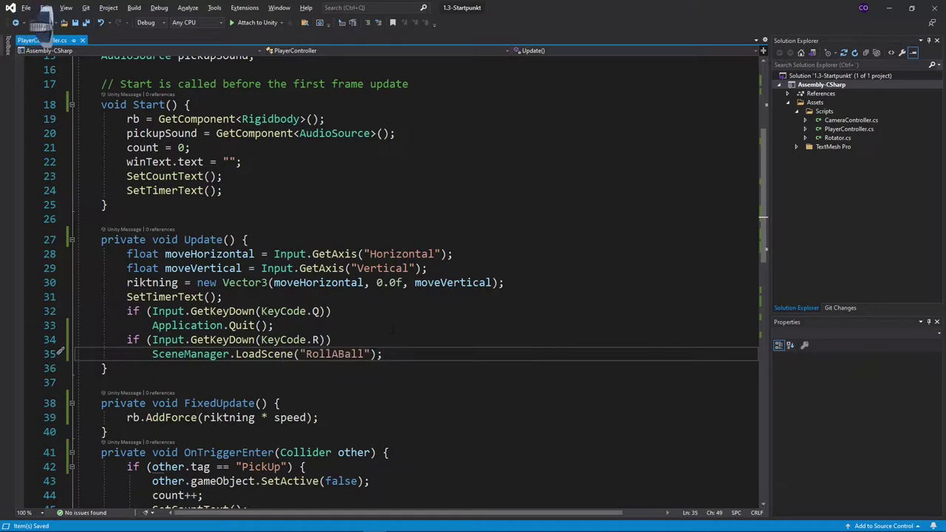
{"action": "key", "text": "Up"}
{"action": "key", "text": "Up"}
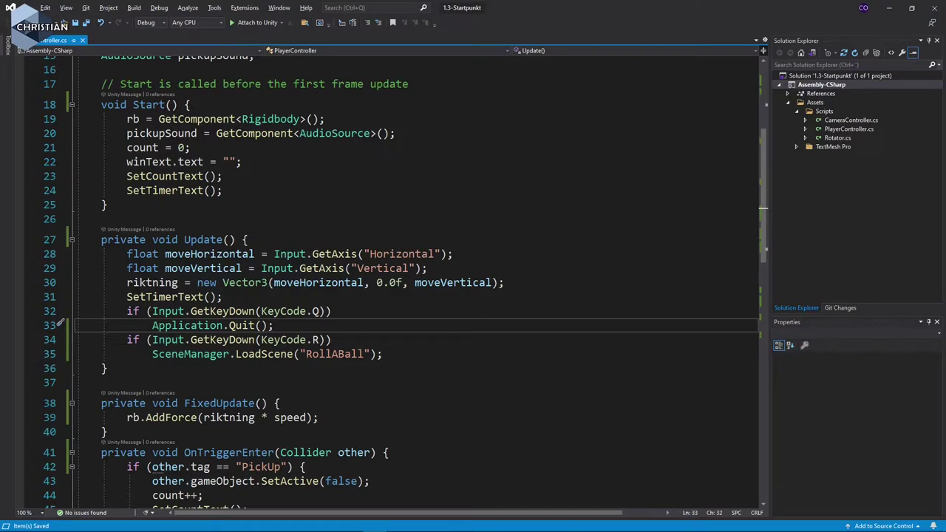
{"action": "key", "text": "alt+Tab"}
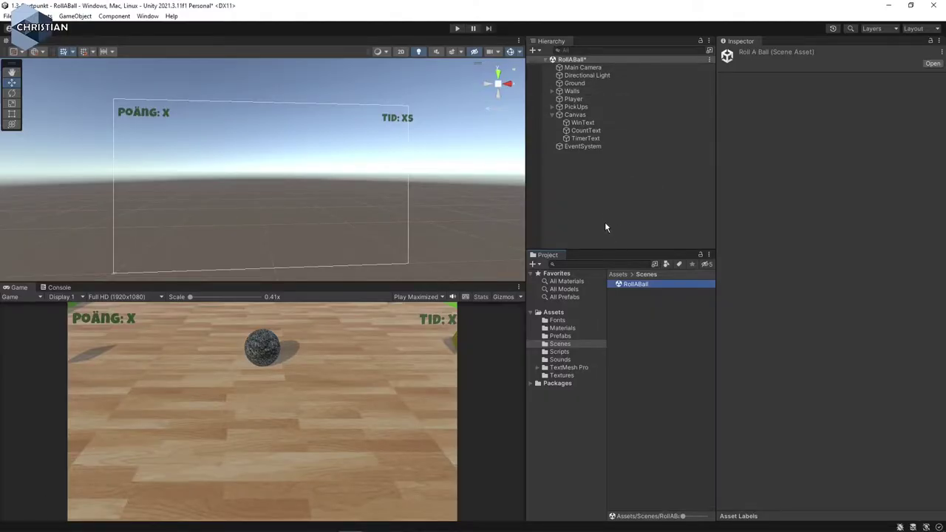
{"action": "left_click", "coordinate": [455, 28]}
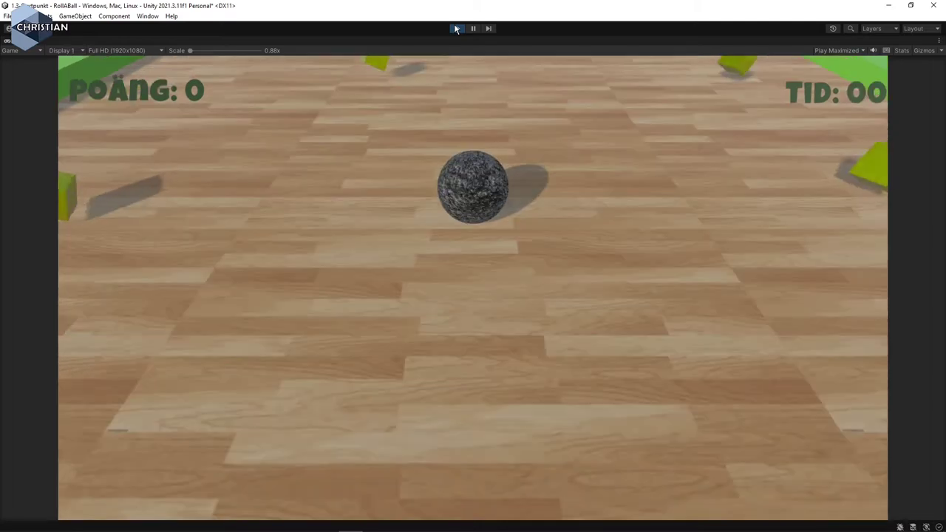
{"action": "left_click", "coordinate": [456, 28]}
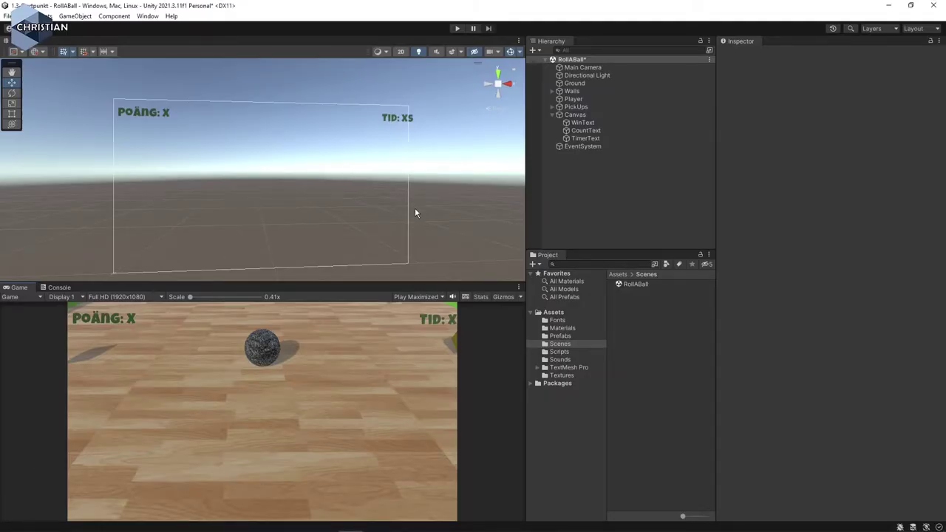
{"action": "left_click", "coordinate": [572, 98]}
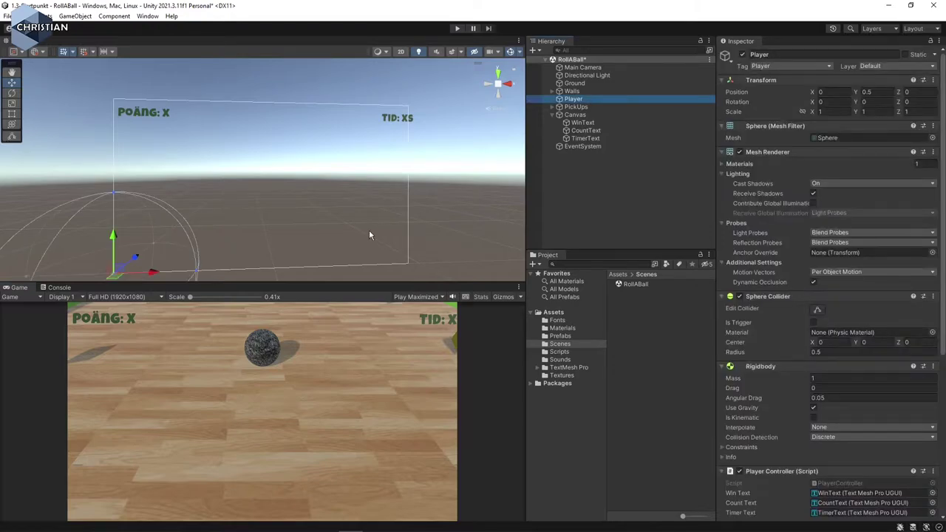
{"action": "key", "text": "f"}
{"action": "mouse_move", "coordinate": [296, 252]}
{"action": "right_mouse_down"}
{"action": "mouse_move", "coordinate": [294, 316]}
{"action": "mouse_move", "coordinate": [297, 196]}
{"action": "right_mouse_up"}
{"action": "scroll", "coordinate": [315, 257], "scroll_direction": "down", "scroll_amount": 6}
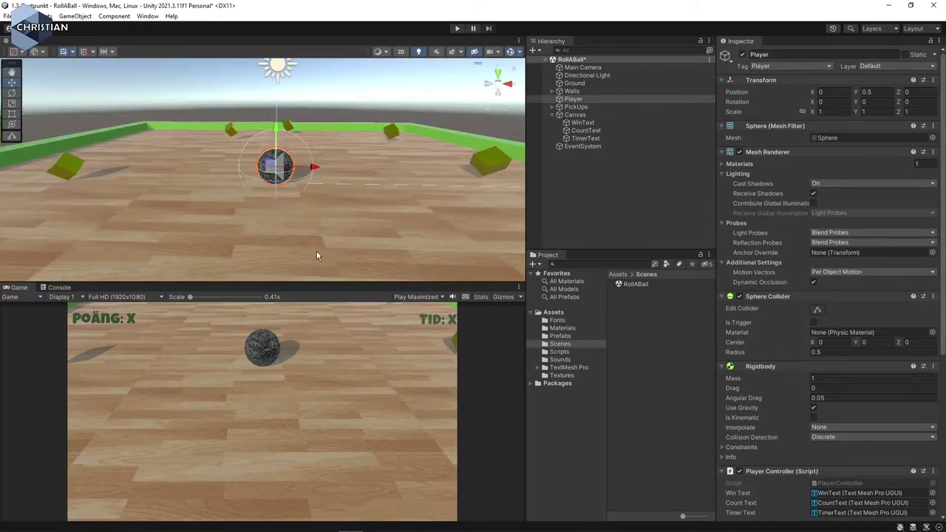
{"action": "scroll", "coordinate": [300, 235], "scroll_direction": "down", "scroll_amount": 3}
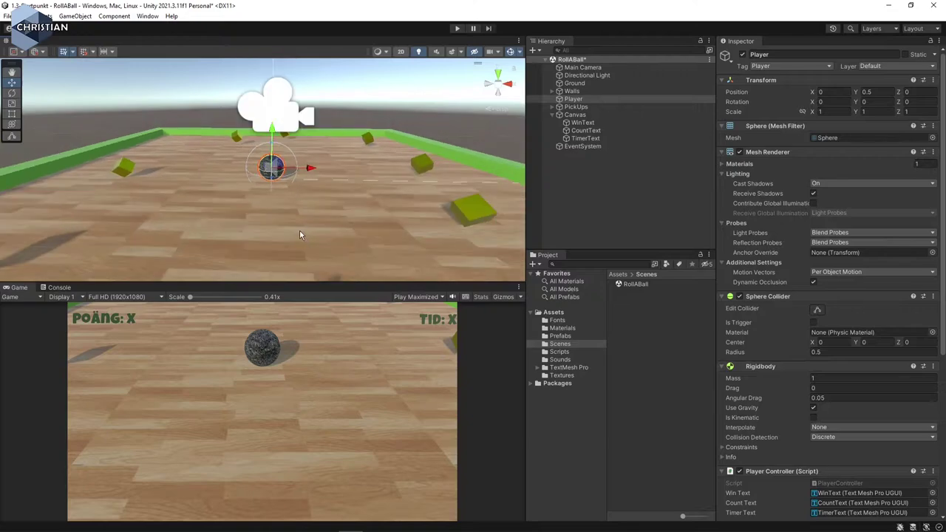
{"action": "left_click", "coordinate": [602, 218]}
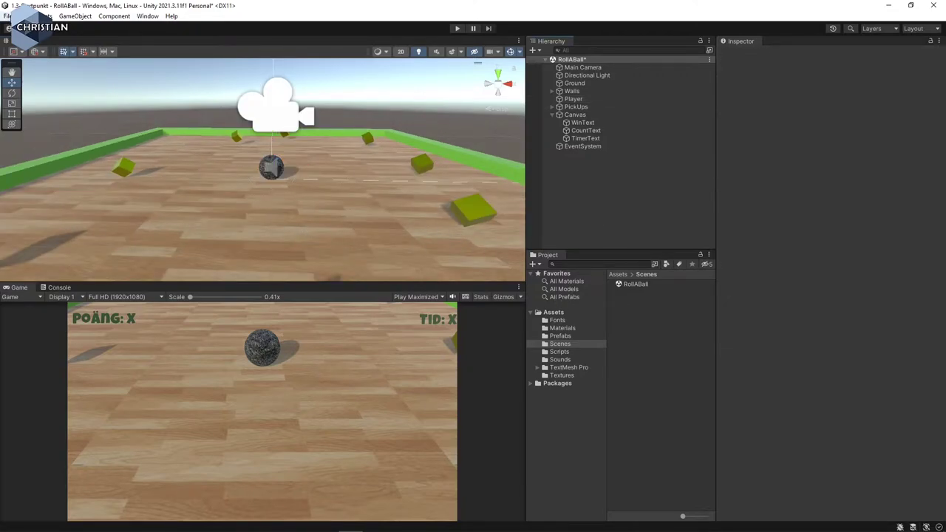
{"action": "left_click", "coordinate": [6, 15]}
Create a new scene from the Basic (Built-in) template, dismissing the unsaved-changes prompt
{"action": "left_click", "coordinate": [37, 27]}
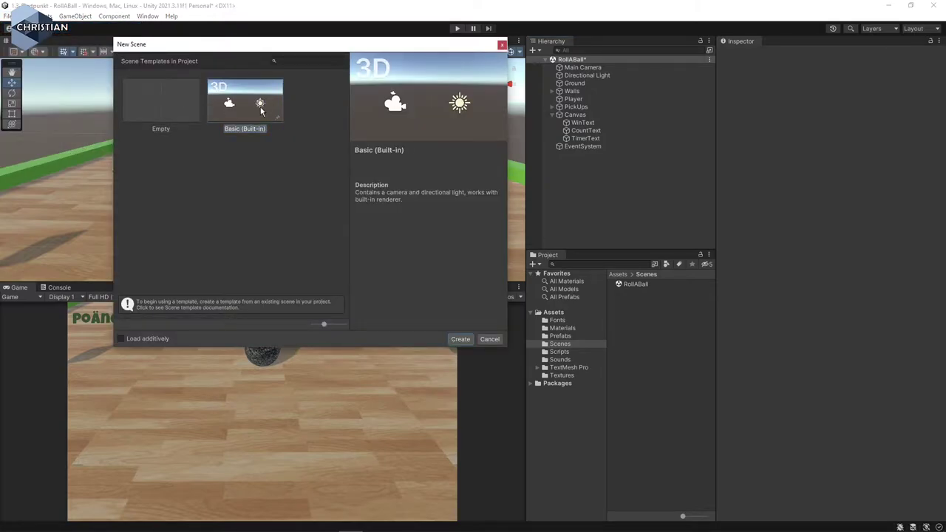
{"action": "left_click", "coordinate": [460, 340]}
{"action": "left_click", "coordinate": [461, 291]}
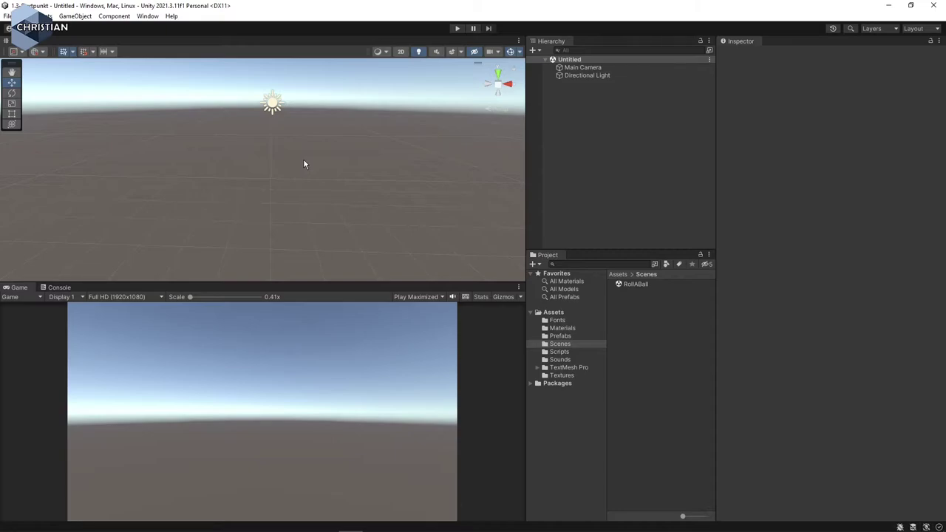
Add a 3D Plane object to the new scene
{"action": "left_click", "coordinate": [533, 52]}
{"action": "mouse_move", "coordinate": [576, 96]}
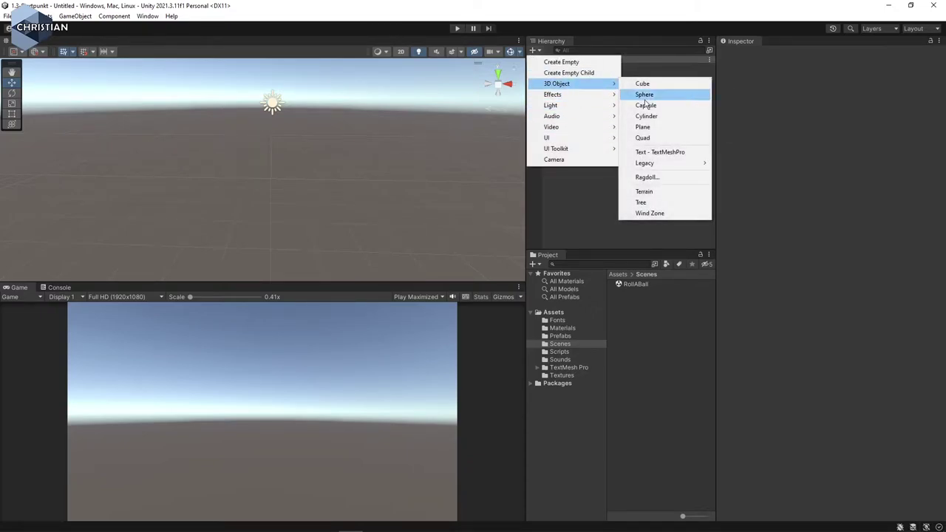
{"action": "left_click", "coordinate": [655, 127]}
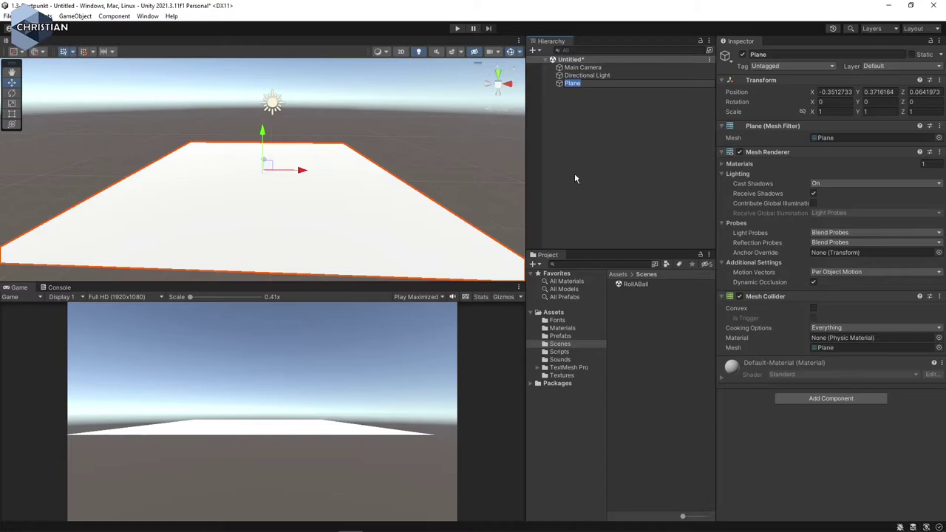
Apply the wooden floor texture from the Textures folder to the Plane
{"action": "left_click", "coordinate": [562, 376]}
{"action": "left_click_drag", "start_coordinate": [628, 285], "coordinate": [293, 227]}
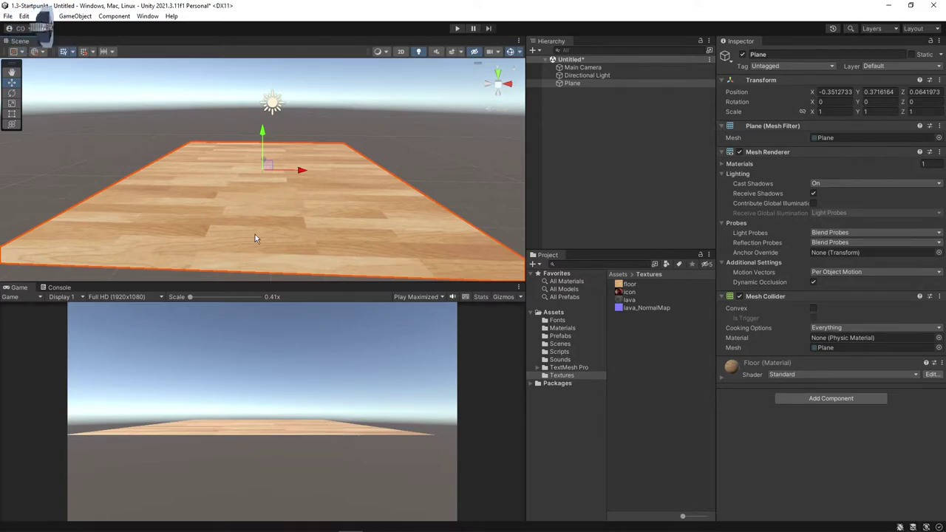
{"action": "left_click", "coordinate": [580, 60]}
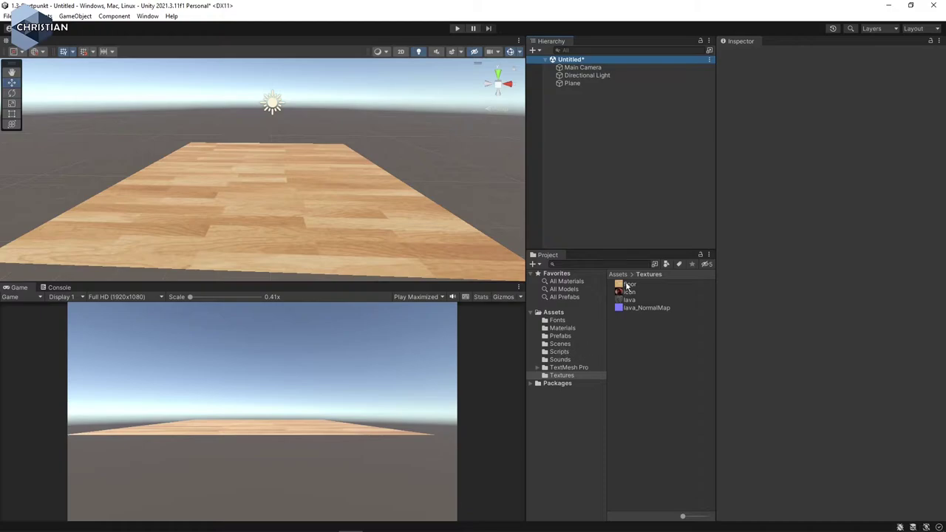
Save the scene as TackScen, retrying after the first attempt hits a permission error
{"action": "key", "text": "ctrl+s"}
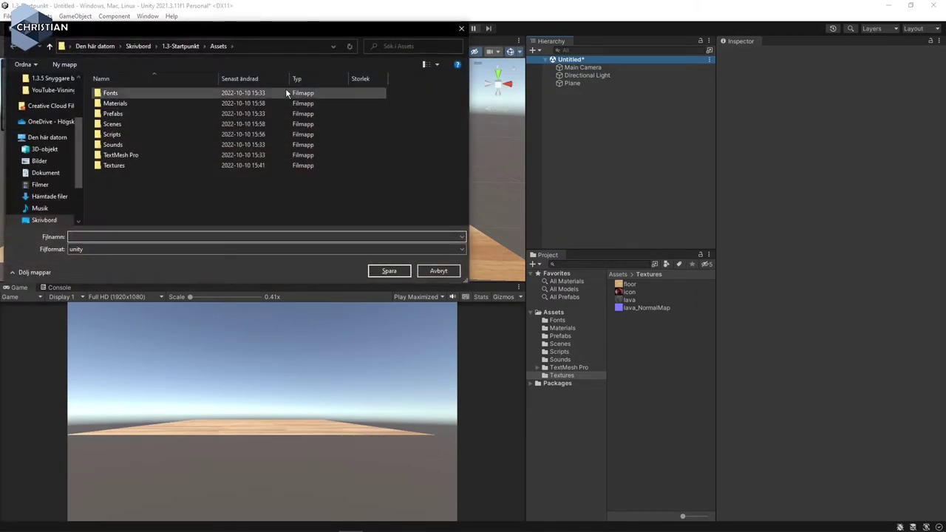
{"action": "double_click", "coordinate": [119, 125]}
{"action": "type", "text": "TackScen"}
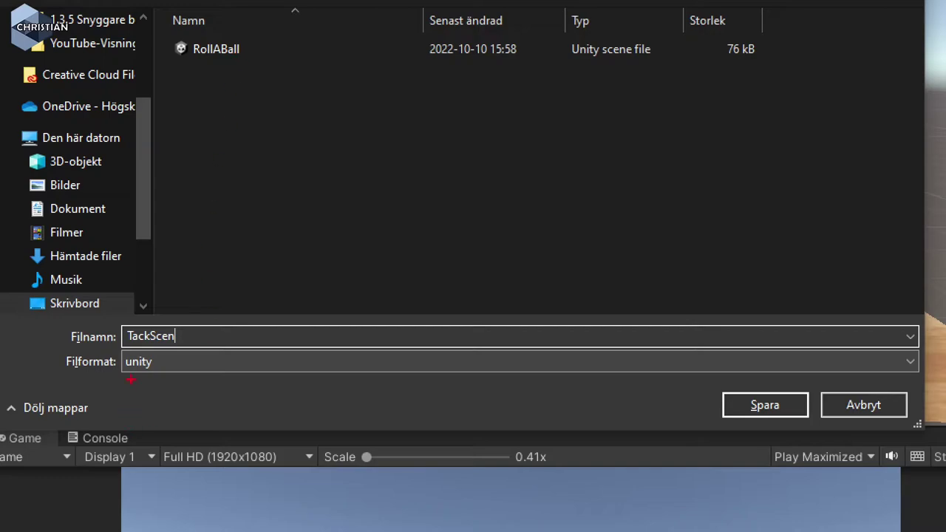
{"action": "key", "text": "ctrl+a"}
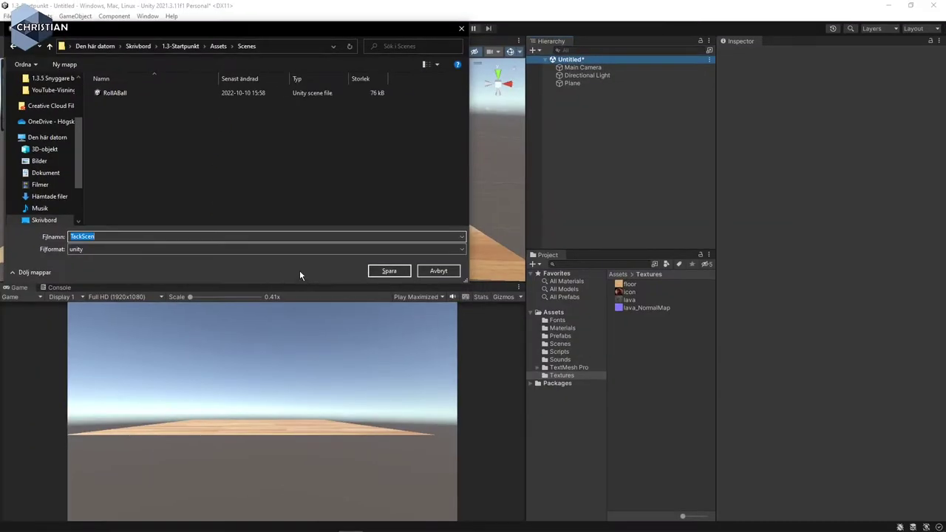
{"action": "left_click", "coordinate": [389, 270]}
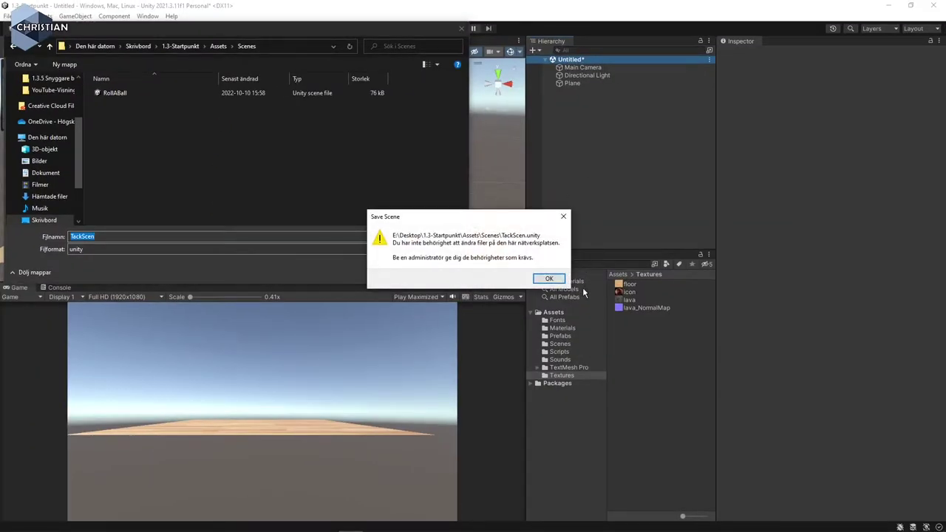
{"action": "left_click", "coordinate": [549, 278]}
{"action": "key", "text": "Escape"}
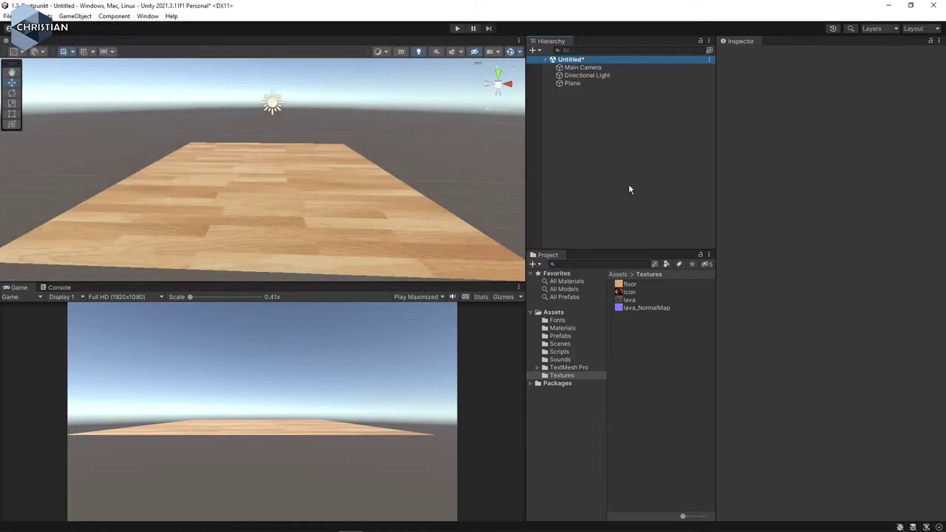
{"action": "key", "text": "ctrl+s"}
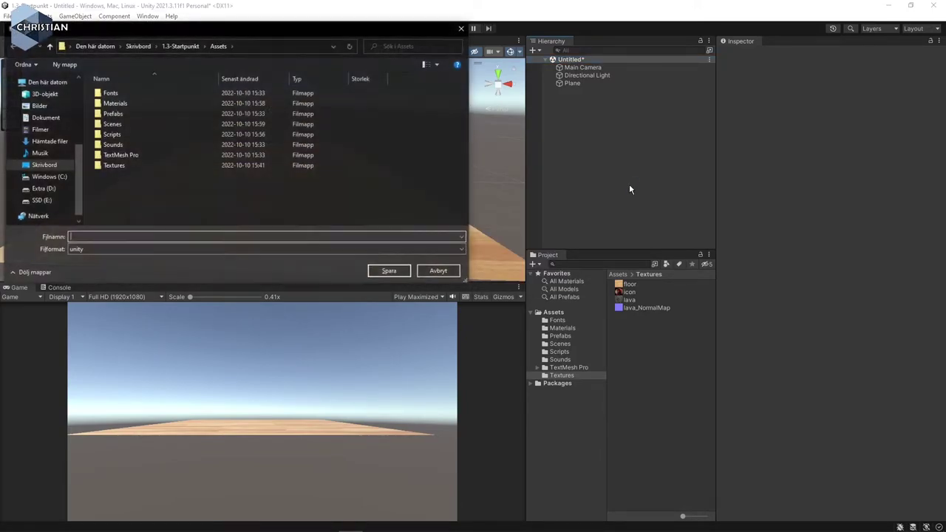
{"action": "left_click", "coordinate": [387, 268]}
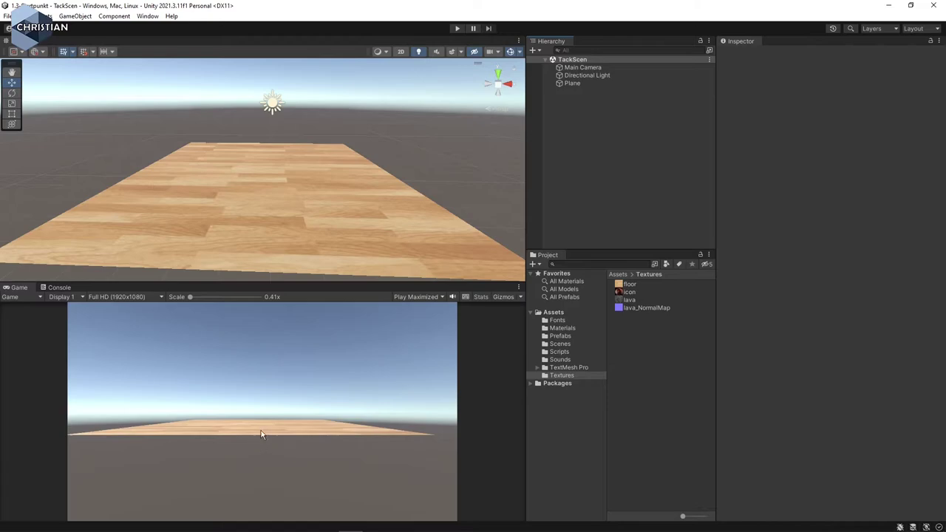
Set the Main Camera's projection to Orthographic and inspect its frustum in the Scene view
{"action": "left_click", "coordinate": [584, 68]}
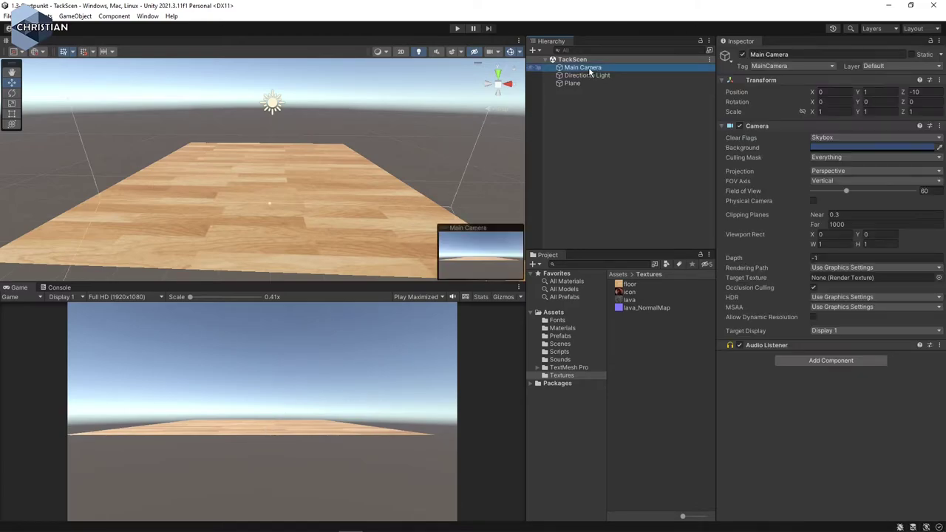
{"action": "left_click", "coordinate": [834, 171]}
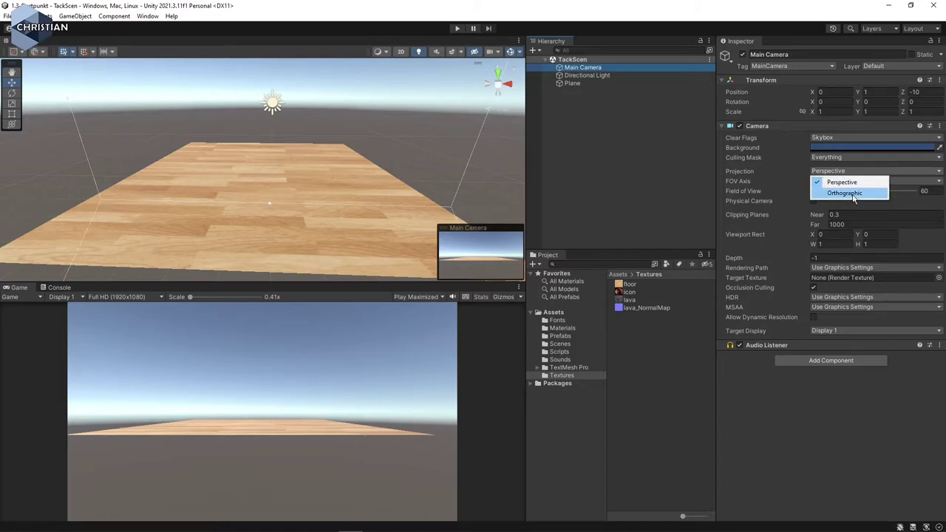
{"action": "left_click", "coordinate": [850, 192]}
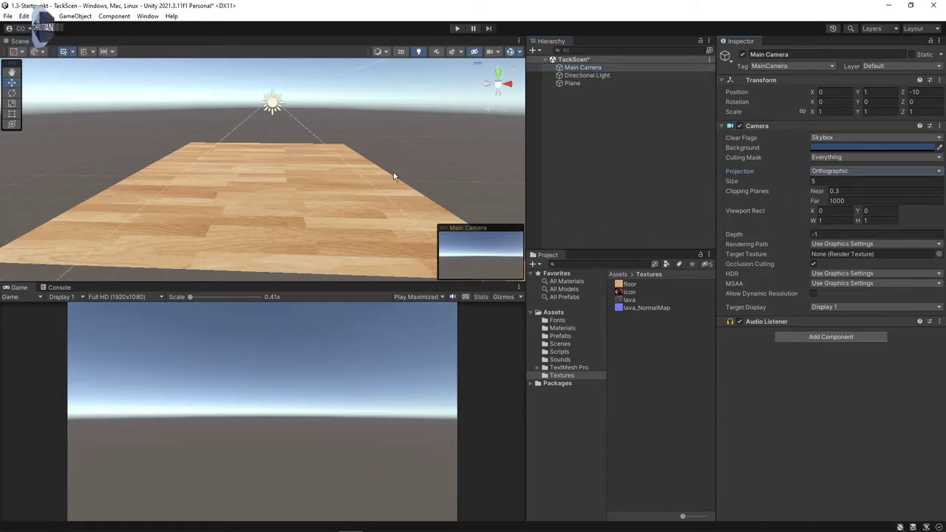
{"action": "scroll", "coordinate": [347, 140], "scroll_direction": "down", "scroll_amount": 5}
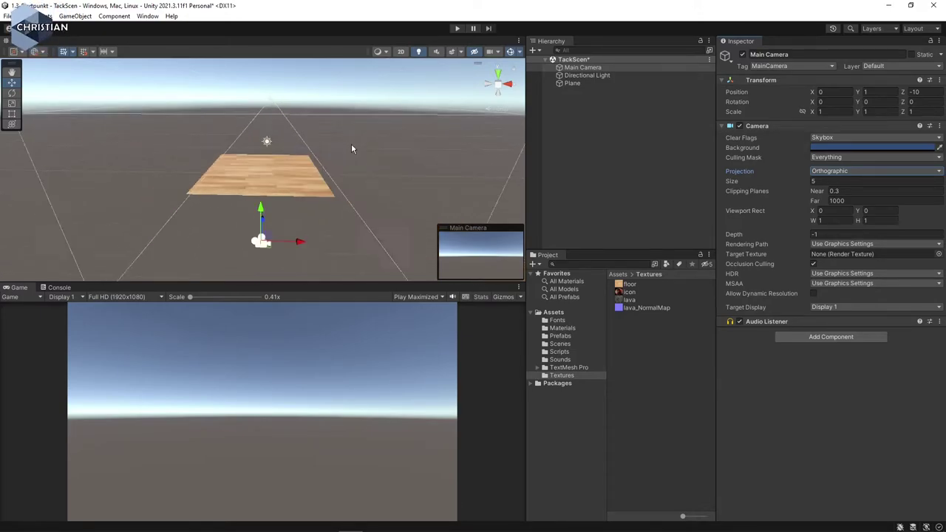
{"action": "scroll", "coordinate": [359, 163], "scroll_direction": "down", "scroll_amount": 3}
{"action": "scroll", "coordinate": [356, 178], "scroll_direction": "down", "scroll_amount": 2}
{"action": "left_click_drag", "start_coordinate": [218, 195], "coordinate": [323, 190], "text": "alt"}
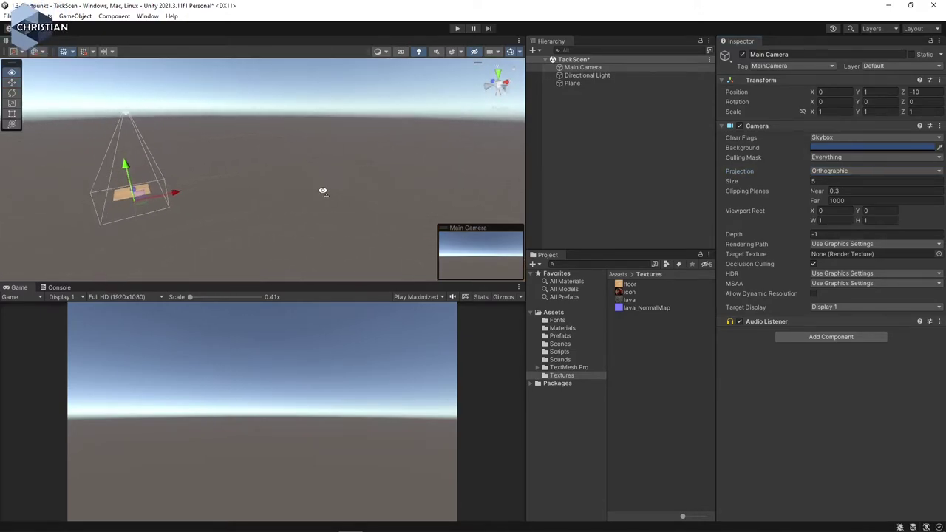
{"action": "middle_click_drag", "start_coordinate": [235, 183], "coordinate": [373, 165]}
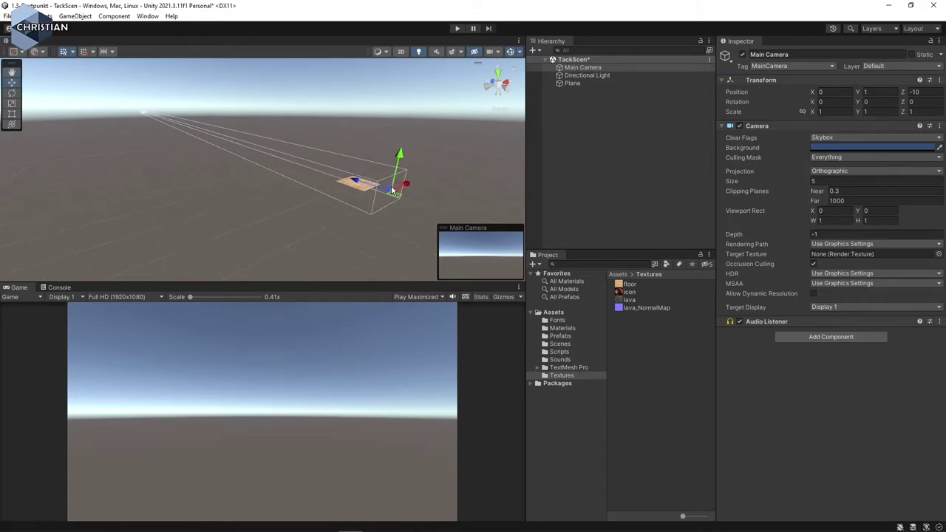
{"action": "scroll", "coordinate": [408, 207], "scroll_direction": "up", "scroll_amount": 1}
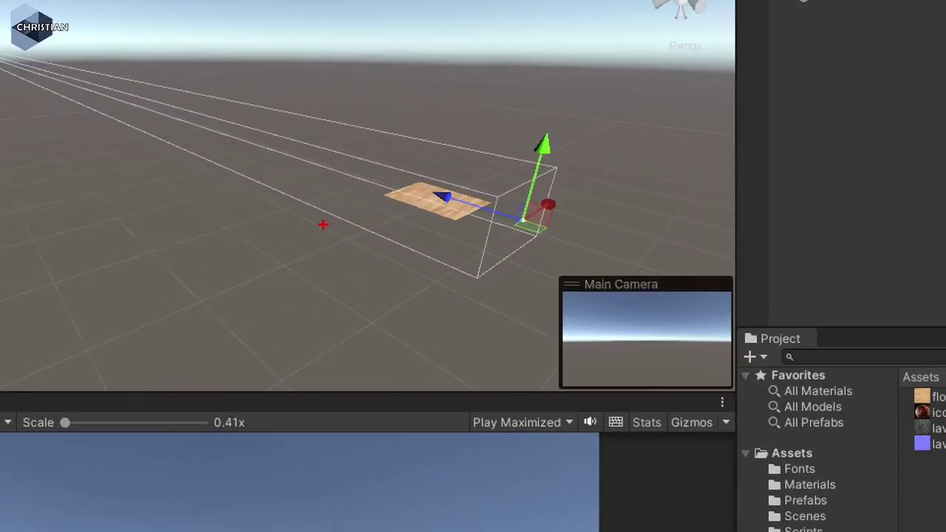
{"action": "mouse_move", "coordinate": [323, 224]}
{"action": "left_mouse_down"}
{"action": "mouse_move", "coordinate": [538, 174]}
{"action": "mouse_move", "coordinate": [468, 271]}
{"action": "left_mouse_up"}
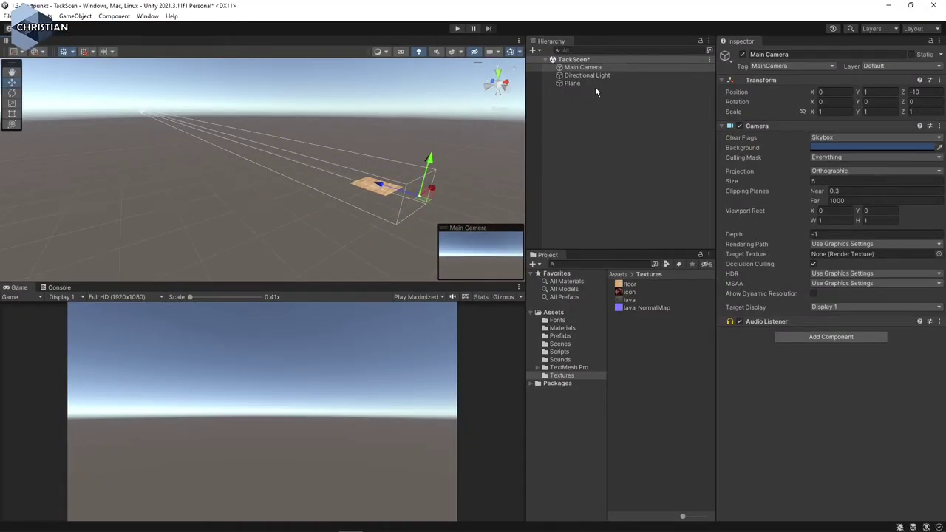
Rename the Plane to Bakgrund and reset its Transform to position 0, 0, 0
{"action": "left_click", "coordinate": [584, 83]}
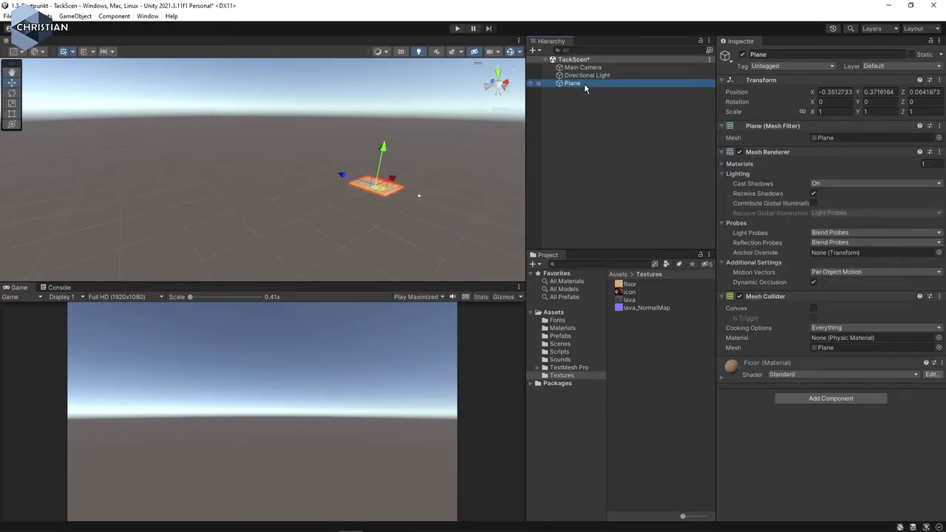
{"action": "left_click", "coordinate": [584, 83]}
{"action": "type", "text": "B"}
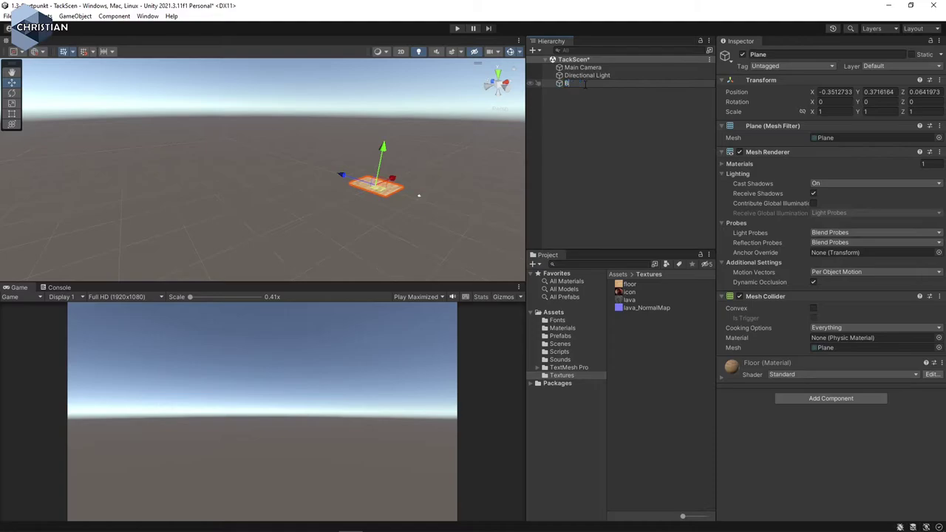
{"action": "type", "text": "akgrund"}
{"action": "key", "text": "Return"}
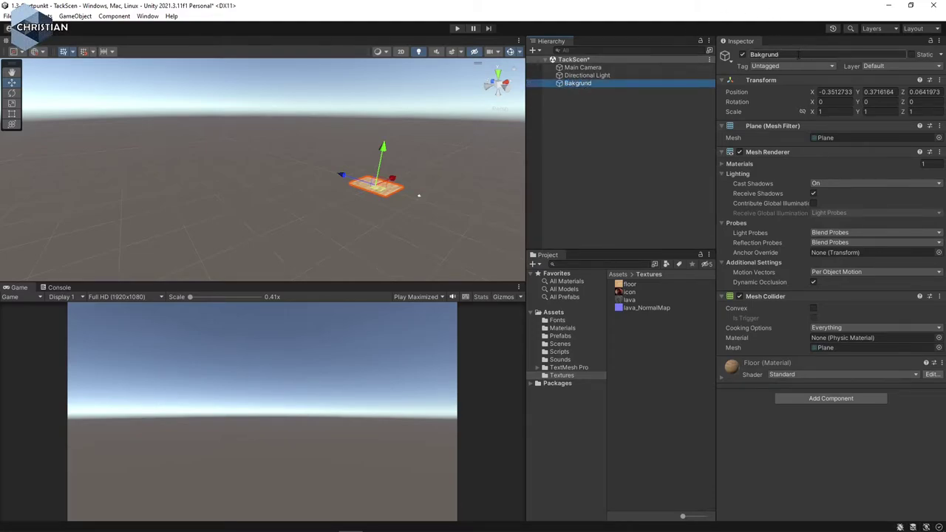
{"action": "left_click", "coordinate": [938, 80]}
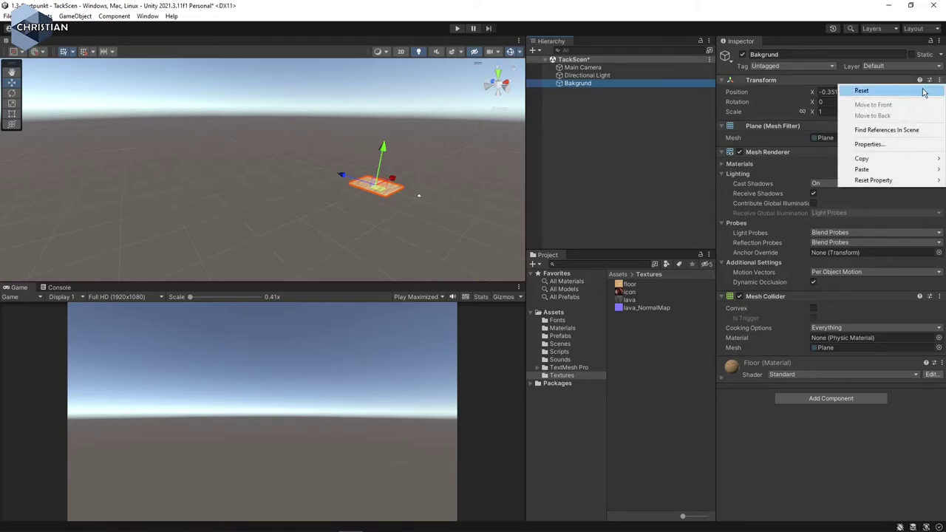
{"action": "left_click", "coordinate": [862, 90]}
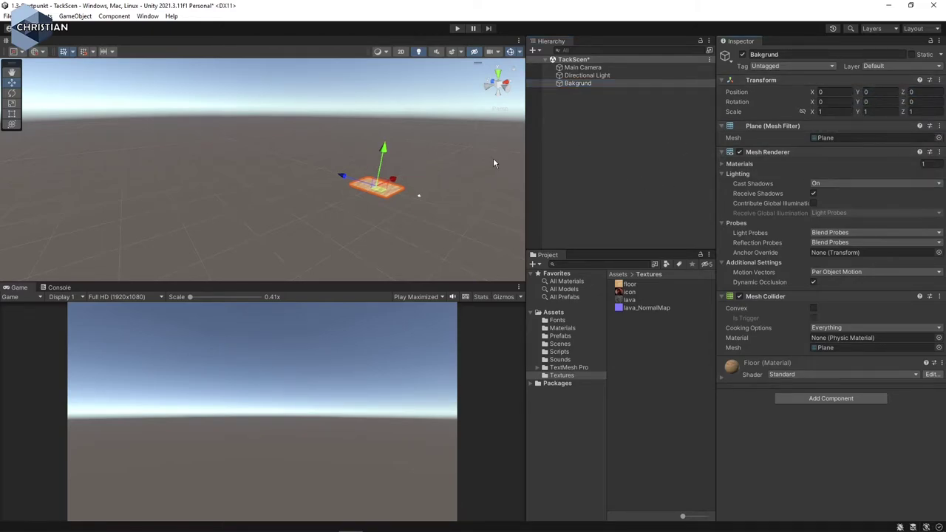
Tilt the Bakgrund plane up with the Rotate tool and check it against the camera's view
{"action": "left_click", "coordinate": [11, 93]}
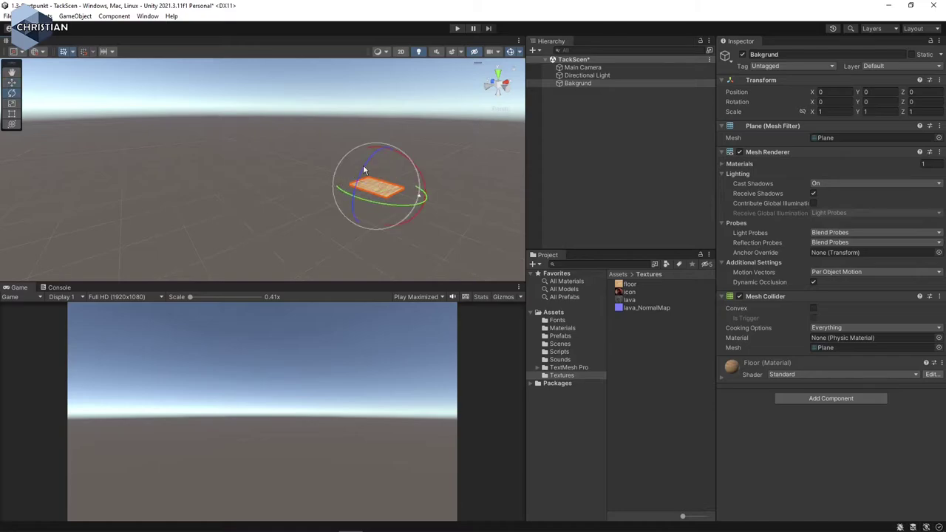
{"action": "right_click_drag", "start_coordinate": [412, 168], "coordinate": [438, 214]}
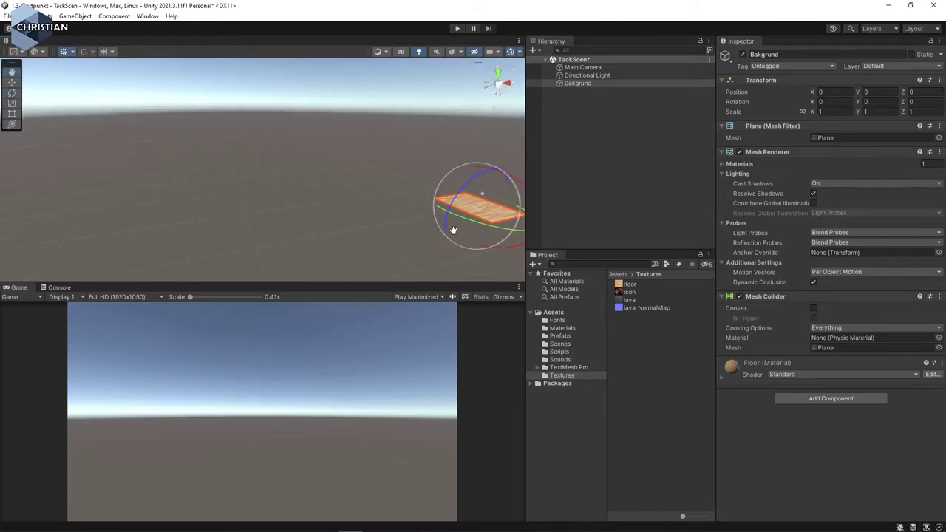
{"action": "mouse_move", "coordinate": [437, 215]}
{"action": "middle_mouse_down"}
{"action": "mouse_move", "coordinate": [308, 212]}
{"action": "mouse_move", "coordinate": [372, 209]}
{"action": "middle_mouse_up"}
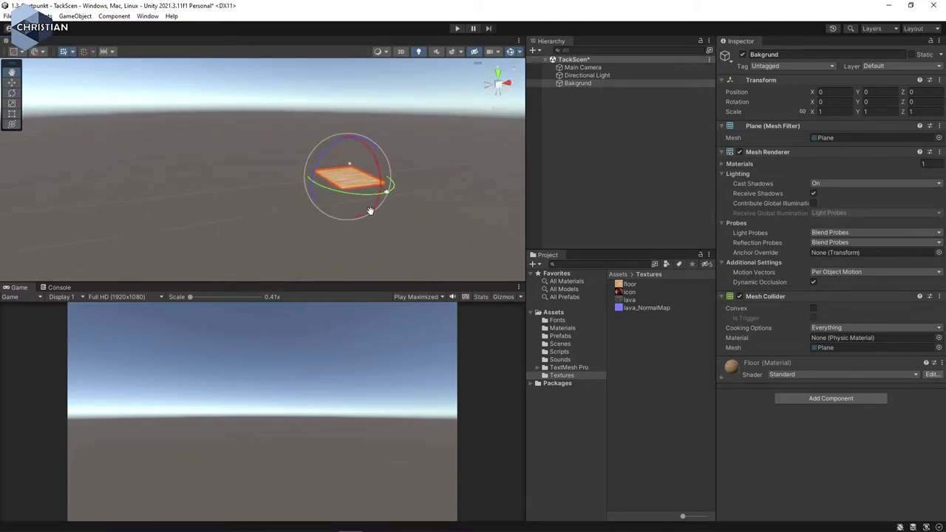
{"action": "left_click_drag", "start_coordinate": [368, 154], "coordinate": [381, 249]}
{"action": "mouse_move", "coordinate": [355, 204]}
{"action": "left_mouse_down", "text": "alt"}
{"action": "mouse_move", "coordinate": [325, 214]}
{"action": "mouse_move", "coordinate": [515, 149]}
{"action": "left_mouse_up", "text": "alt"}
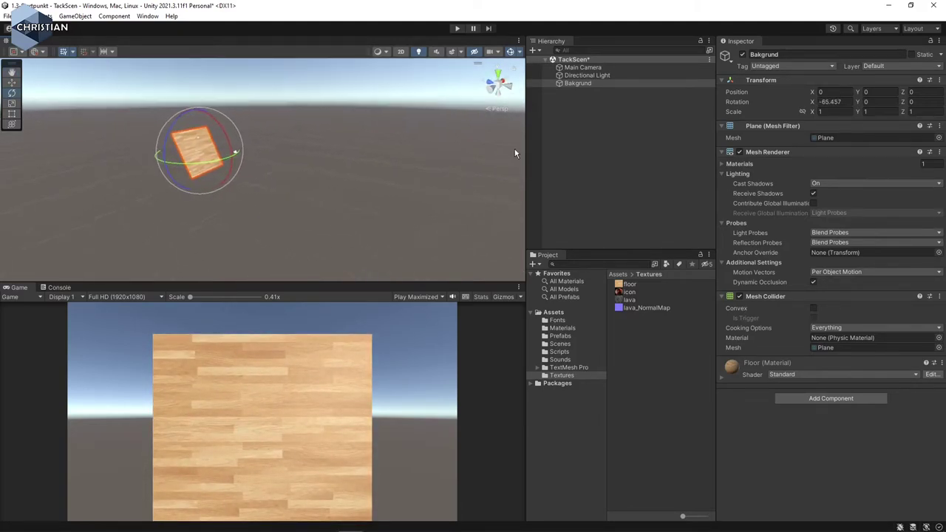
{"action": "left_click", "coordinate": [588, 59]}
{"action": "left_click", "coordinate": [602, 67]}
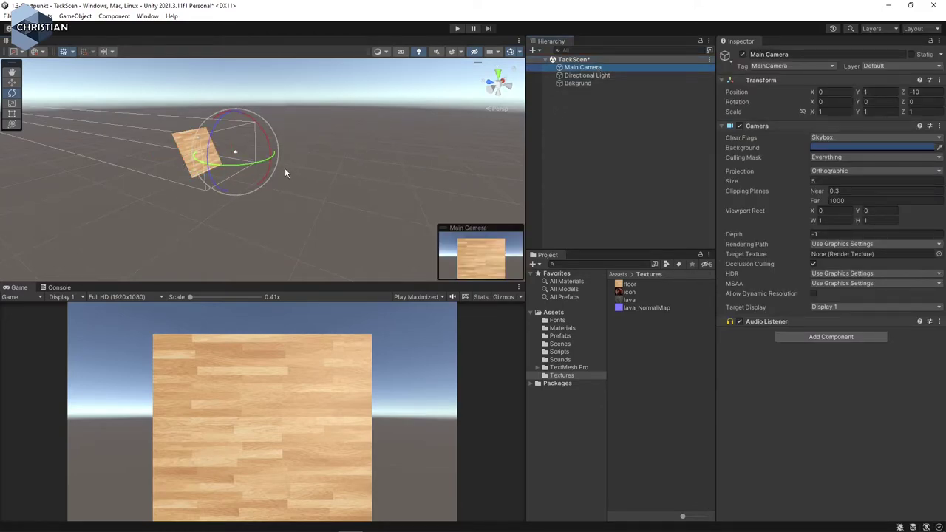
{"action": "left_click", "coordinate": [581, 83]}
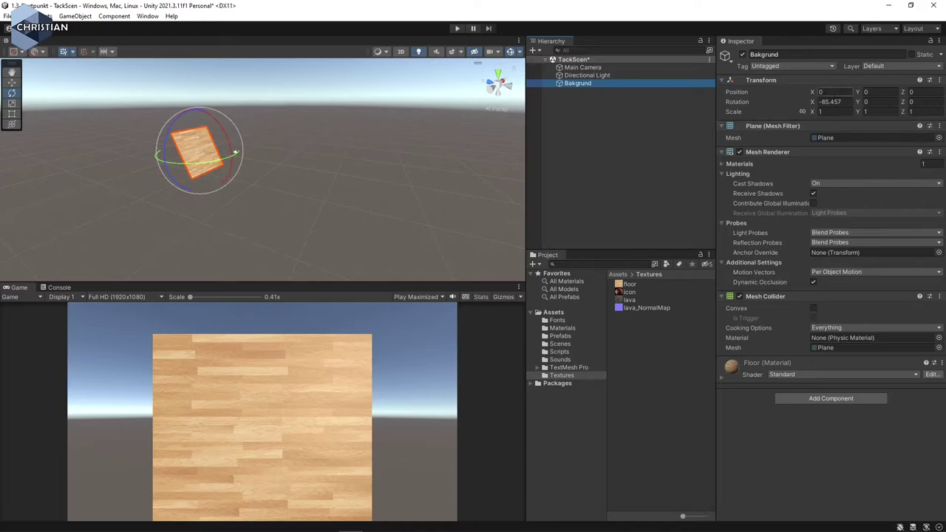
Set Bakgrund's X rotation to -90 and raise it to Y 1
{"action": "left_click", "coordinate": [831, 101]}
{"action": "type", "text": "-90"}
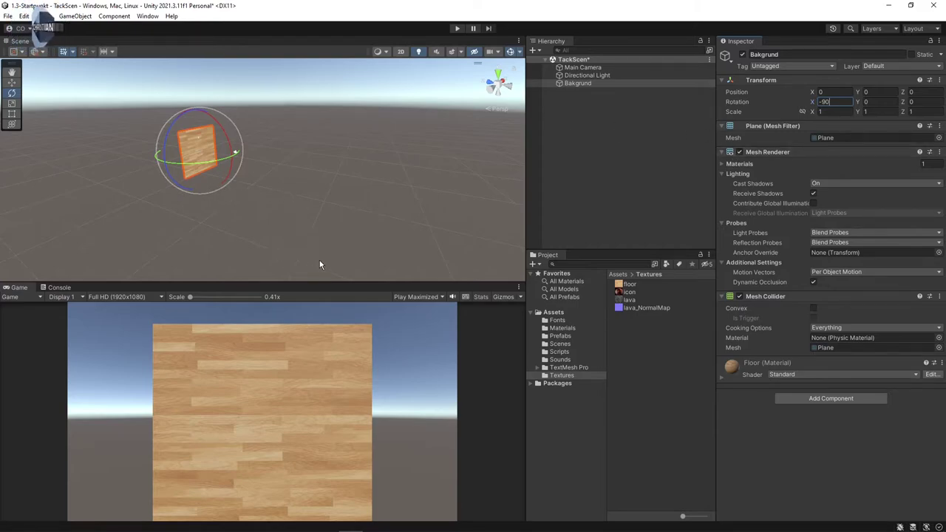
{"action": "type", "text": "f"}
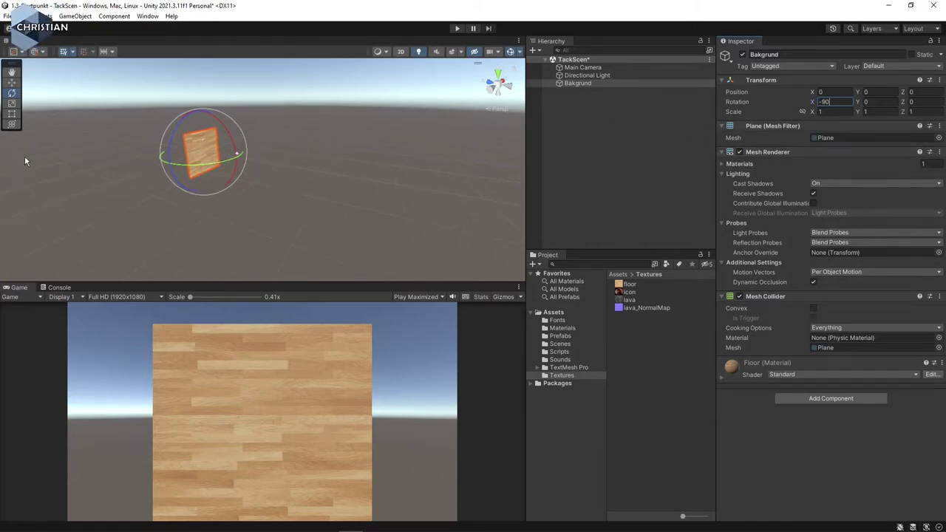
{"action": "left_click", "coordinate": [11, 82]}
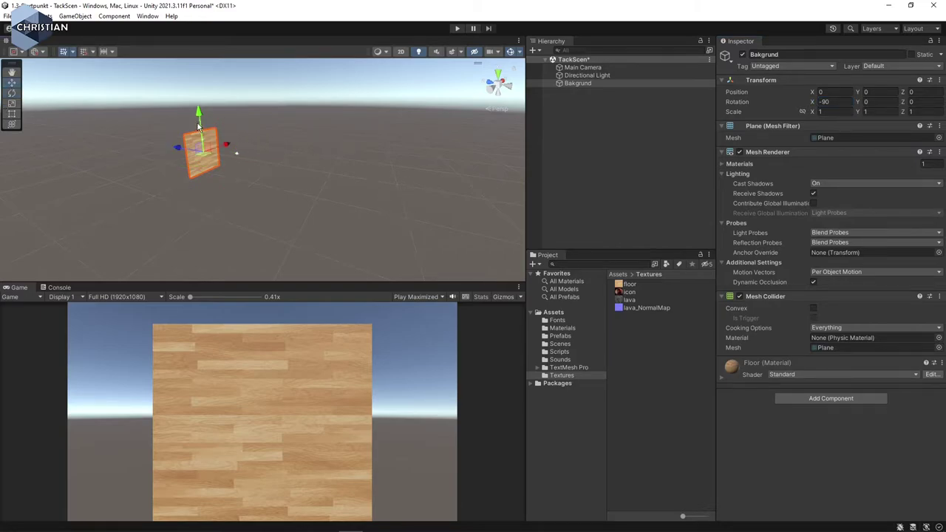
{"action": "left_click_drag", "start_coordinate": [198, 112], "coordinate": [200, 107]}
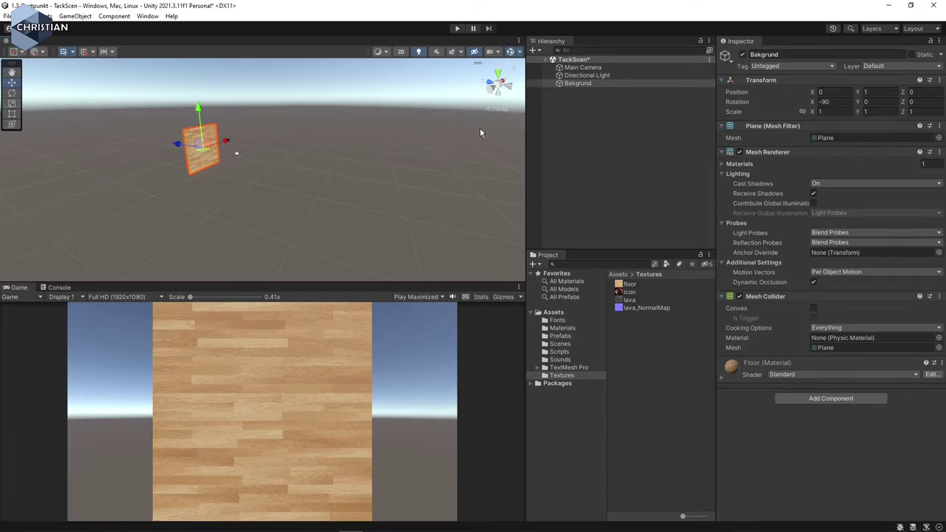
Scale Bakgrund proportionally to 1.9 by 1.727273 so the wood fills the camera view
{"action": "left_click", "coordinate": [816, 112]}
{"action": "left_click_drag", "start_coordinate": [816, 115], "coordinate": [802, 112]}
{"action": "type", "text": ".1"}
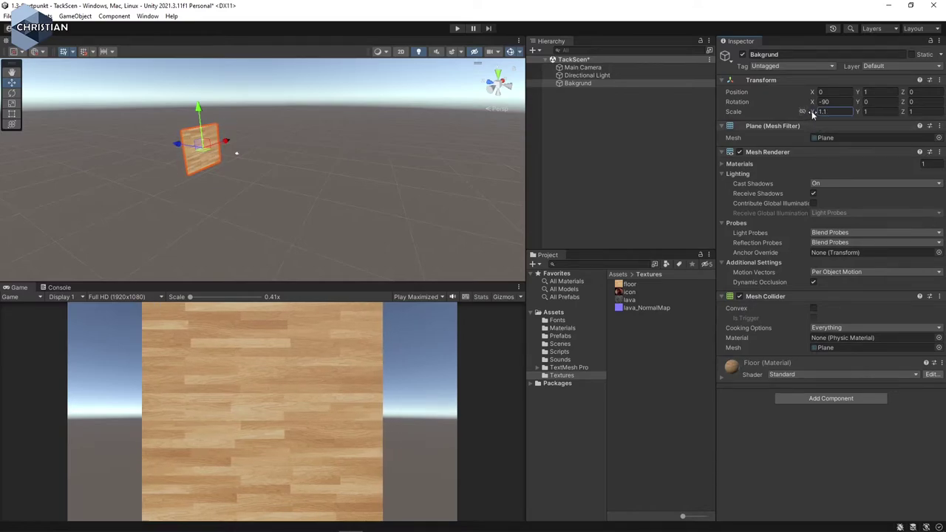
{"action": "left_click", "coordinate": [802, 111]}
{"action": "left_click_drag", "start_coordinate": [812, 112], "coordinate": [828, 116]}
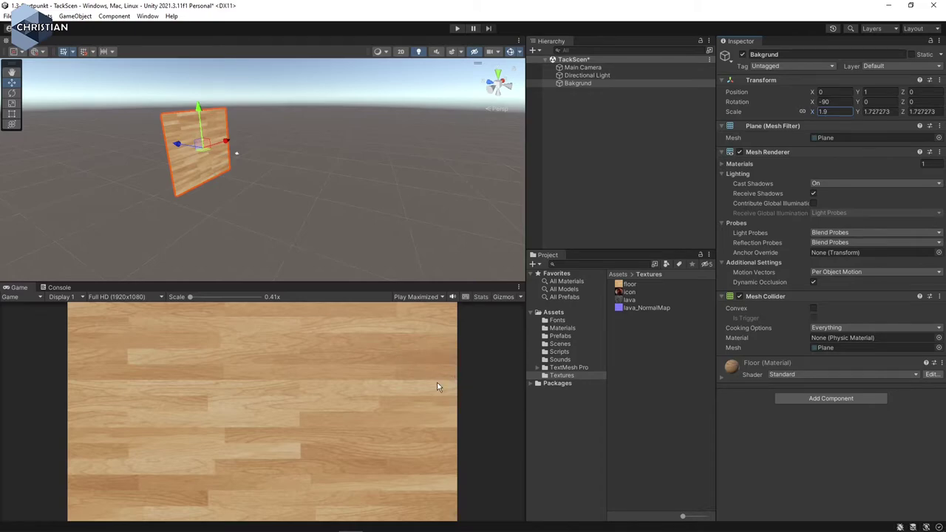
{"action": "left_click", "coordinate": [640, 170]}
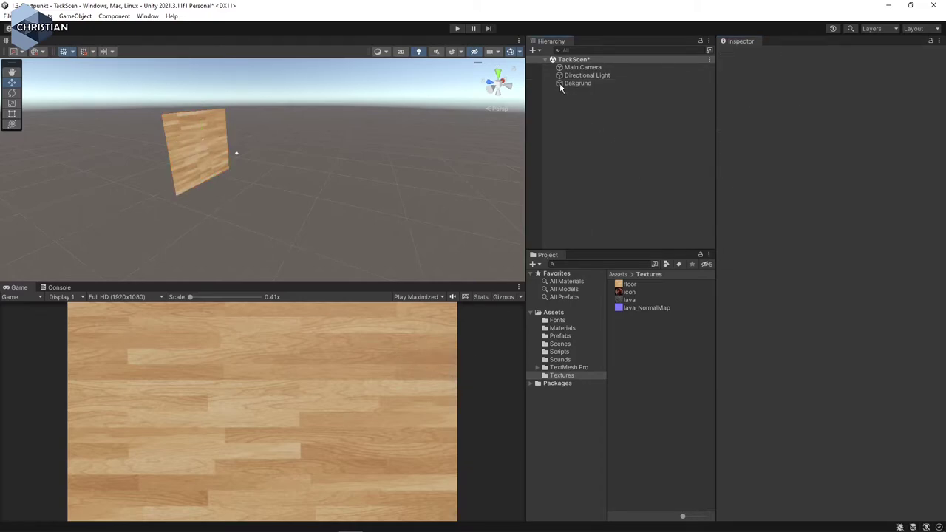
{"action": "left_click", "coordinate": [533, 52]}
{"action": "mouse_move", "coordinate": [565, 143]}
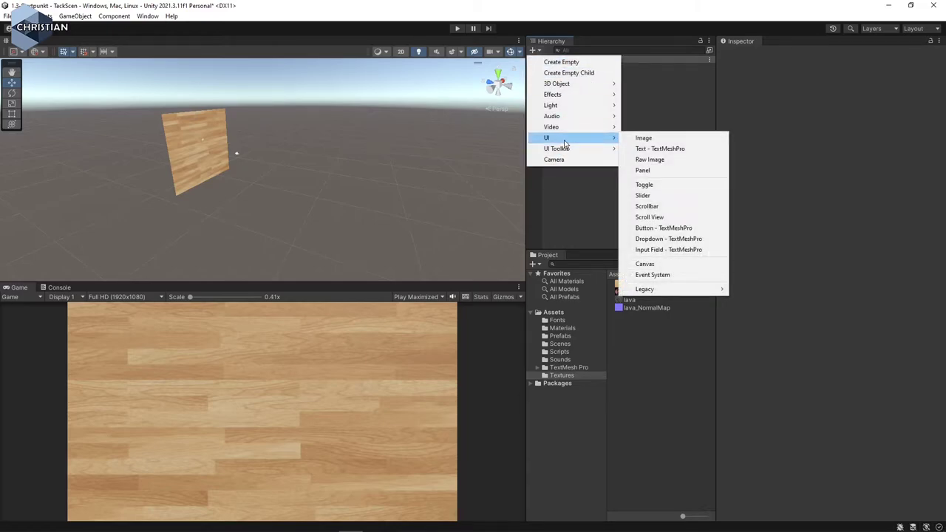
{"action": "left_click", "coordinate": [687, 150]}
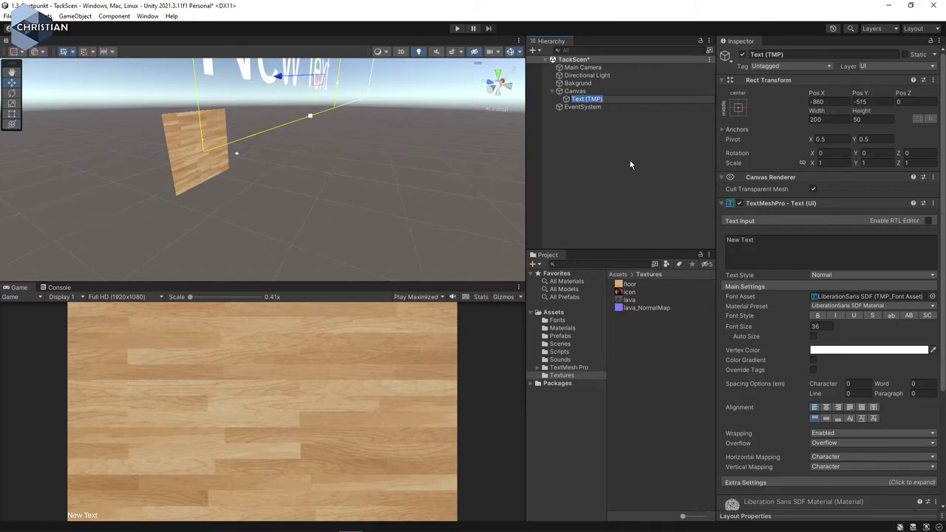
{"action": "type", "text": "TAC"}
{"action": "type", "text": "KHEADER"}
{"action": "key", "text": "BackSpace"}
{"action": "key", "text": "BackSpace"}
{"action": "key", "text": "BackSpace"}
{"action": "type", "text": "Tac"}
{"action": "type", "text": "kHeader"}
{"action": "key", "text": "Return"}
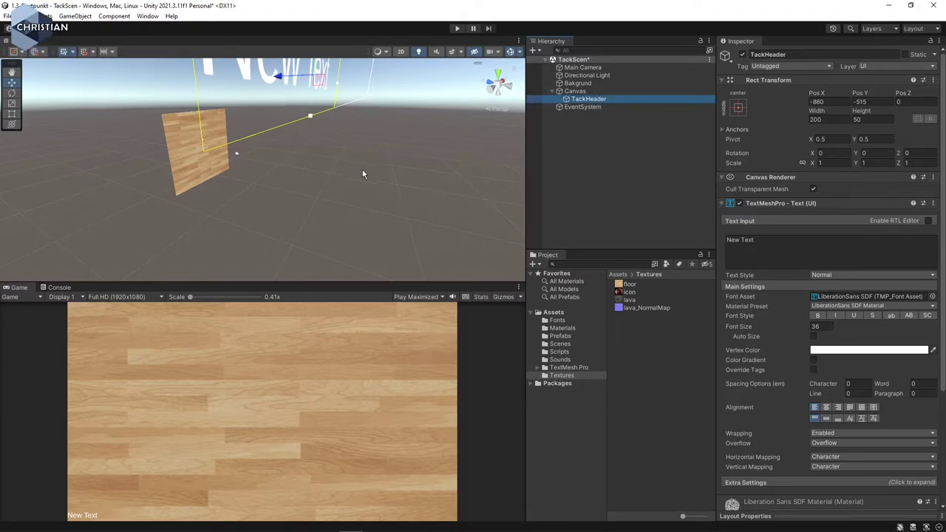
{"action": "key", "text": "f"}
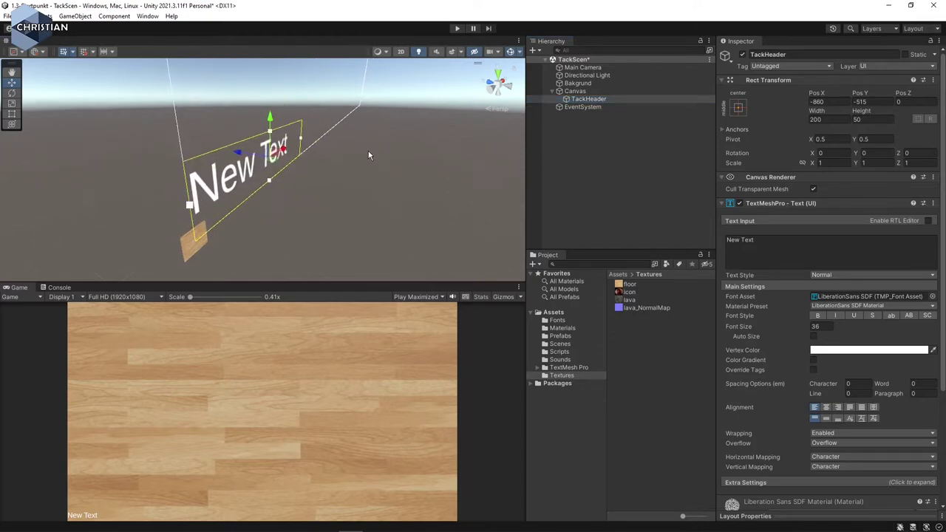
{"action": "mouse_move", "coordinate": [293, 202]}
{"action": "left_mouse_down", "text": "alt"}
{"action": "mouse_move", "coordinate": [382, 200]}
{"action": "mouse_move", "coordinate": [296, 196]}
{"action": "left_mouse_up", "text": "alt"}
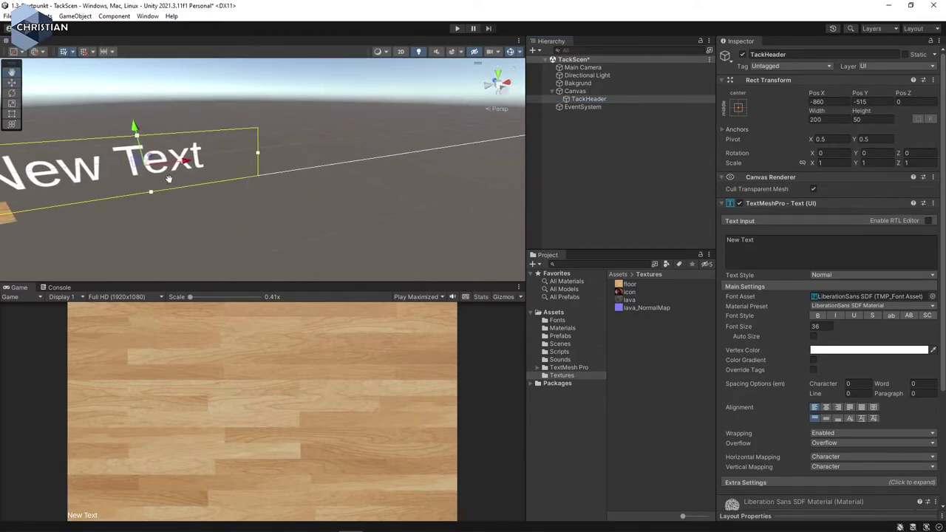
{"action": "left_click", "coordinate": [571, 91]}
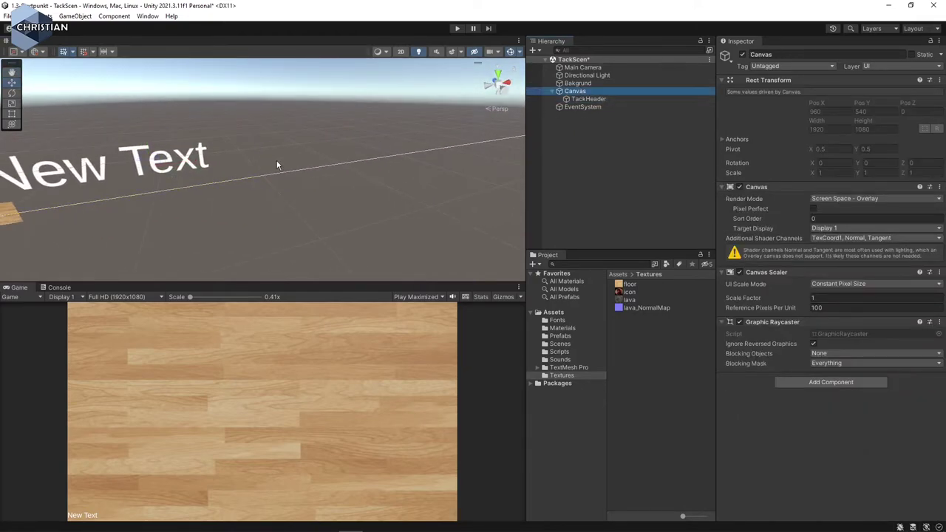
Anchor TackHeader to the top centre of the canvas and lower it to Pos Y -104
{"action": "key", "text": "f"}
{"action": "scroll", "coordinate": [260, 178], "scroll_direction": "up", "scroll_amount": 3}
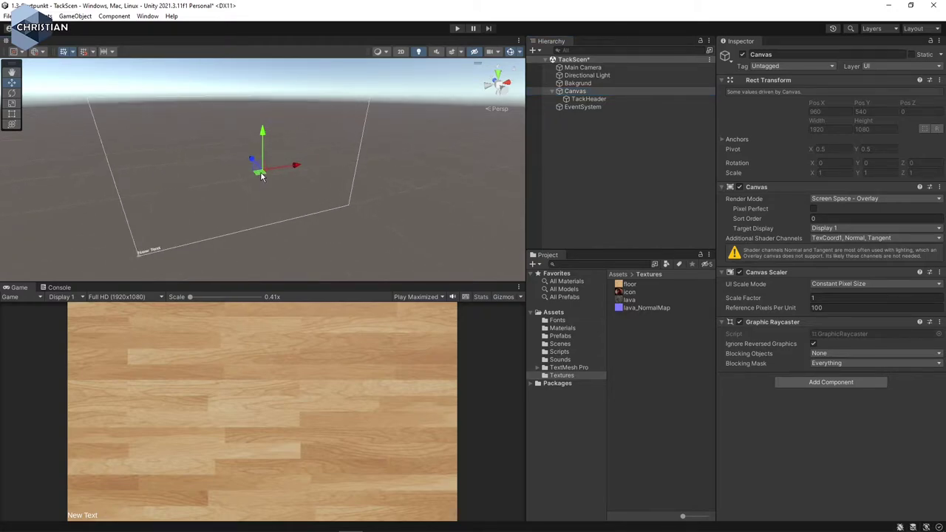
{"action": "mouse_move", "coordinate": [260, 177]}
{"action": "left_mouse_down", "text": "alt"}
{"action": "mouse_move", "coordinate": [265, 203]}
{"action": "mouse_move", "coordinate": [344, 177]}
{"action": "mouse_move", "coordinate": [332, 173]}
{"action": "left_mouse_up", "text": "alt"}
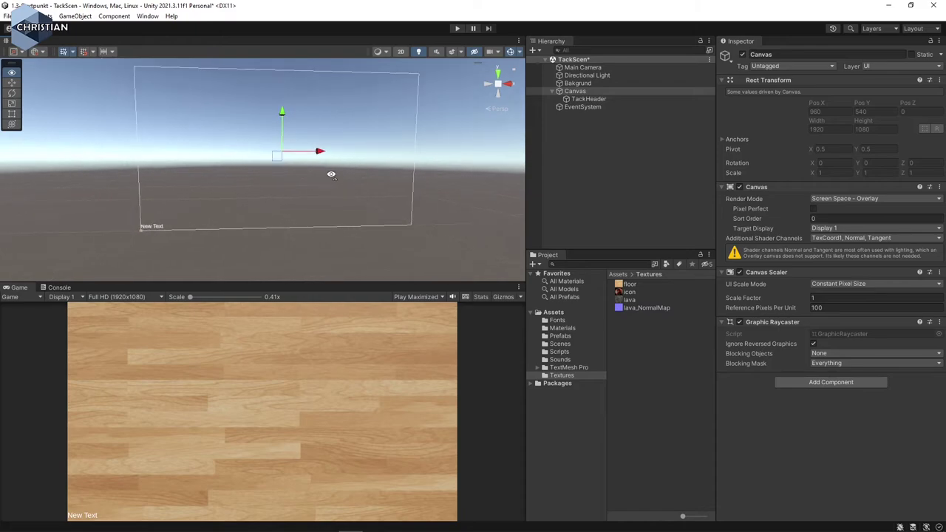
{"action": "left_click", "coordinate": [599, 99]}
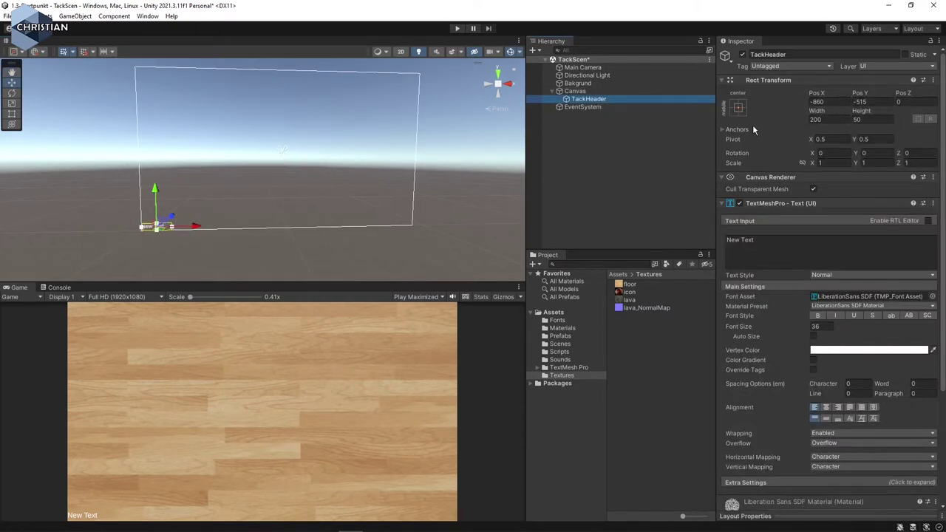
{"action": "left_click", "coordinate": [739, 106]}
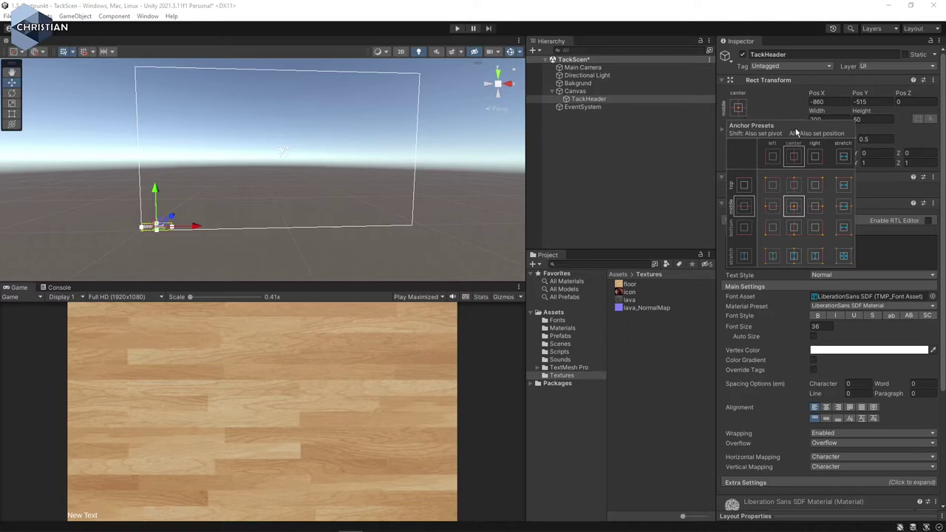
{"action": "left_click", "coordinate": [795, 184], "text": "alt"}
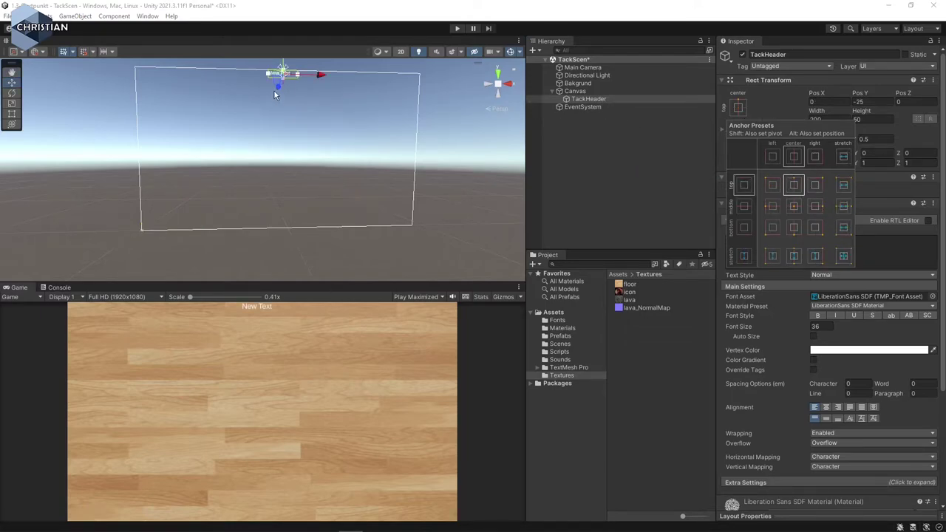
{"action": "left_click_drag", "start_coordinate": [283, 71], "coordinate": [282, 83]}
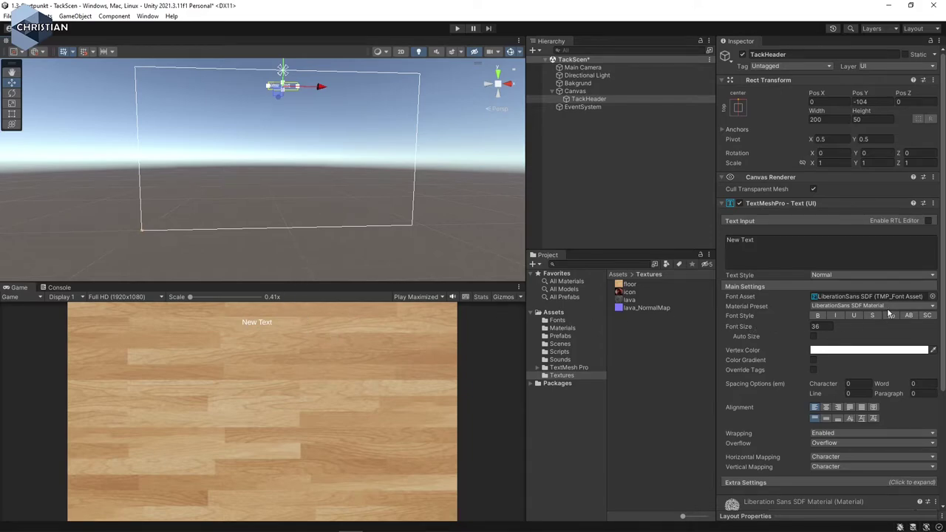
Give TackHeader the LuckiestGuy SDF font, a 600 by 100 box, and centre alignment
{"action": "left_click", "coordinate": [934, 297]}
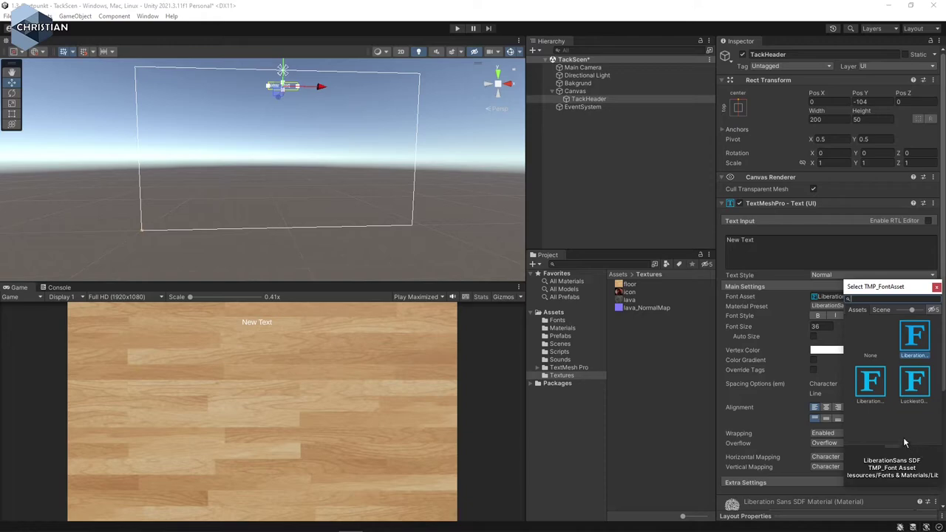
{"action": "double_click", "coordinate": [927, 383]}
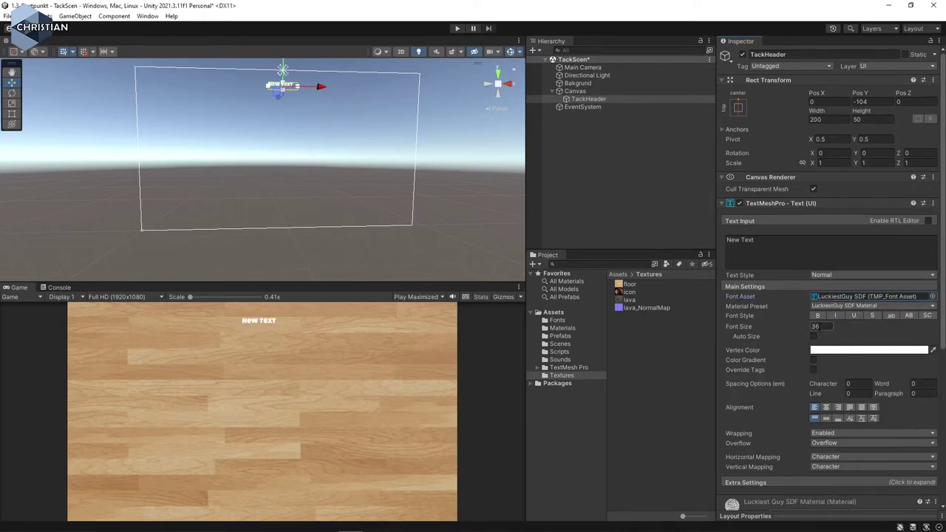
{"action": "left_click", "coordinate": [809, 110]}
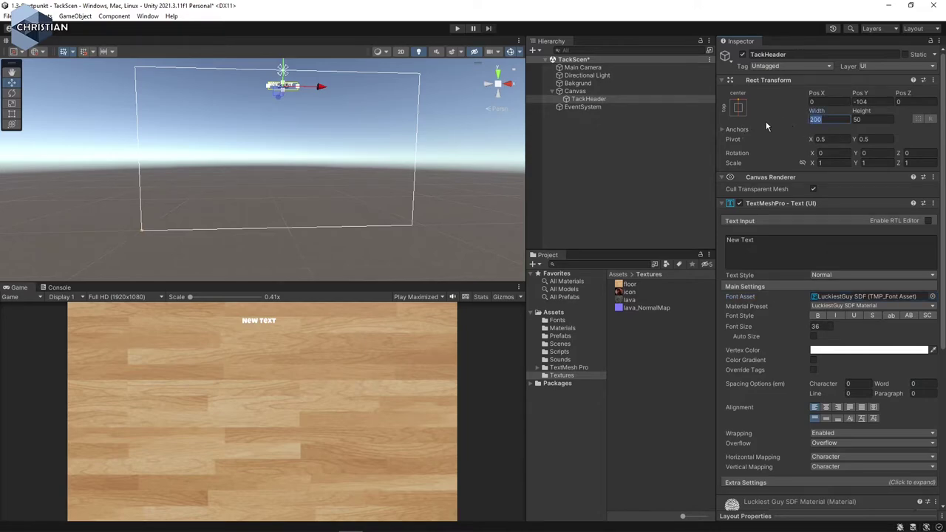
{"action": "type", "text": "600"}
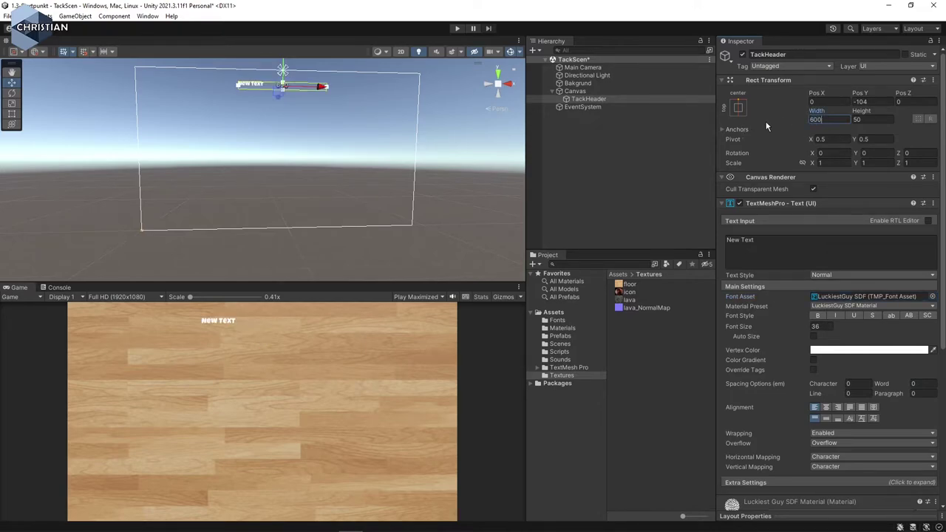
{"action": "key", "text": "Tab"}
{"action": "type", "text": "100"}
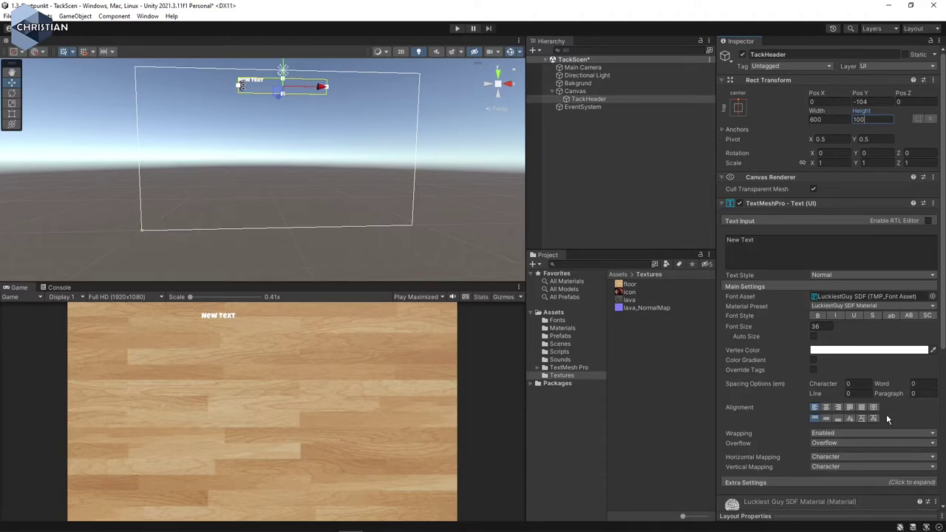
{"action": "left_click", "coordinate": [825, 407]}
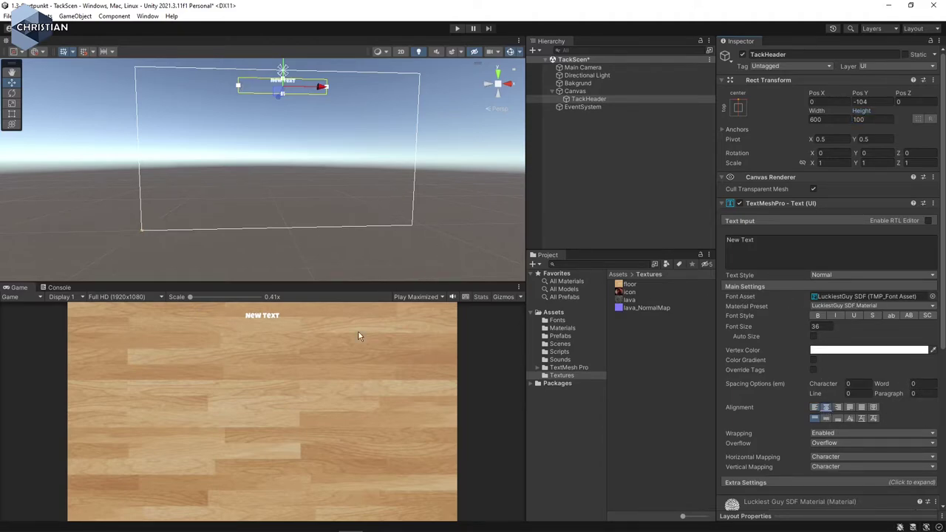
{"action": "left_click", "coordinate": [782, 248]}
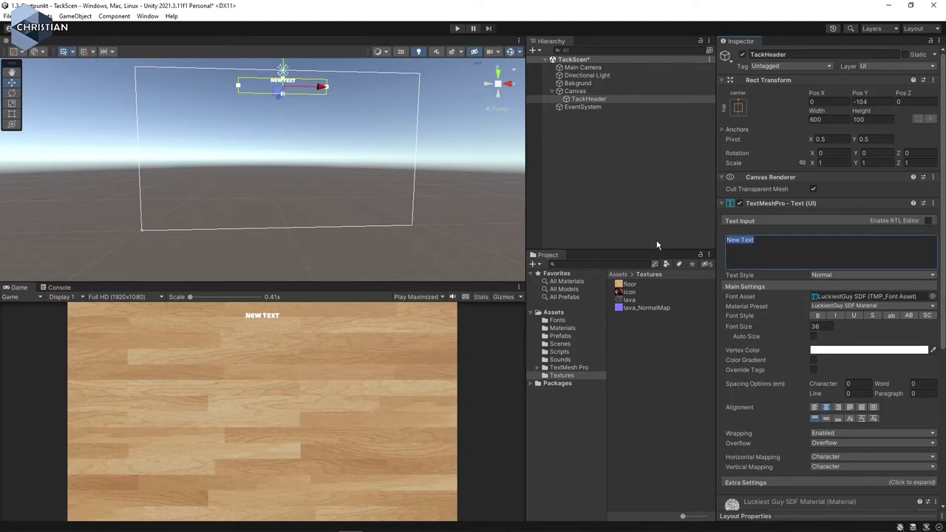
Change the header text to 'Mitt Tacktal' and set its font size to 90
{"action": "type", "text": "M"}
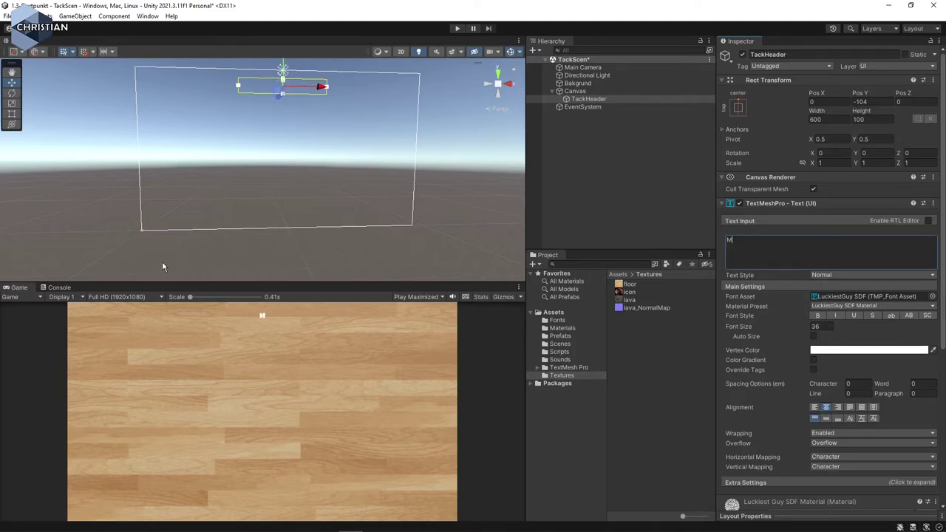
{"action": "type", "text": "itt Tack"}
{"action": "type", "text": "talö"}
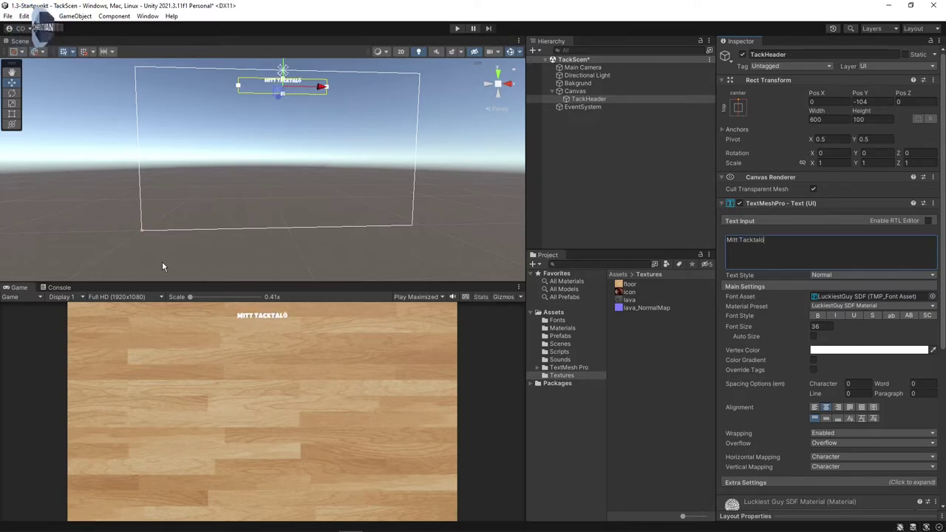
{"action": "key", "text": "BackSpace"}
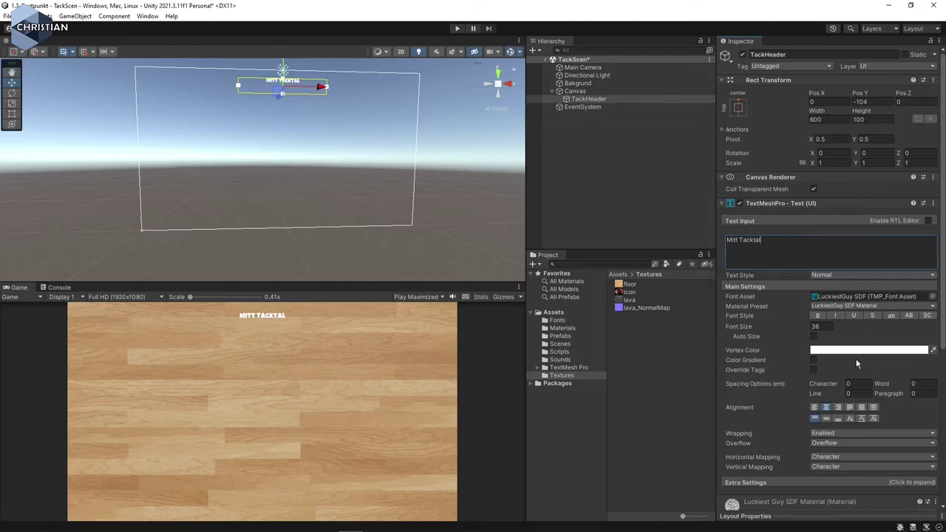
{"action": "left_click", "coordinate": [815, 326]}
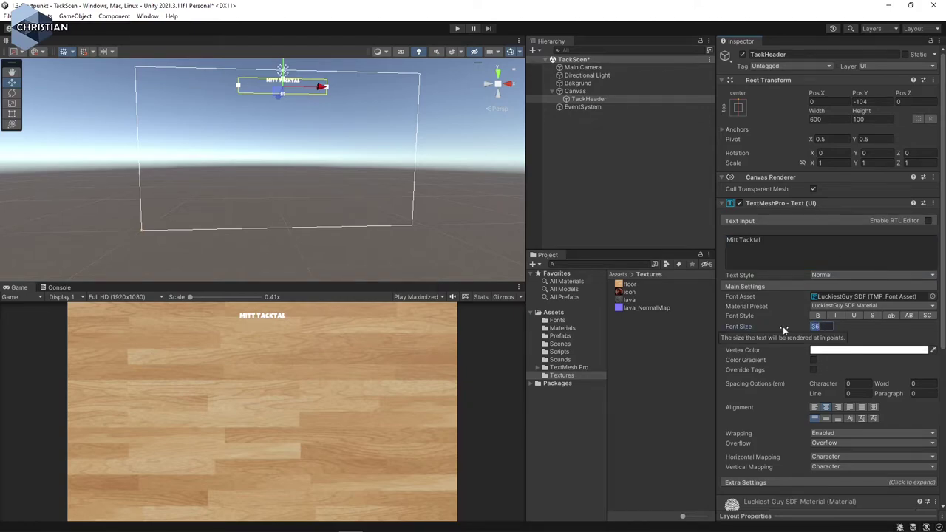
{"action": "type", "text": "80"}
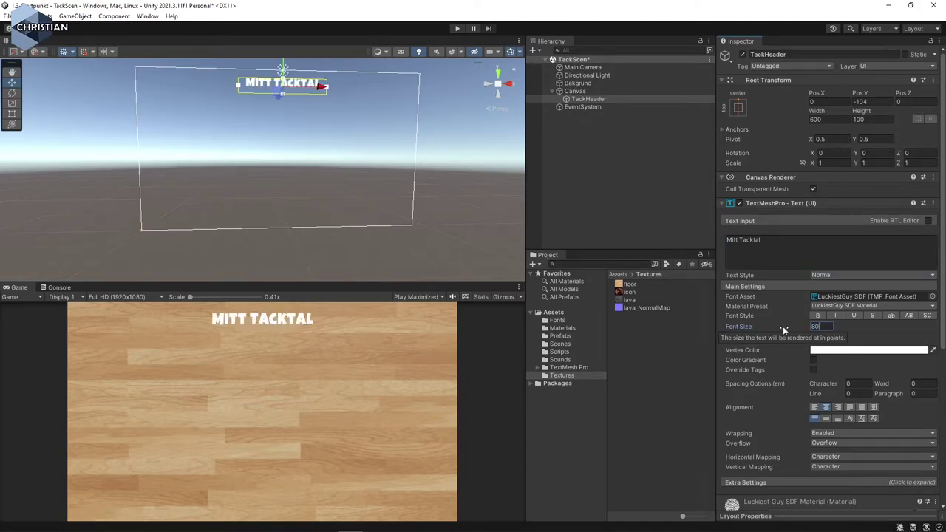
{"action": "key", "text": "Return"}
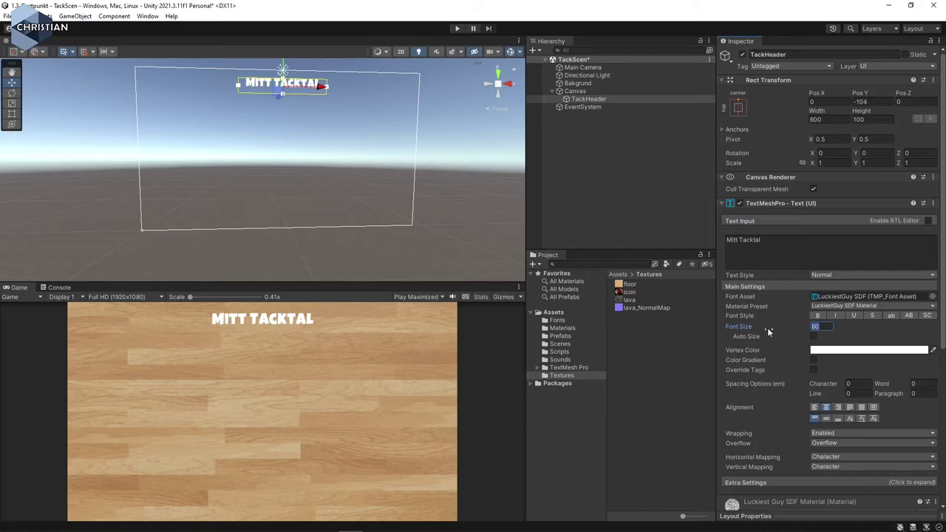
{"action": "type", "text": "90"}
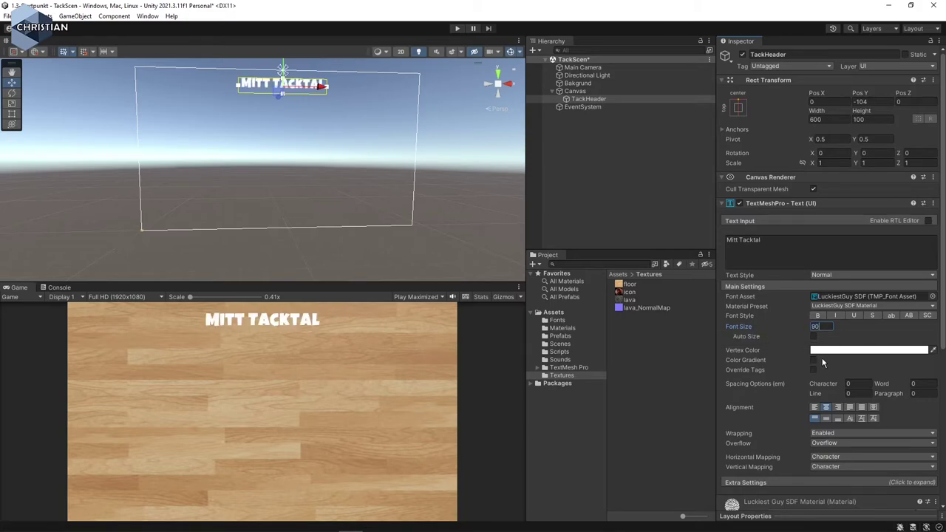
Duplicate TackHeader, rename the copy TackText, and move it down to Pos Y -387
{"action": "left_click", "coordinate": [594, 99]}
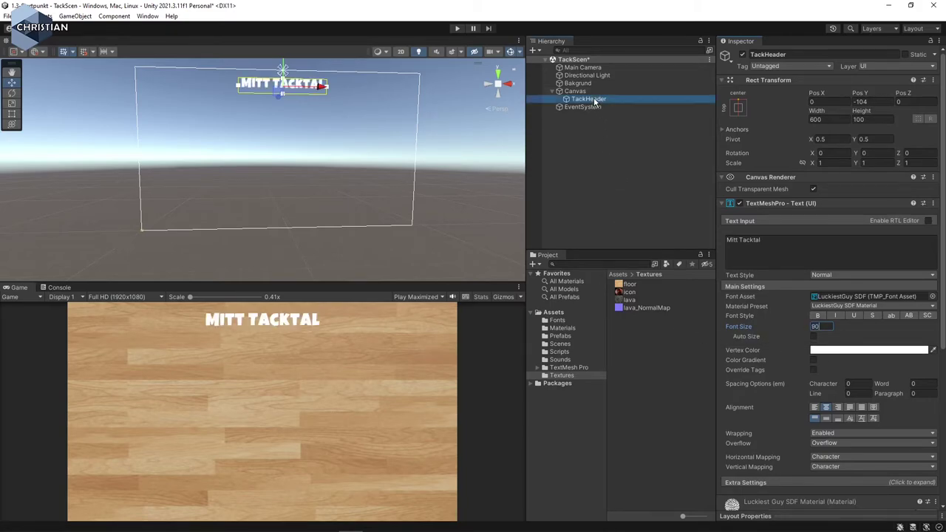
{"action": "key", "text": "ctrl+d"}
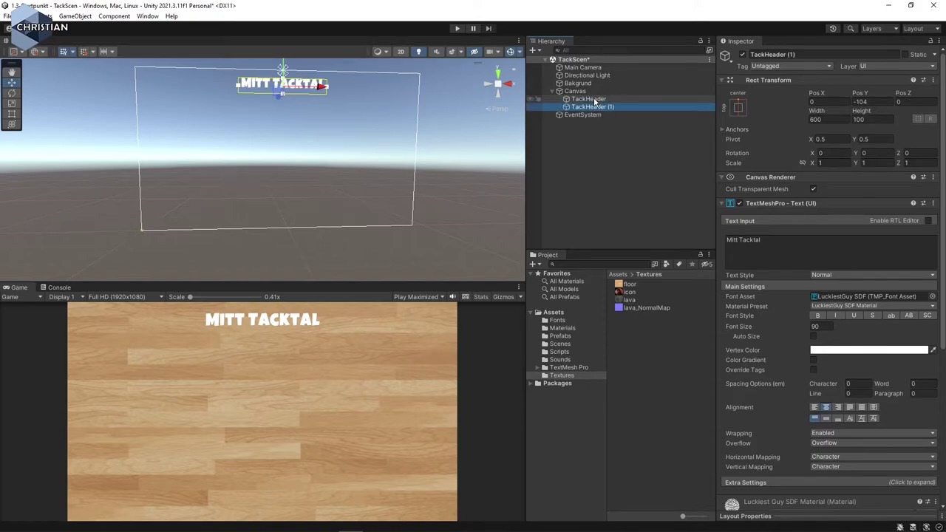
{"action": "left_click", "coordinate": [602, 108]}
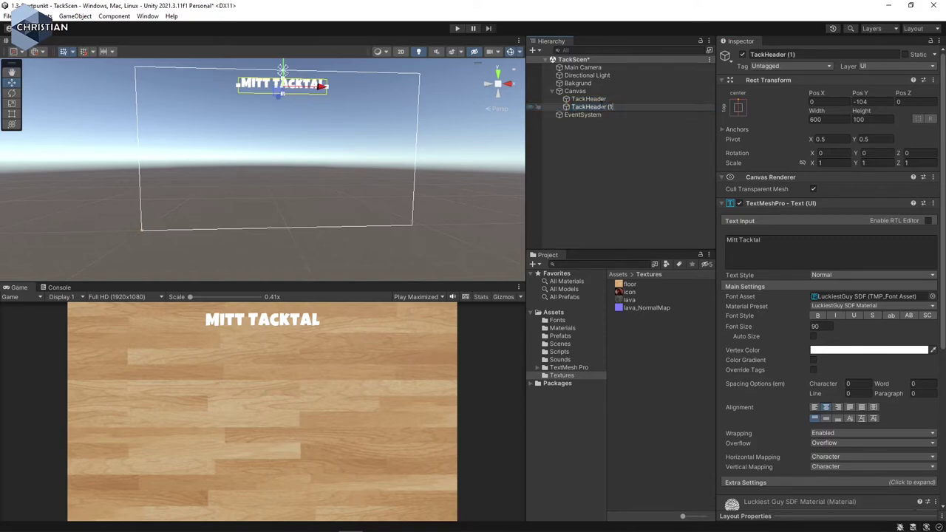
{"action": "key", "text": "BackSpace"}
{"action": "key", "text": "BackSpace"}
{"action": "key", "text": "BackSpace"}
{"action": "type", "text": "Te"}
{"action": "key", "text": "Return"}
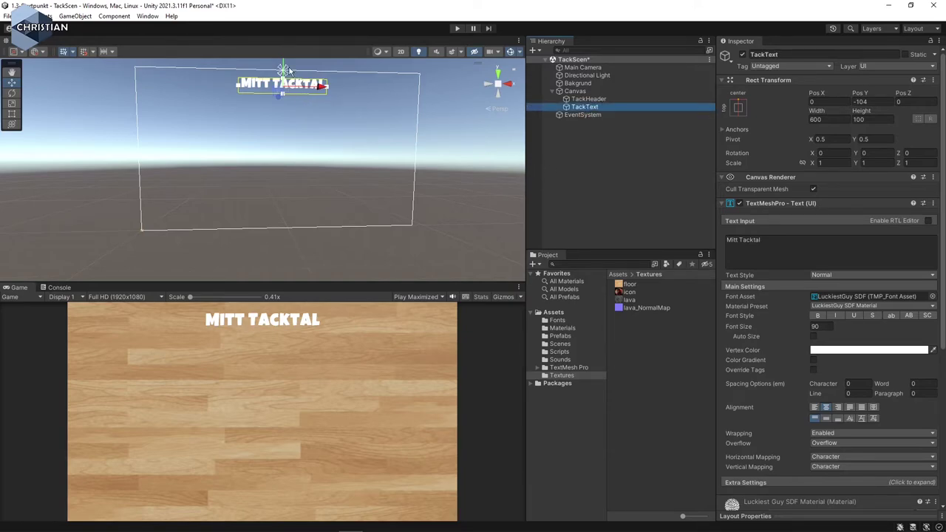
{"action": "left_click_drag", "start_coordinate": [287, 69], "coordinate": [286, 111]}
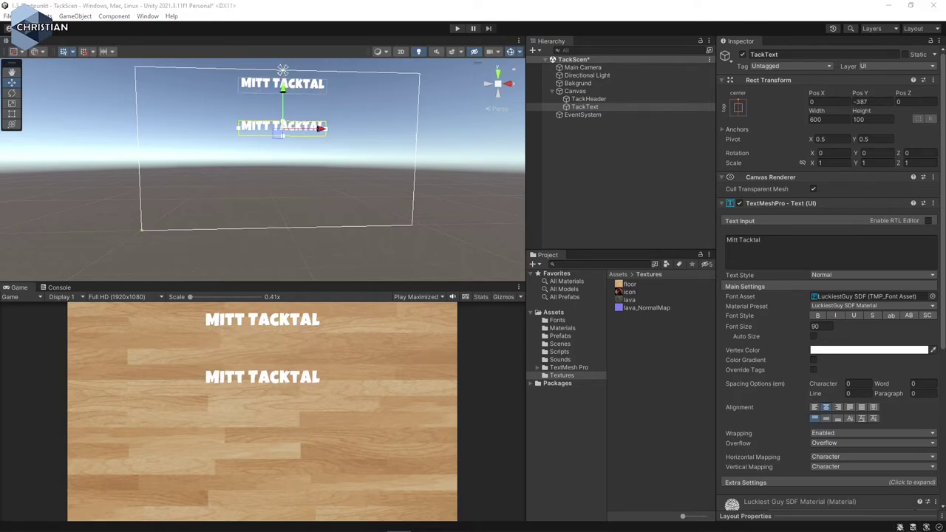
Replace 'Mitt Tacktal' in TackText with the pasted three-verse thank-you poem
{"action": "left_click", "coordinate": [796, 243]}
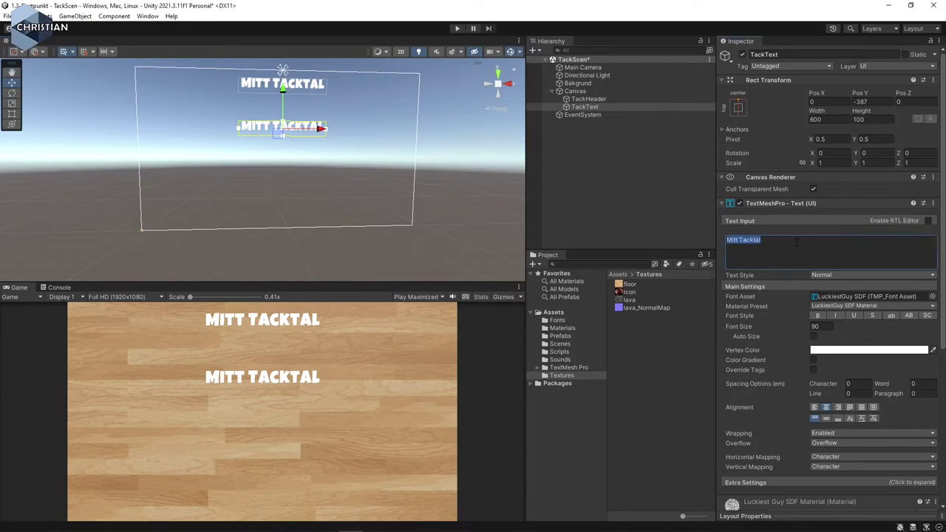
{"action": "key", "text": "ctrl+v"}
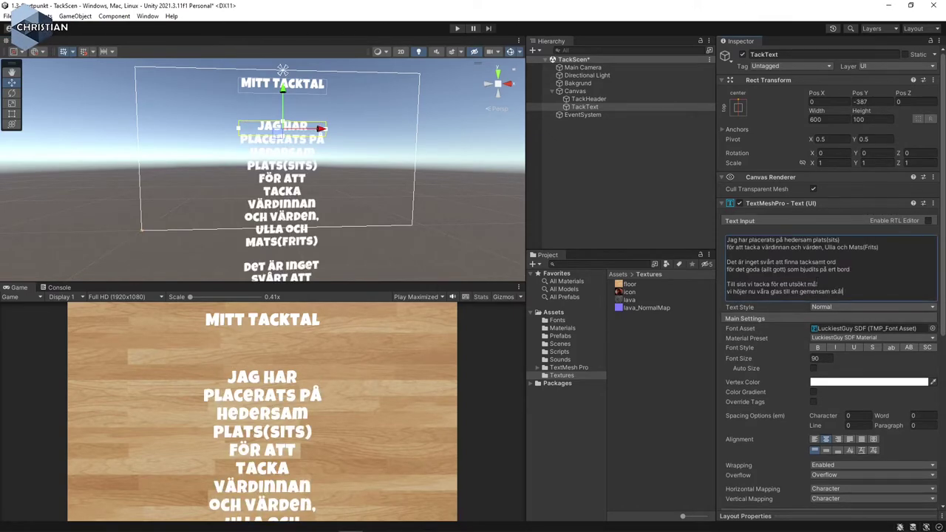
{"action": "mouse_move", "coordinate": [739, 359]}
{"action": "left_mouse_down"}
{"action": "mouse_move", "coordinate": [613, 345]}
{"action": "mouse_move", "coordinate": [940, 359]}
{"action": "mouse_move", "coordinate": [31, 357]}
{"action": "left_mouse_up"}
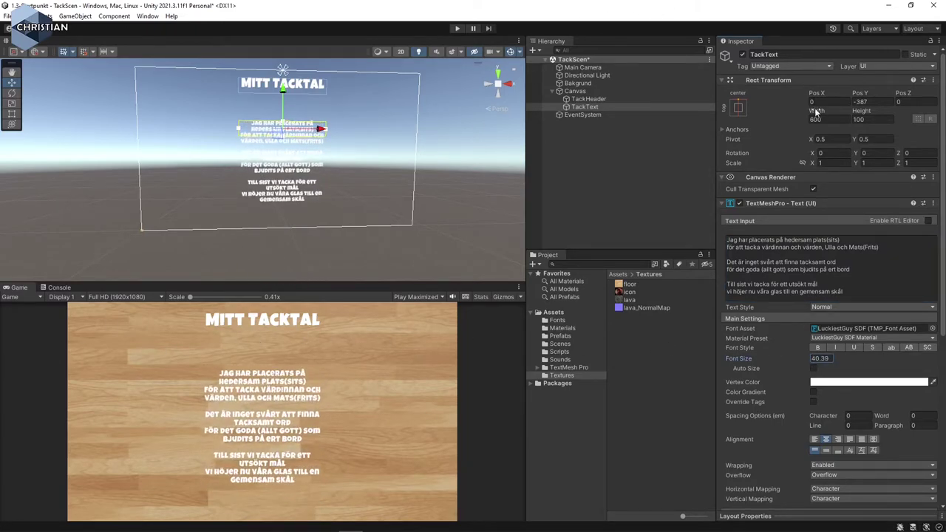
Size the TackText box to 1400×600 and move it lower beneath the heading
{"action": "left_click_drag", "start_coordinate": [816, 111], "coordinate": [896, 111]}
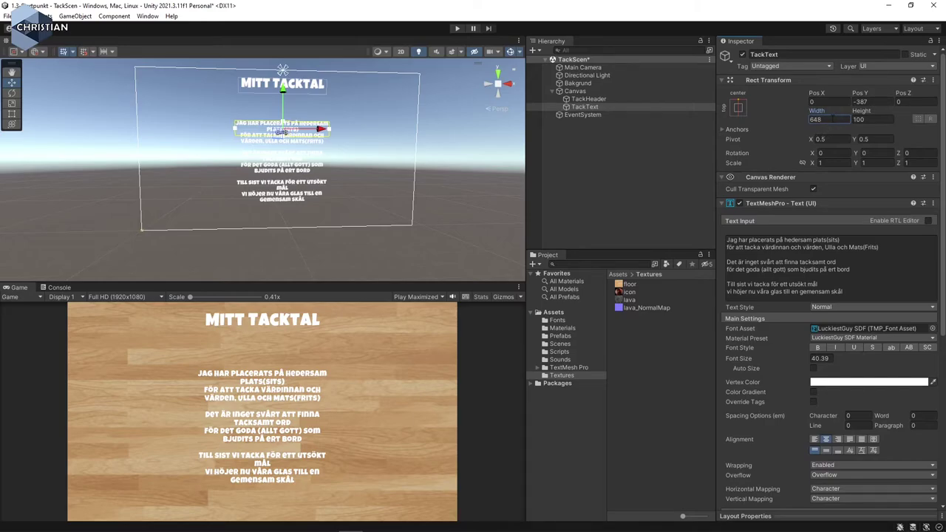
{"action": "type", "text": "1000"}
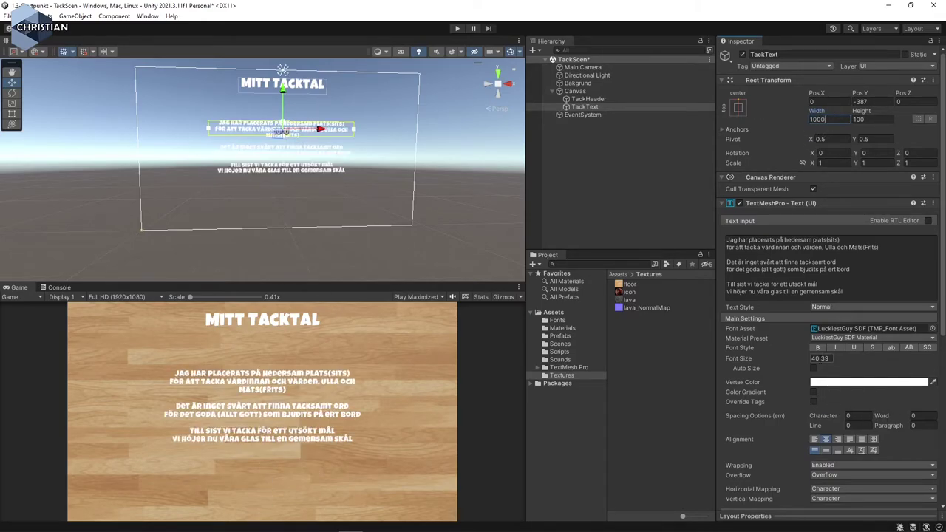
{"action": "key", "text": "Tab"}
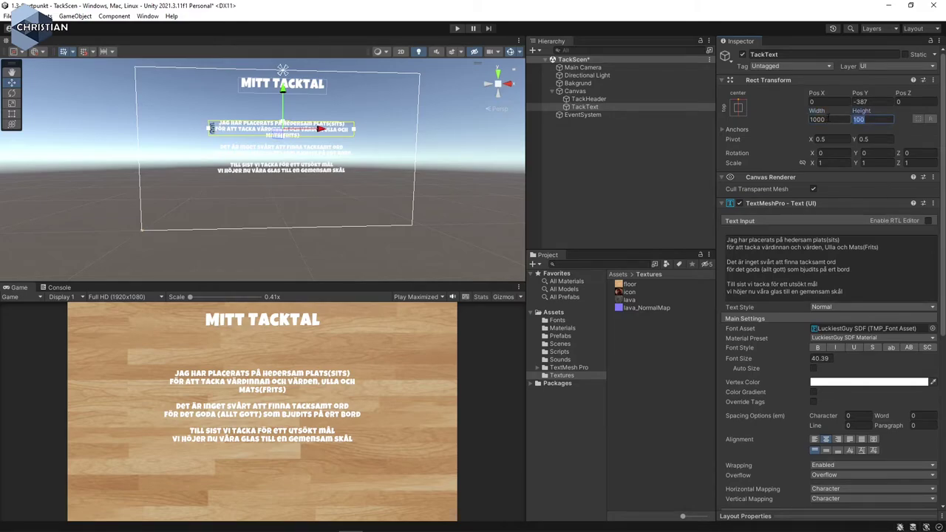
{"action": "type", "text": "600"}
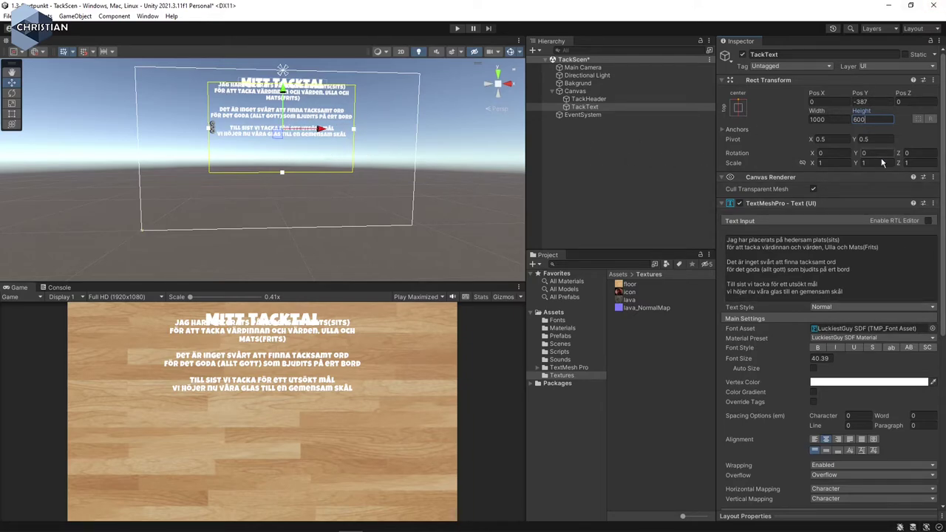
{"action": "left_click", "coordinate": [842, 119]}
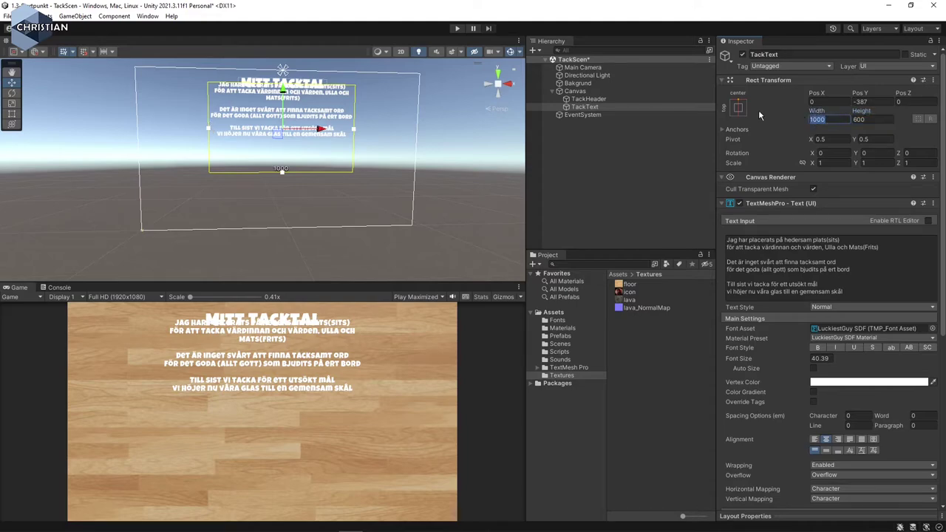
{"action": "type", "text": "14"}
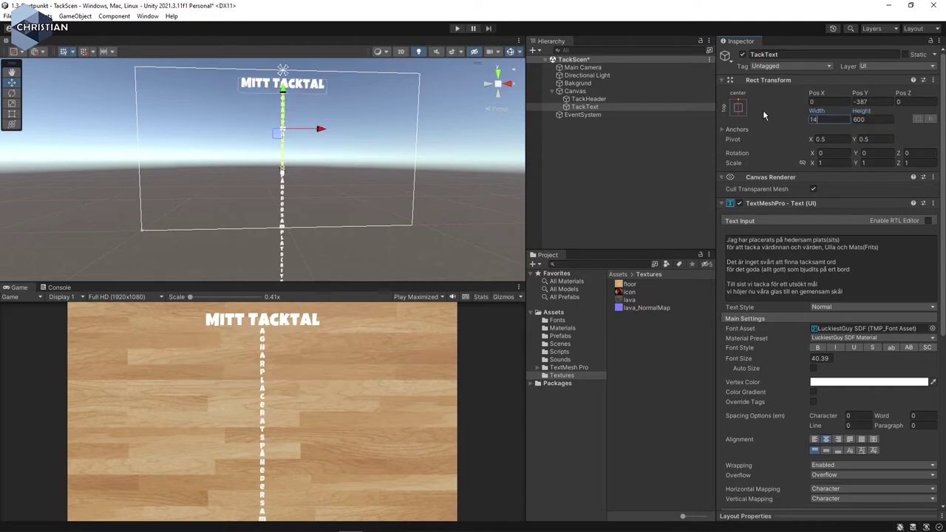
{"action": "type", "text": "00"}
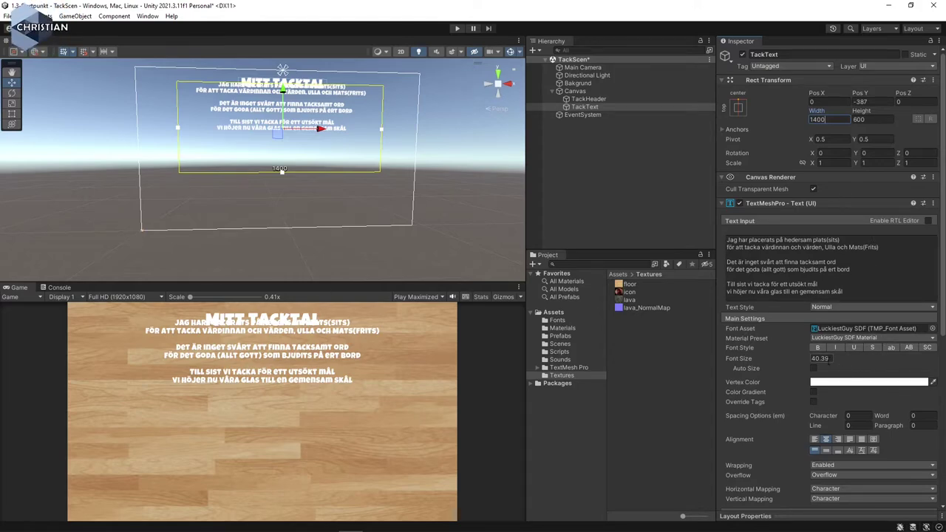
{"action": "left_click", "coordinate": [286, 88]}
{"action": "left_click_drag", "start_coordinate": [286, 88], "coordinate": [290, 109]}
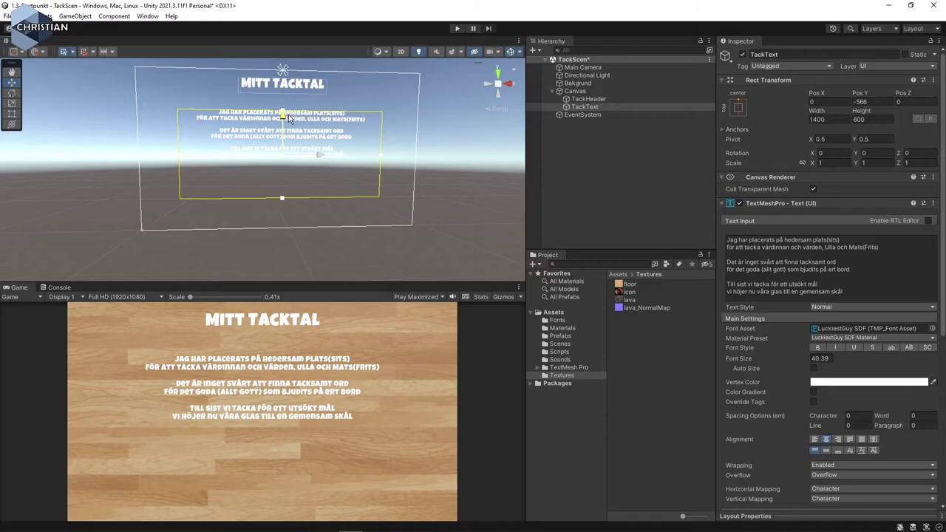
Set the poem's font size to 50 and save the TackScen scene
{"action": "left_click", "coordinate": [820, 358]}
{"action": "type", "text": "50"}
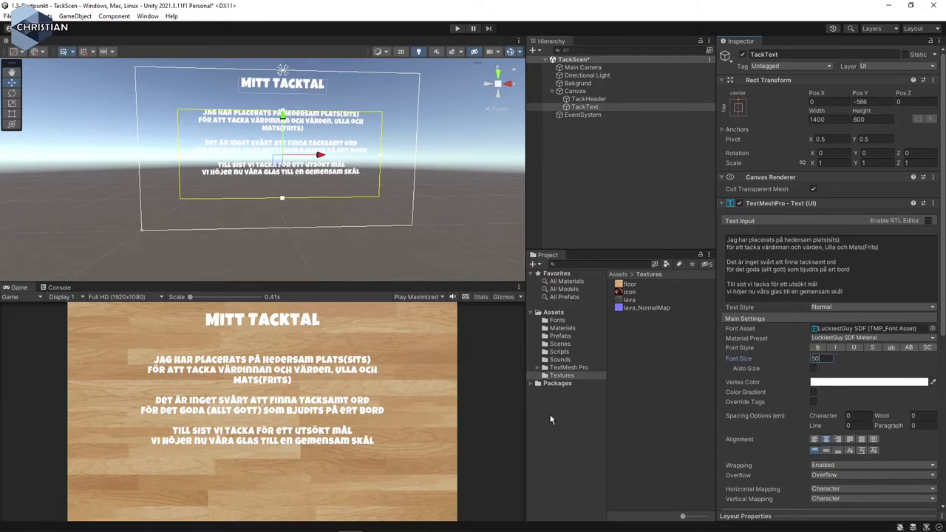
{"action": "left_click", "coordinate": [687, 417]}
{"action": "key", "text": "ctrl+s"}
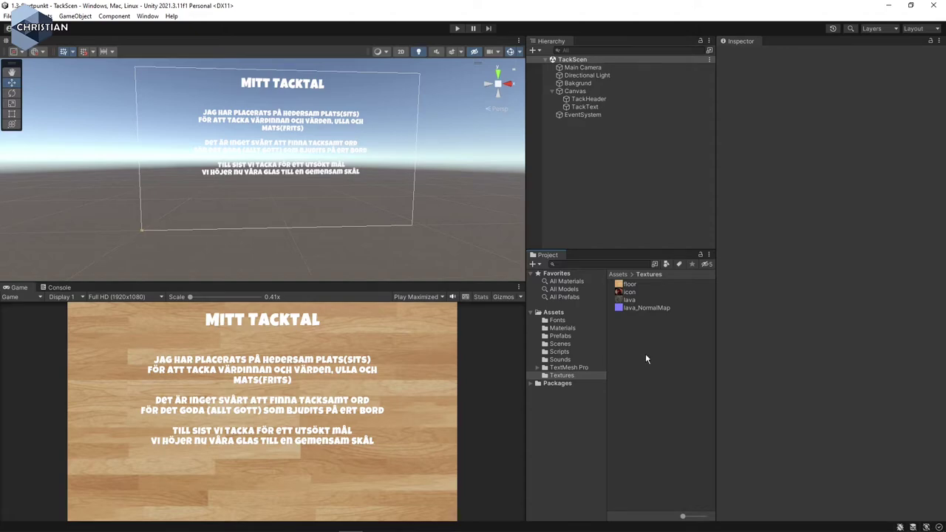
{"action": "left_click", "coordinate": [574, 60]}
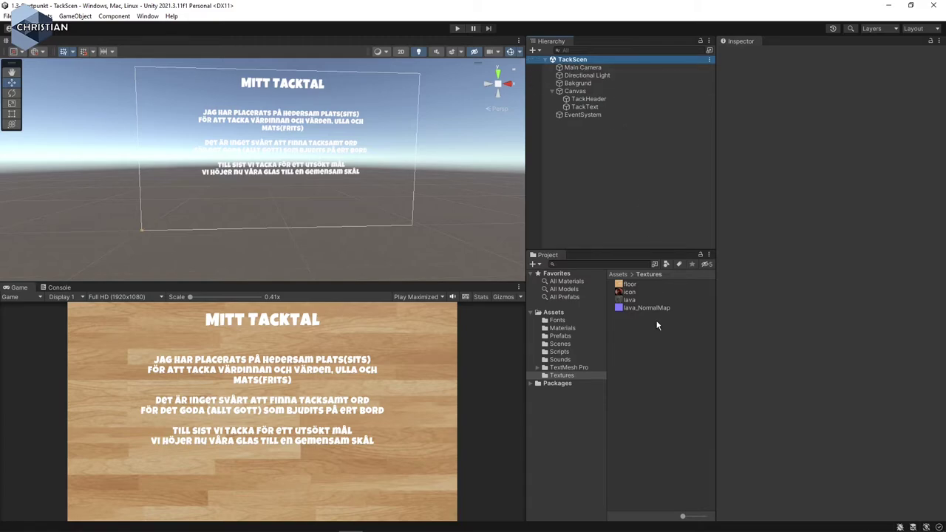
Open Scenes > RollABall, then open Scripts > PlayerController in Visual Studio
{"action": "left_click", "coordinate": [561, 345]}
{"action": "double_click", "coordinate": [636, 284]}
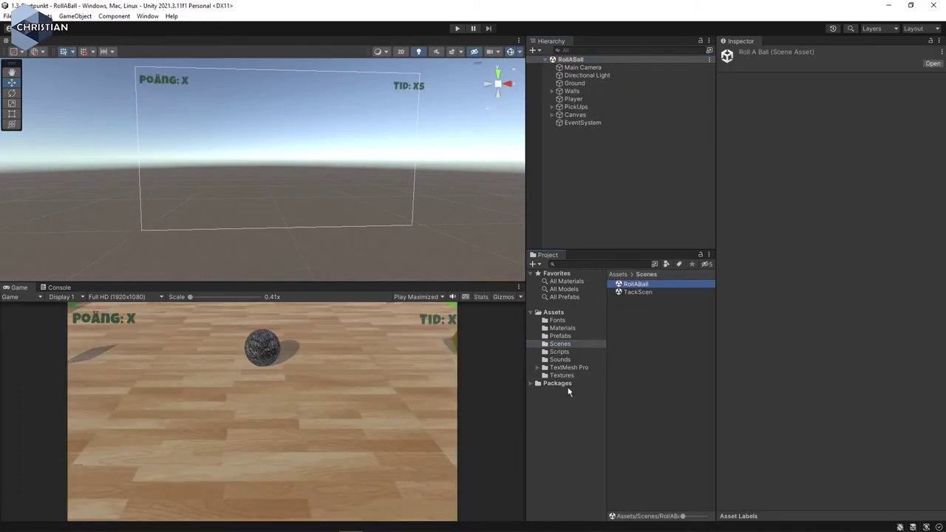
{"action": "left_click", "coordinate": [560, 352]}
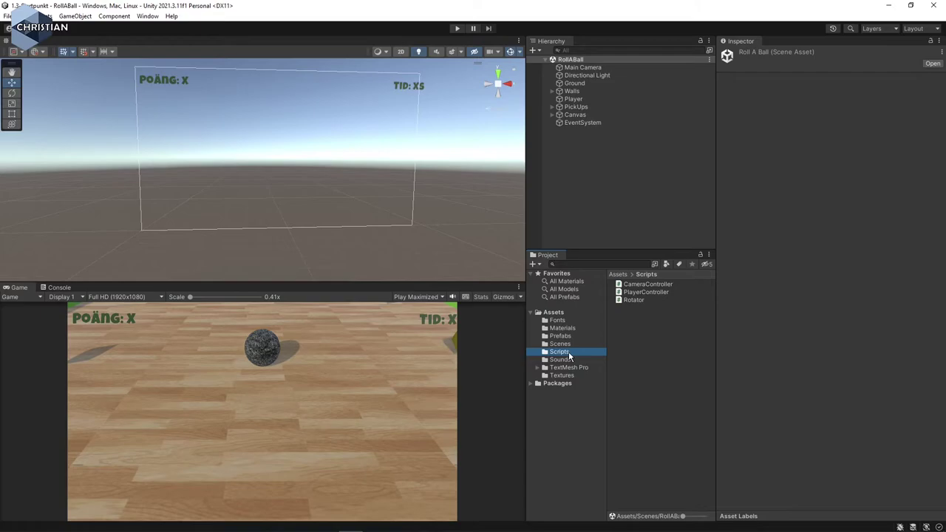
{"action": "double_click", "coordinate": [644, 292]}
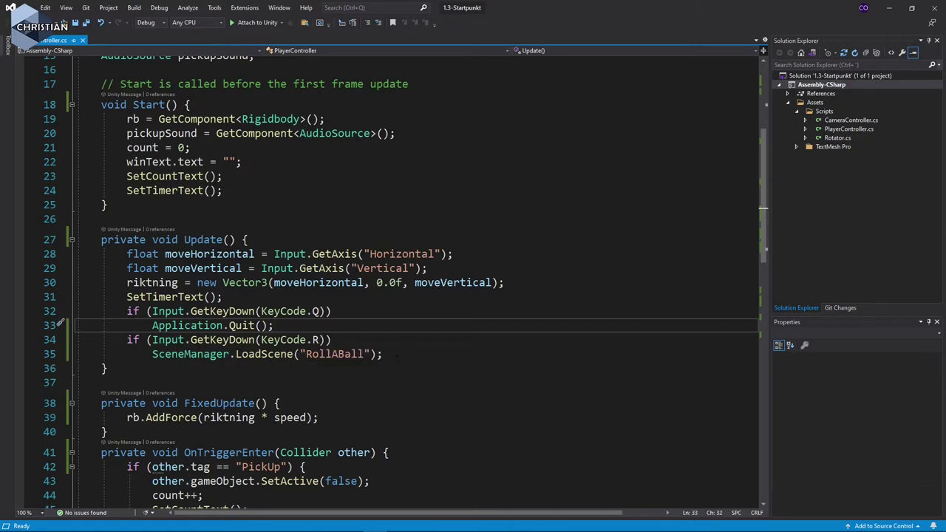
Duplicate the KeyCode.R restart block as a KeyCode.T check loading "TackScen"
{"action": "left_click_drag", "start_coordinate": [398, 357], "coordinate": [75, 340]}
{"action": "key", "text": "ctrl+c"}
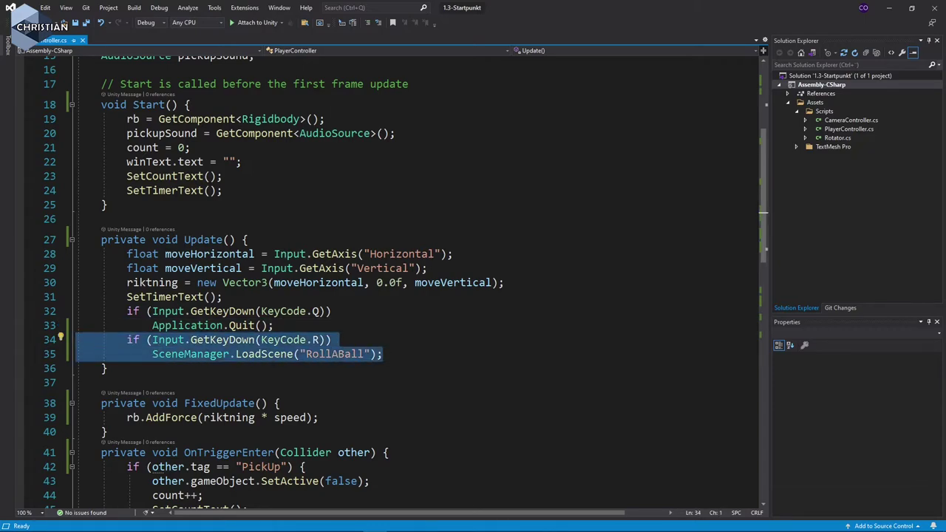
{"action": "left_click", "coordinate": [406, 353]}
{"action": "key", "text": "Return"}
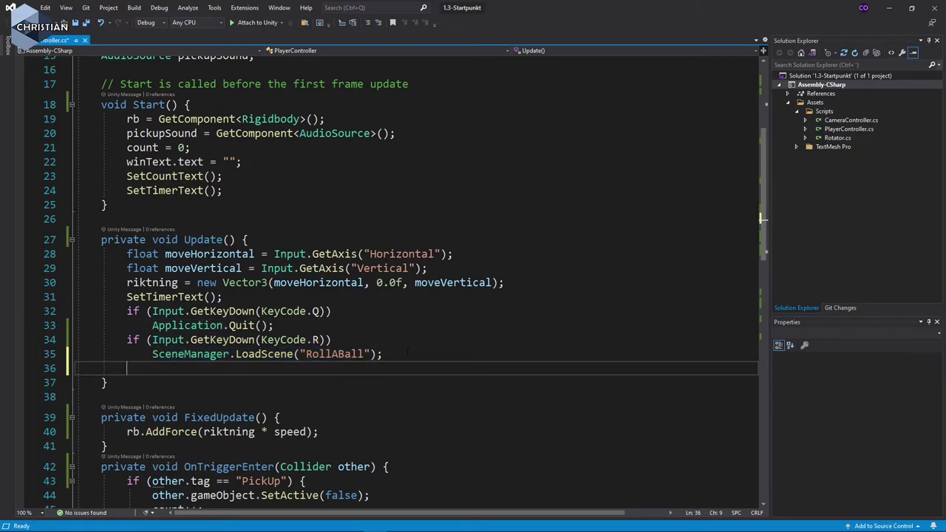
{"action": "key", "text": "ctrl+v"}
{"action": "key", "text": "Up"}
{"action": "key", "text": "Left"}
{"action": "key", "text": "Left"}
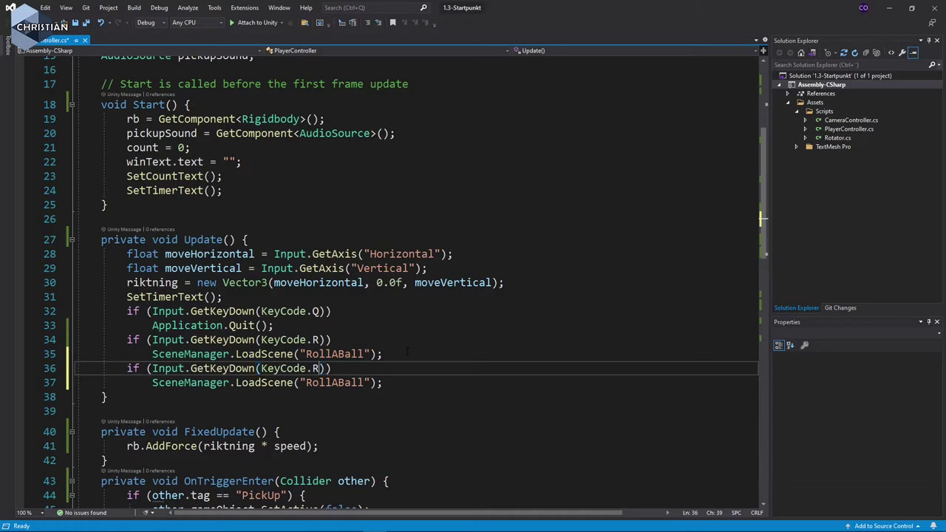
{"action": "key", "text": "BackSpace"}
{"action": "type", "text": "T"}
{"action": "key", "text": "Escape"}
{"action": "key", "text": "Down"}
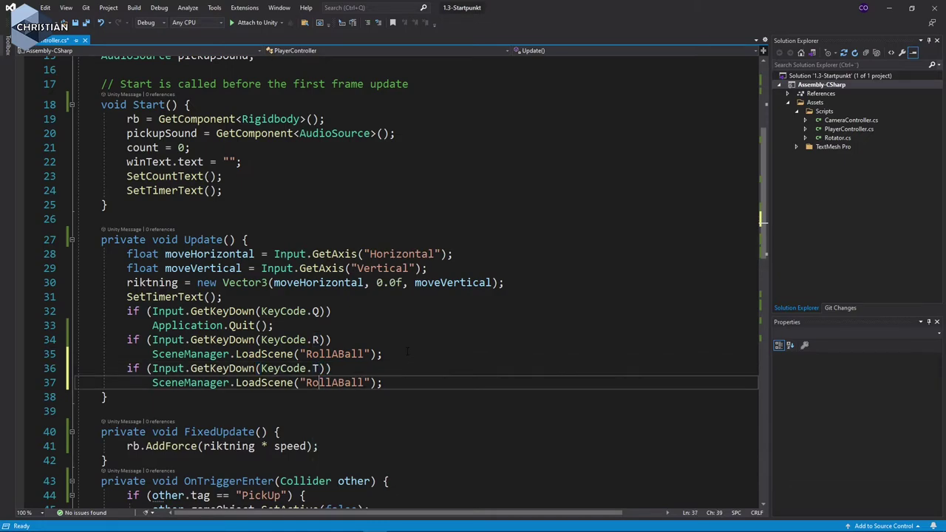
{"action": "key", "text": "Delete"}
{"action": "key", "text": "Delete"}
{"action": "key", "text": "Delete"}
{"action": "key", "text": "Delete"}
{"action": "key", "text": "Delete"}
{"action": "key", "text": "Delete"}
{"action": "key", "text": "Delete"}
{"action": "key", "text": "Delete"}
{"action": "type", "text": "TackSc"}
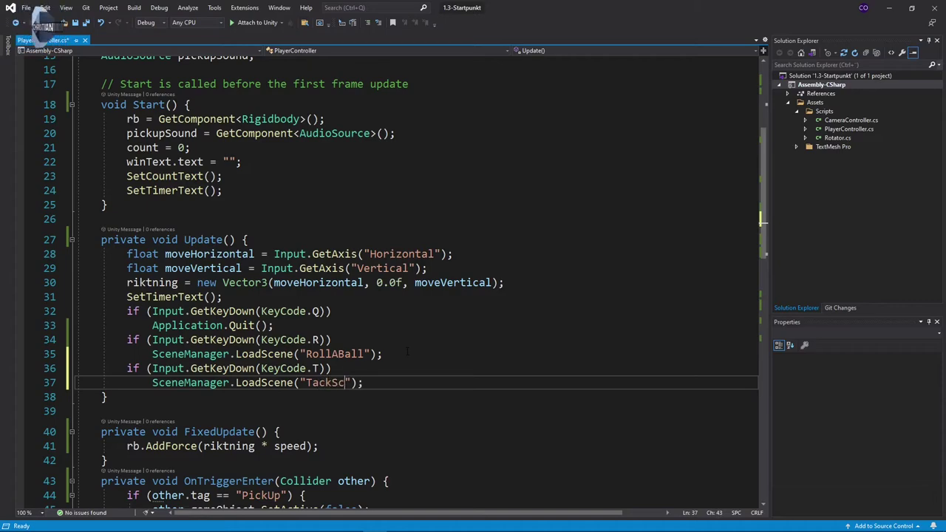
{"action": "type", "text": "en"}
Duplicate the restart message line as "Tryck 'T' för tacktalet"
{"action": "scroll", "coordinate": [405, 351], "scroll_direction": "down", "scroll_amount": 1}
{"action": "scroll", "coordinate": [406, 351], "scroll_direction": "down", "scroll_amount": 5}
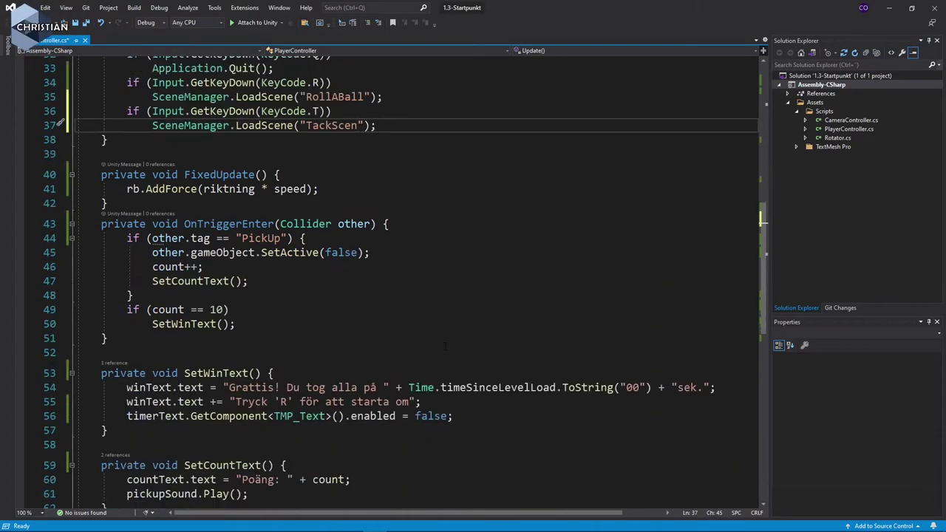
{"action": "scroll", "coordinate": [405, 351], "scroll_direction": "down", "scroll_amount": 1}
{"action": "left_click", "coordinate": [345, 359]}
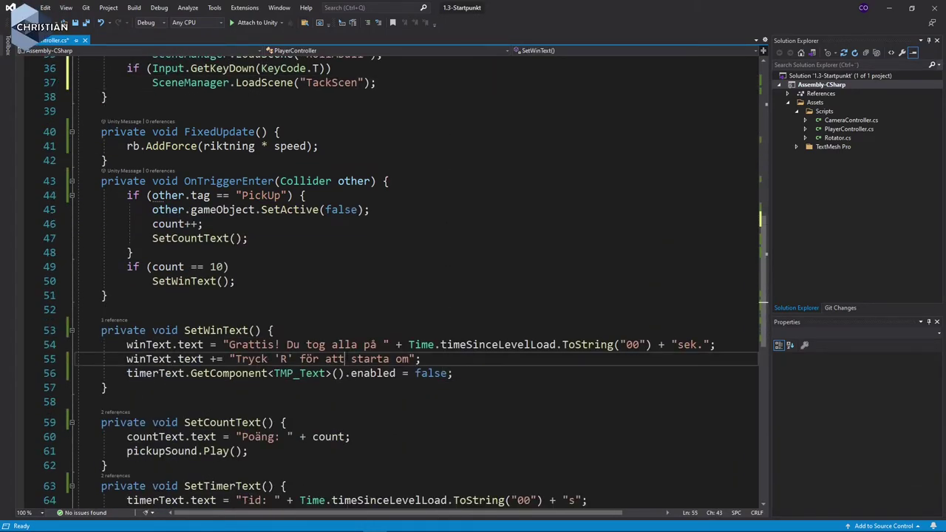
{"action": "triple_click", "coordinate": [471, 360]}
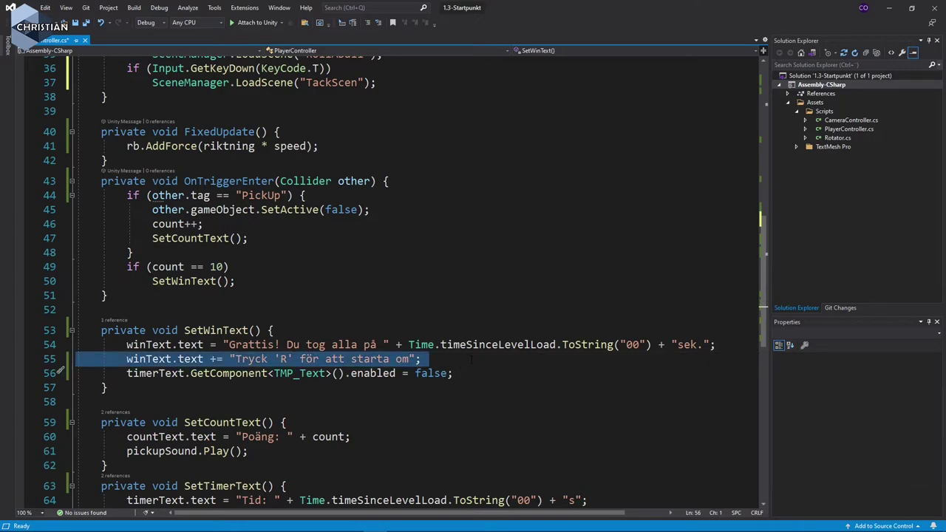
{"action": "key", "text": "ctrl+c"}
{"action": "key", "text": "Right"}
{"action": "key", "text": "ctrl+v"}
{"action": "key", "text": "Up"}
{"action": "key", "text": "Up"}
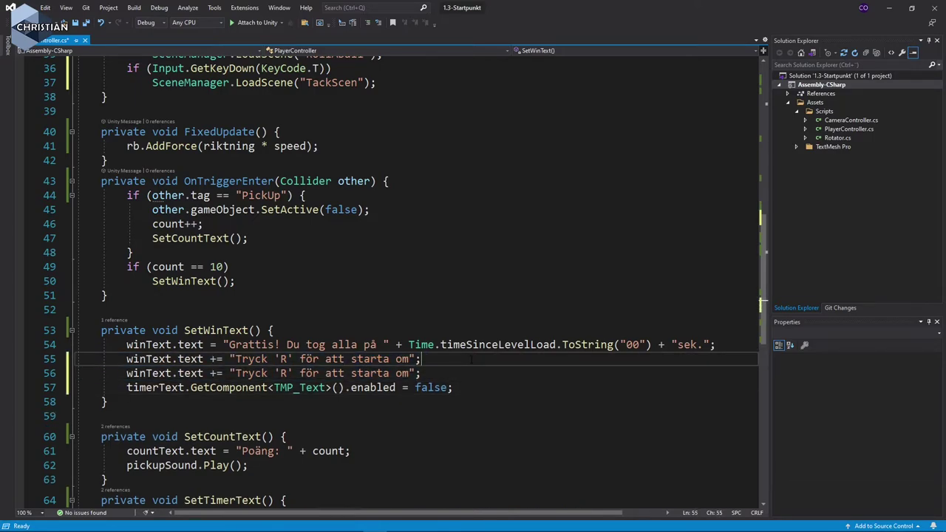
{"action": "key", "text": "ctrl+Left"}
{"action": "key", "text": "ctrl+Left"}
{"action": "key", "text": "ctrl+Left"}
{"action": "key", "text": "Down"}
{"action": "key", "text": "Delete"}
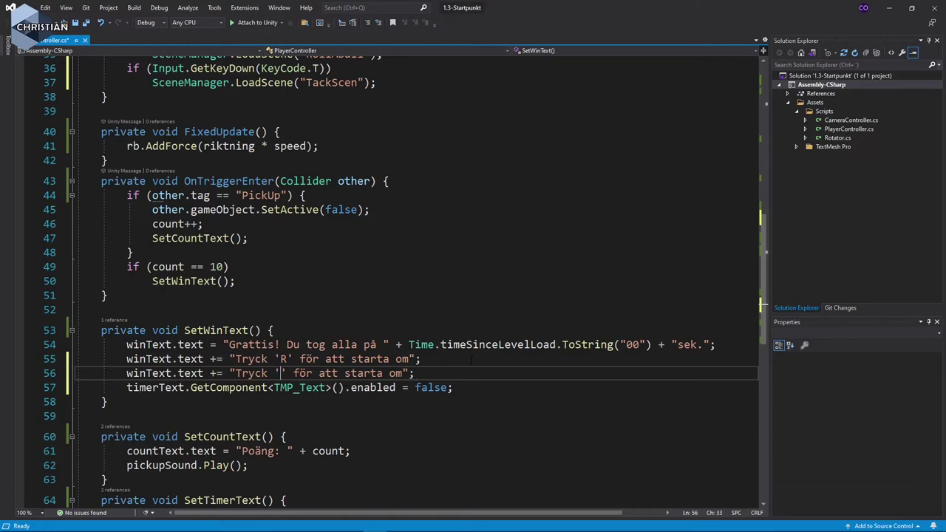
{"action": "type", "text": "T"}
{"action": "key", "text": "Right"}
{"action": "key", "text": "Right"}
{"action": "key", "text": "Right"}
{"action": "key", "text": "Right"}
{"action": "key", "text": "Right"}
{"action": "key", "text": "Right"}
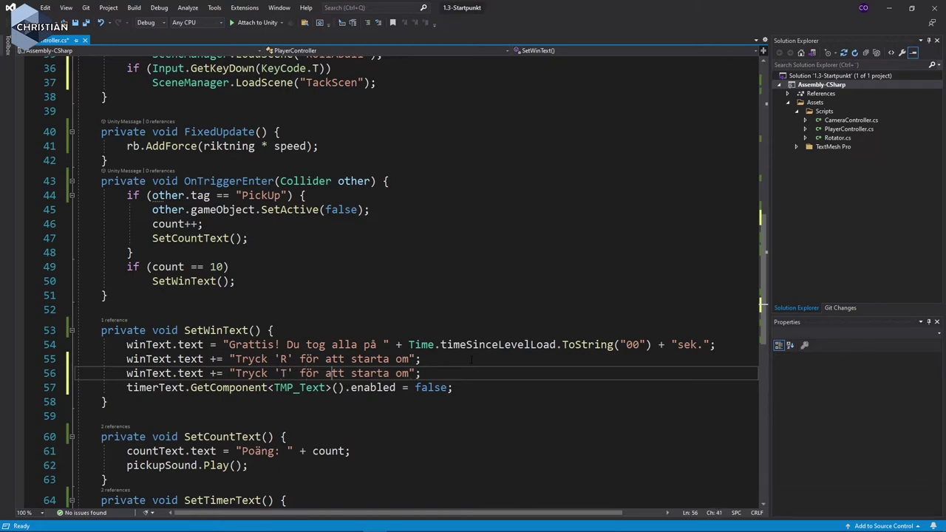
{"action": "key", "text": "ctrl+shift+Right"}
{"action": "key", "text": "ctrl+shift+Right"}
{"action": "key", "text": "ctrl+shift+Right"}
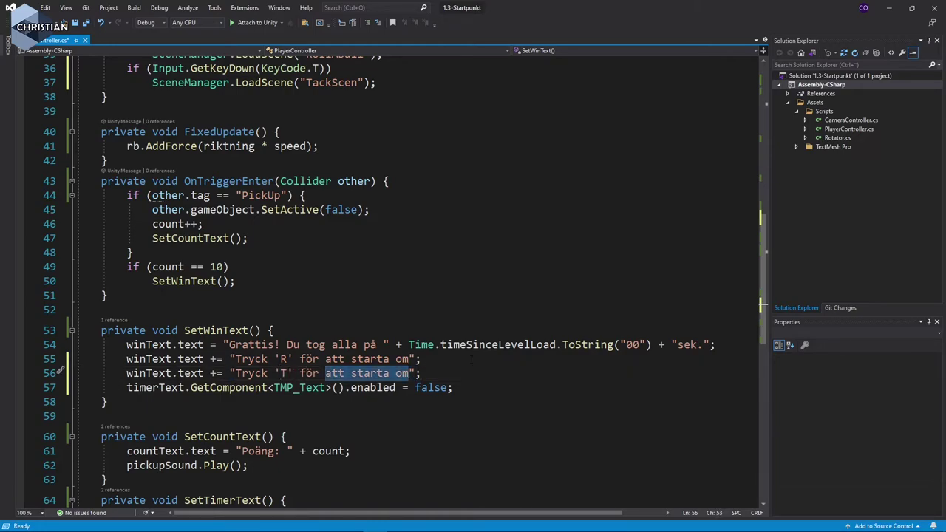
{"action": "type", "text": "tackta"}
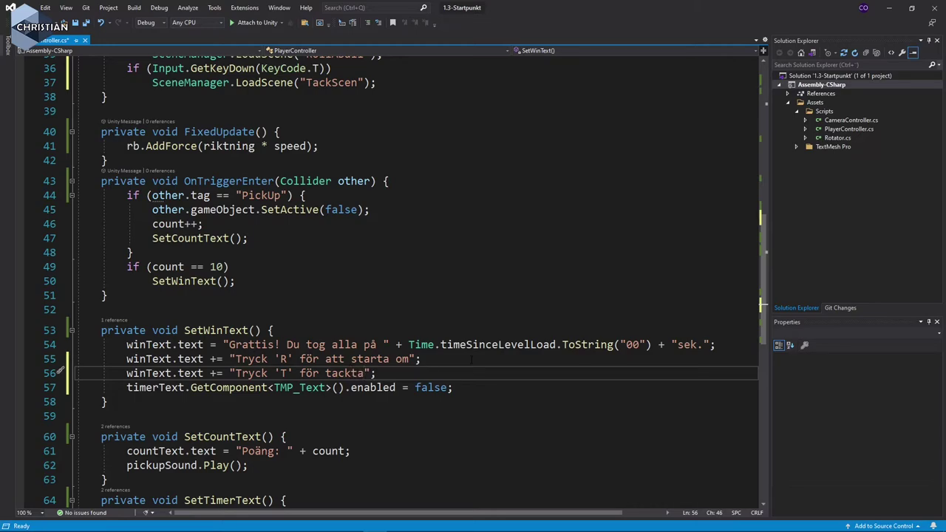
{"action": "type", "text": "let"}
{"action": "key", "text": "Left"}
Save PlayerController, verify the TackScen scene name, and return to Unity
{"action": "key", "text": "ctrl+s"}
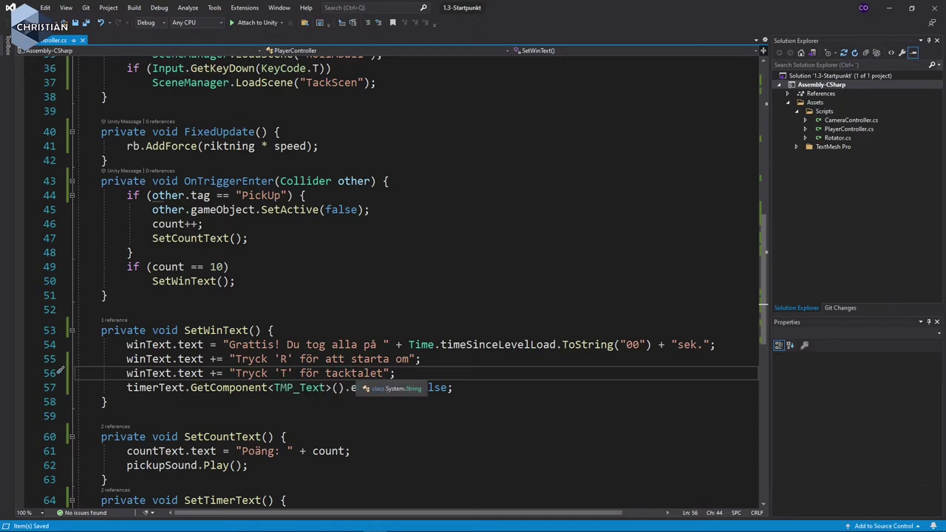
{"action": "scroll", "coordinate": [335, 351], "scroll_direction": "up", "scroll_amount": 3}
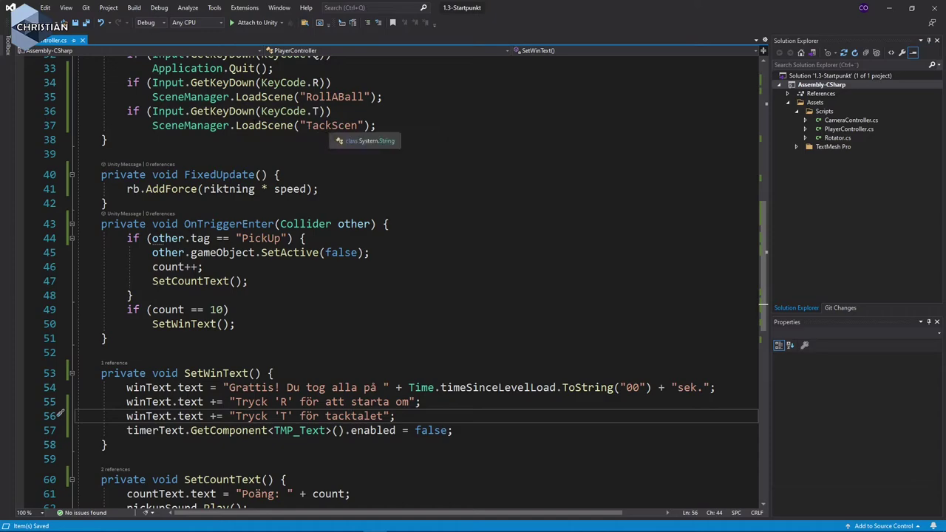
{"action": "double_click", "coordinate": [331, 125]}
{"action": "key", "text": "Down"}
{"action": "key", "text": "Down"}
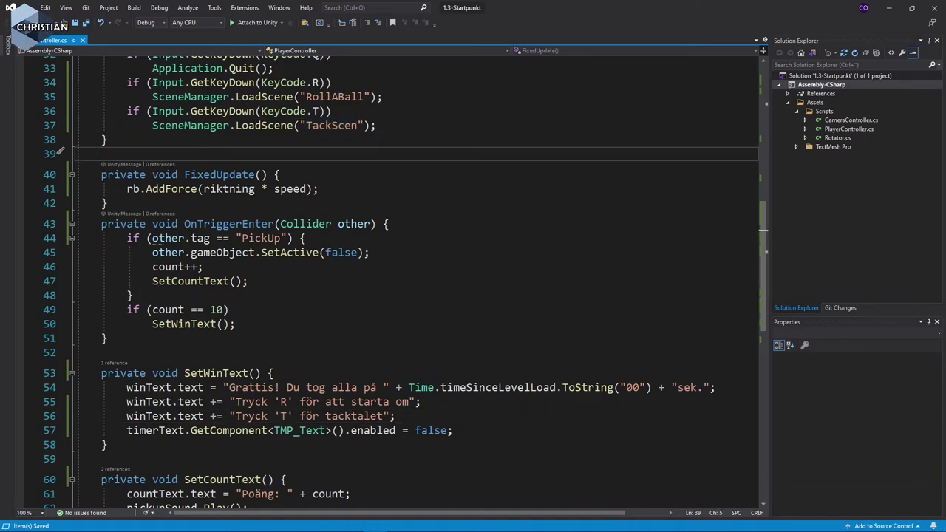
{"action": "key", "text": "alt+Tab"}
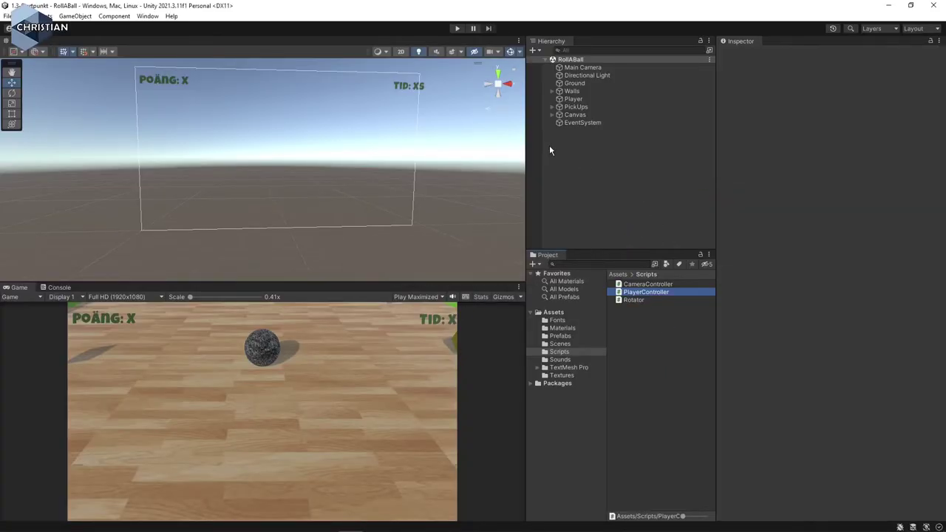
Open TackScen and add a new Tillbaka script component to the Bakgrund background
{"action": "left_click", "coordinate": [562, 344]}
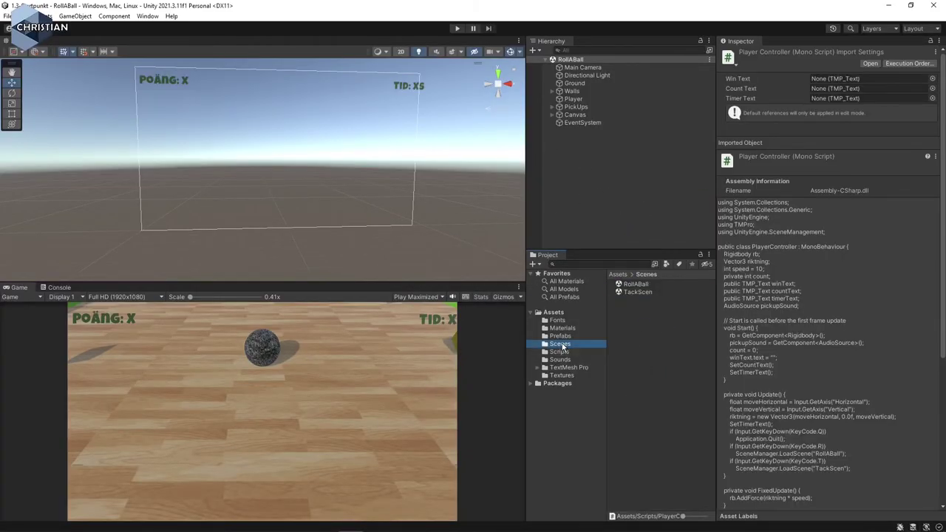
{"action": "double_click", "coordinate": [637, 292]}
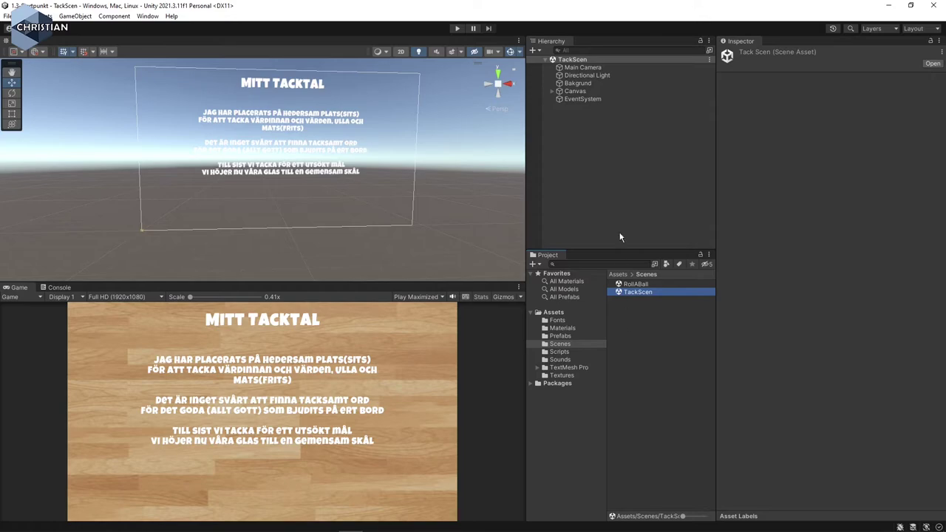
{"action": "left_click", "coordinate": [579, 84]}
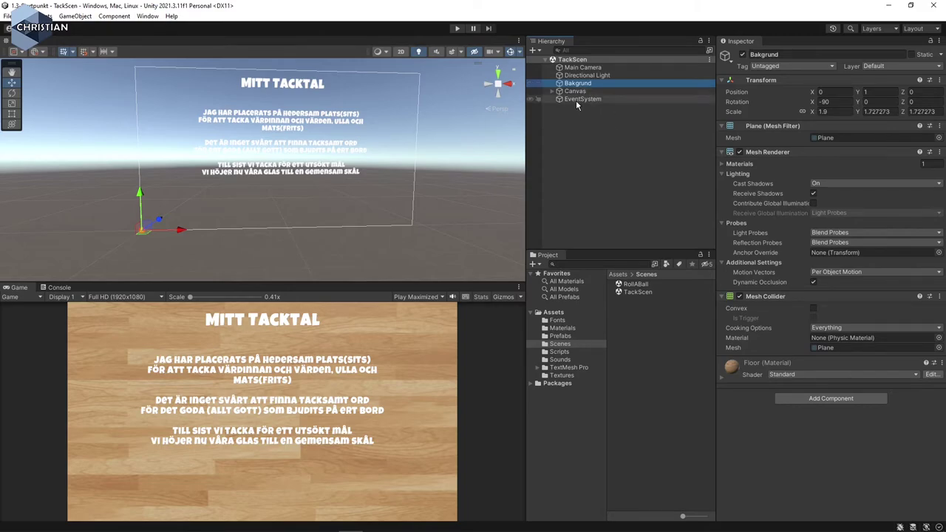
{"action": "left_click", "coordinate": [833, 404]}
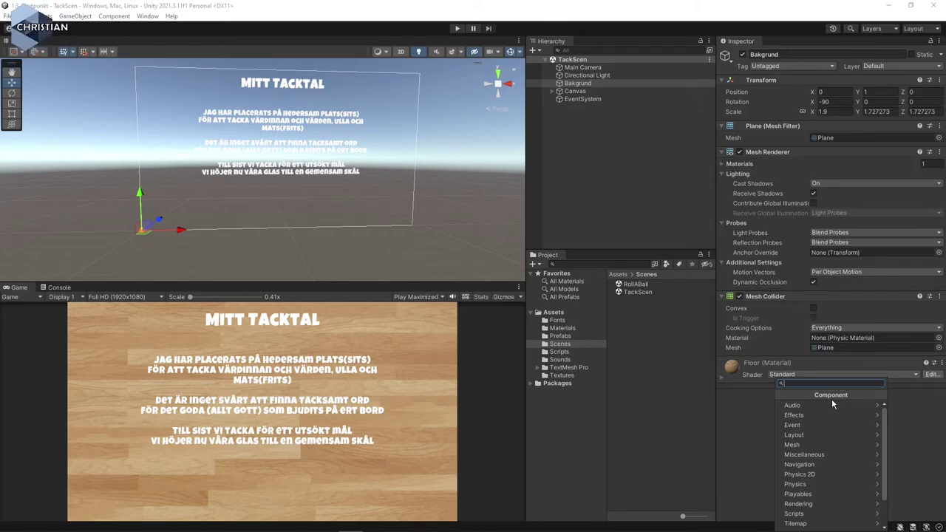
{"action": "type", "text": "T"}
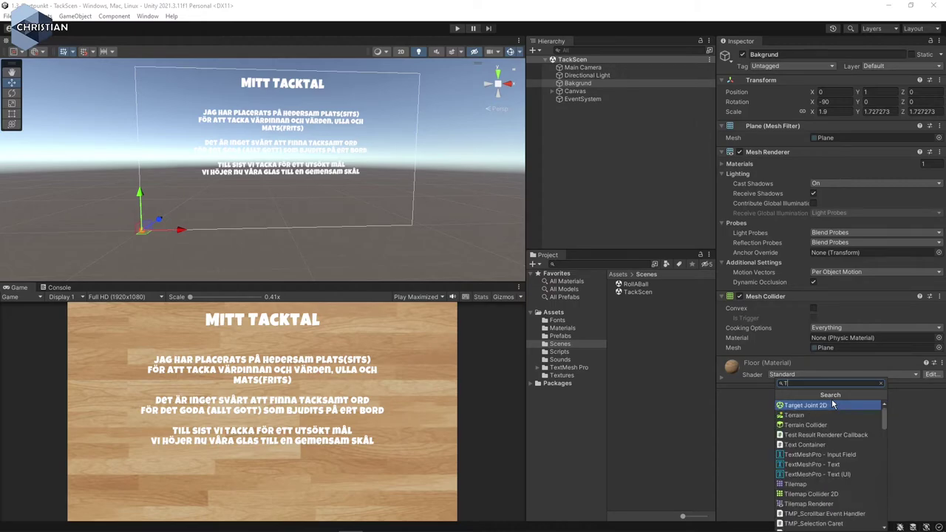
{"action": "type", "text": "illbaka"}
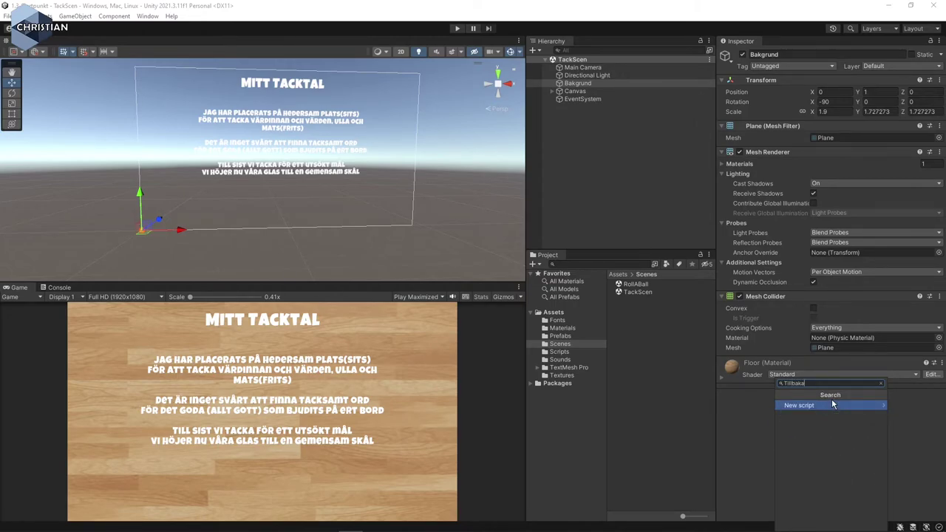
{"action": "key", "text": "Return"}
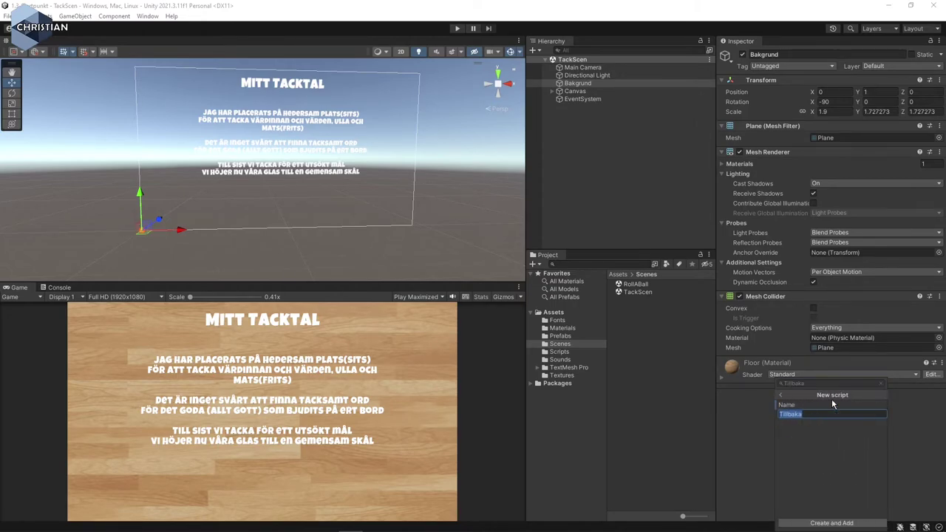
{"action": "key", "text": "Return"}
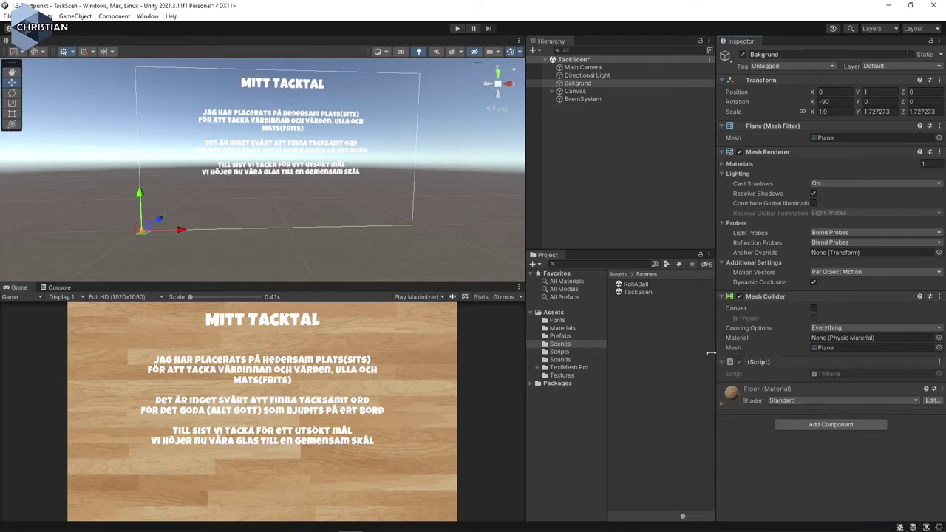
Move the Tillbaka script from Assets into the Scripts folder
{"action": "left_click", "coordinate": [556, 312]}
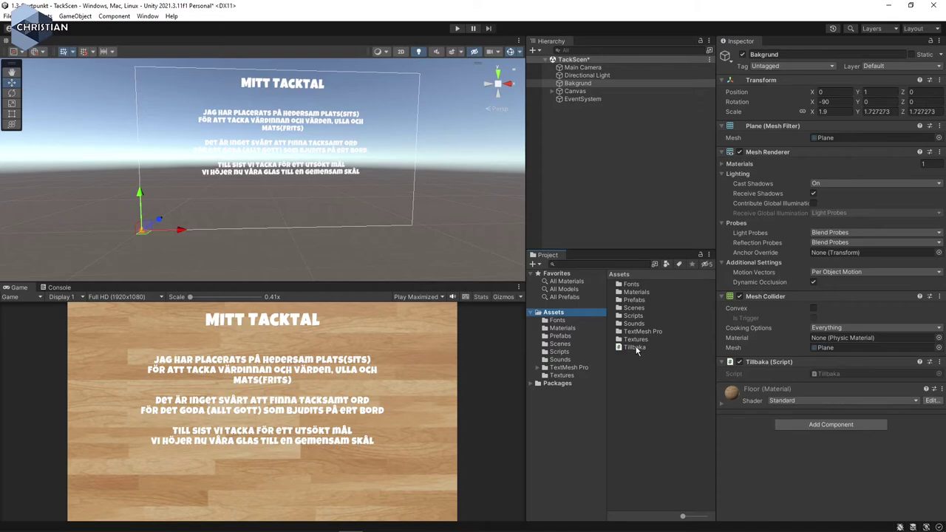
{"action": "left_click_drag", "start_coordinate": [634, 349], "coordinate": [637, 317]}
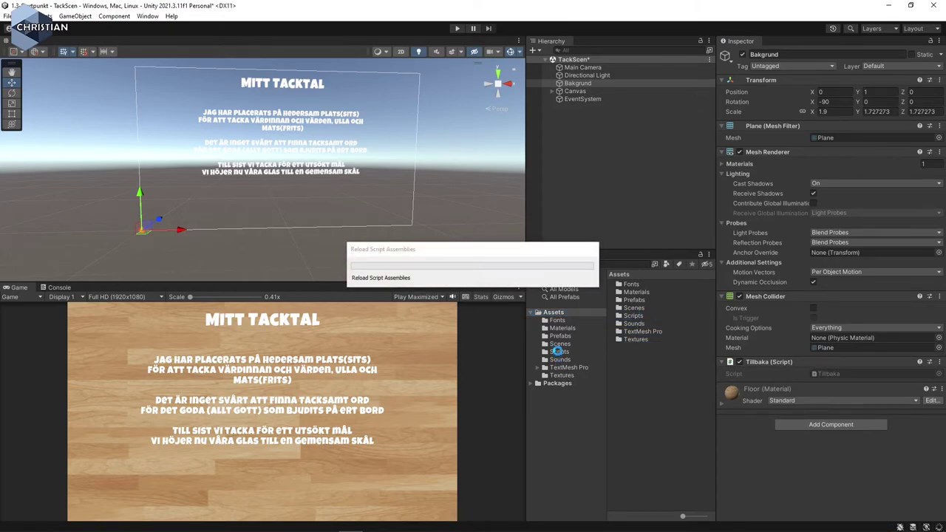
{"action": "left_click", "coordinate": [560, 352]}
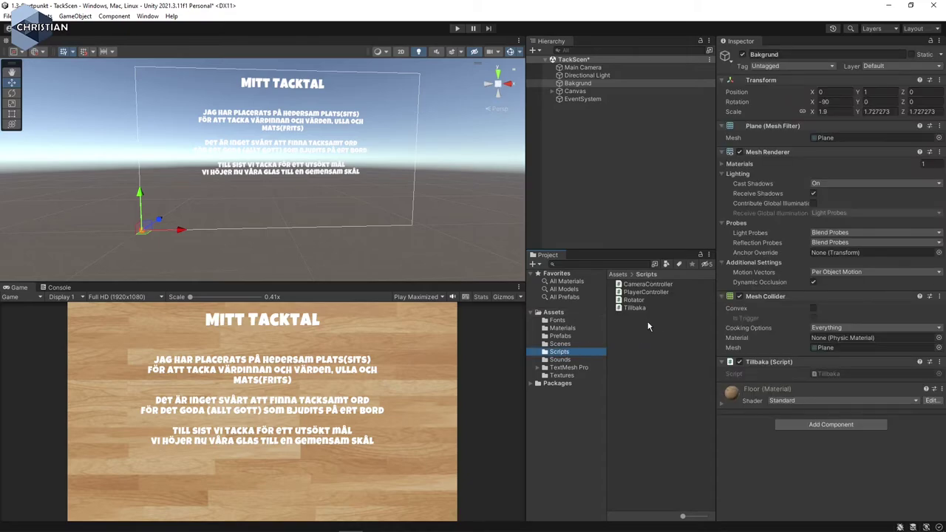
Open Tillbaka in Visual Studio and delete its Start method and comment
{"action": "double_click", "coordinate": [634, 308]}
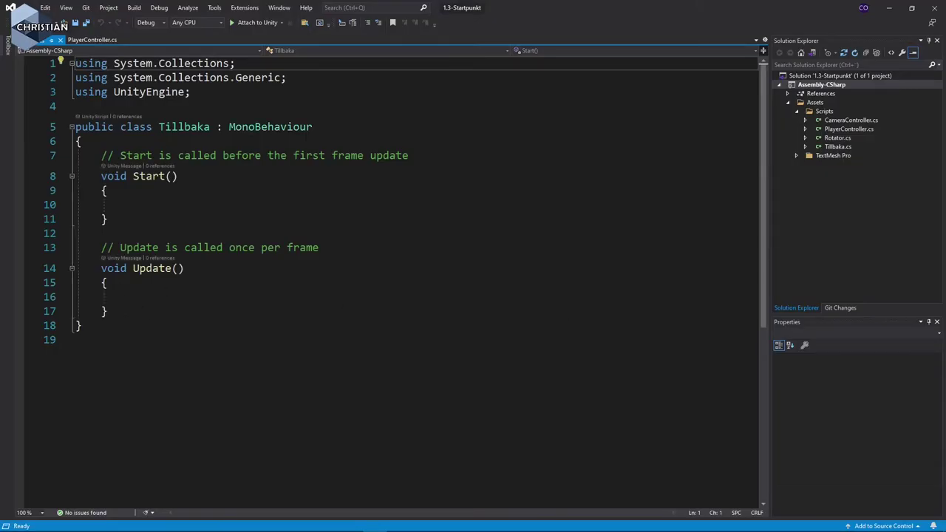
{"action": "left_click_drag", "start_coordinate": [81, 232], "coordinate": [22, 159]}
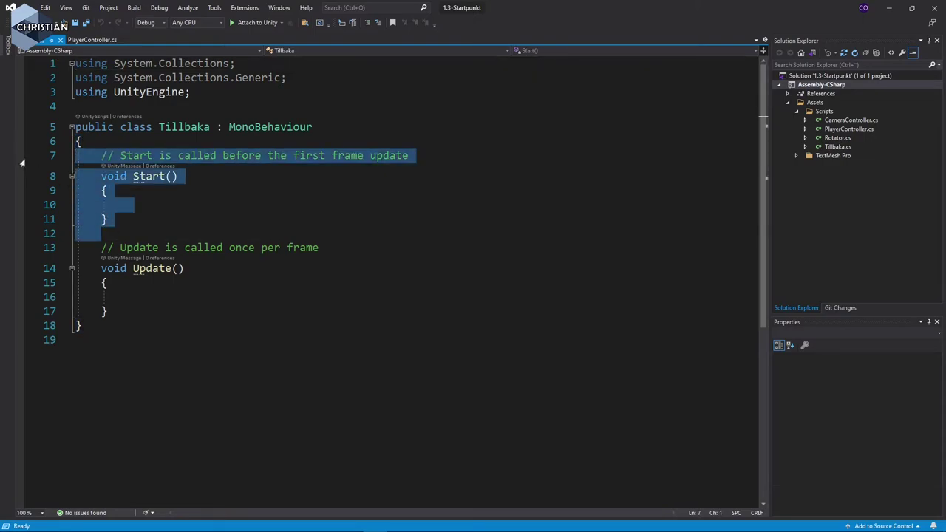
{"action": "key", "text": "Delete"}
{"action": "key", "text": "BackSpace"}
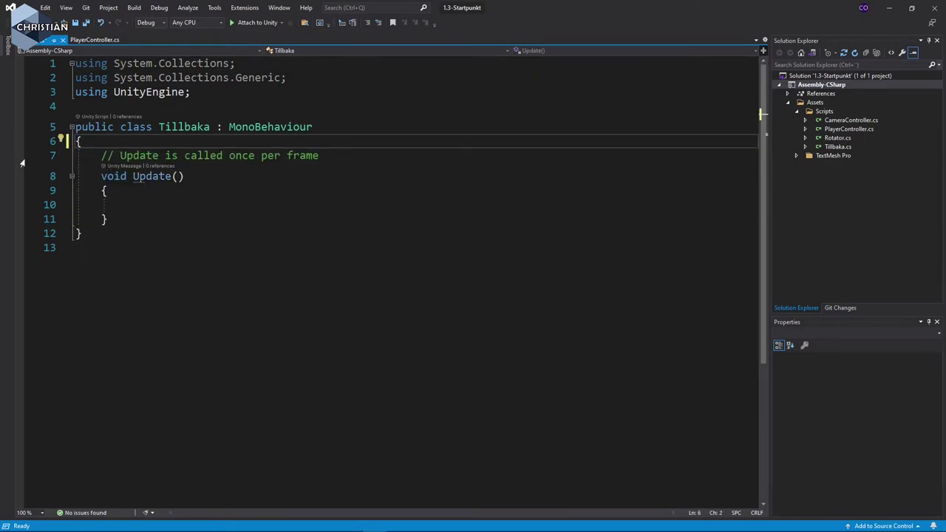
Write if (Input.GetKeyDown(KeyCode.Escape)) inside Update with an empty body line
{"action": "key", "text": "Down"}
{"action": "key", "text": "Down"}
{"action": "key", "text": "Down"}
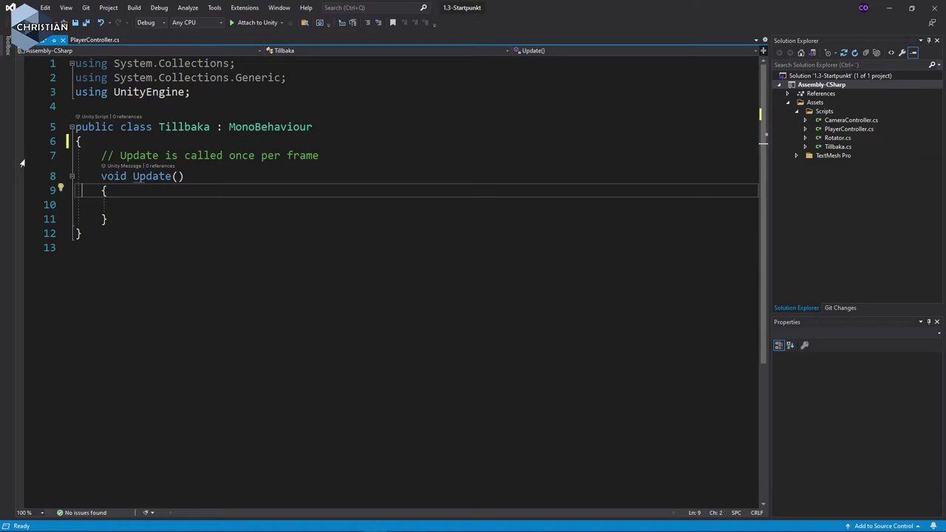
{"action": "key", "text": "Down"}
{"action": "key", "text": "Tab"}
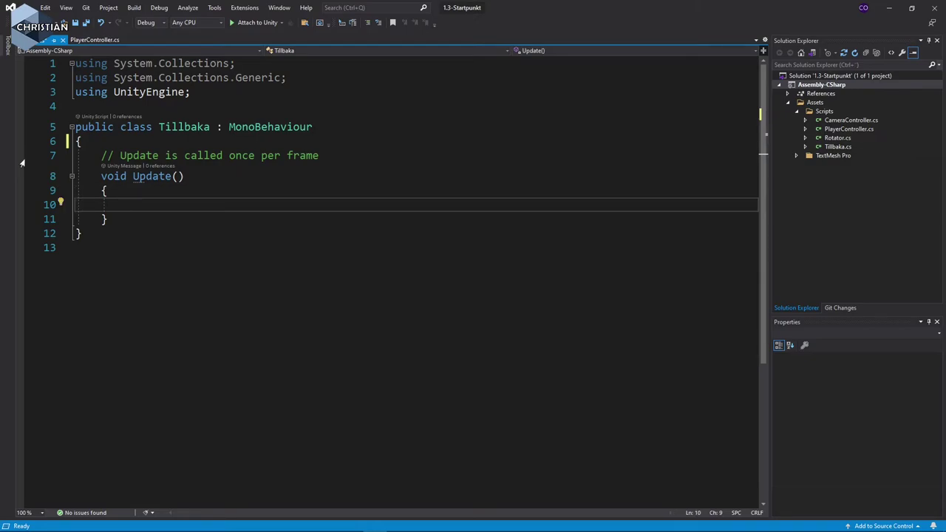
{"action": "type", "text": "if"}
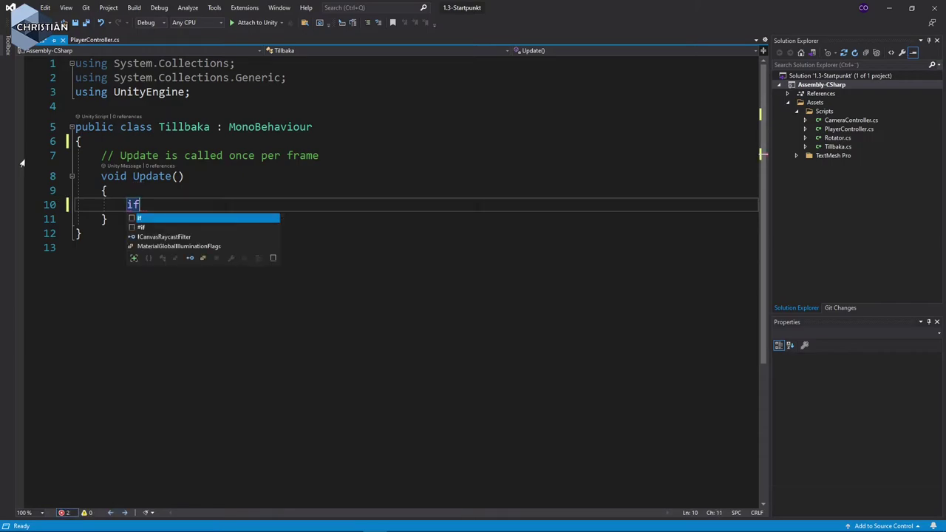
{"action": "key", "text": "Escape"}
{"action": "type", "text": "(i"}
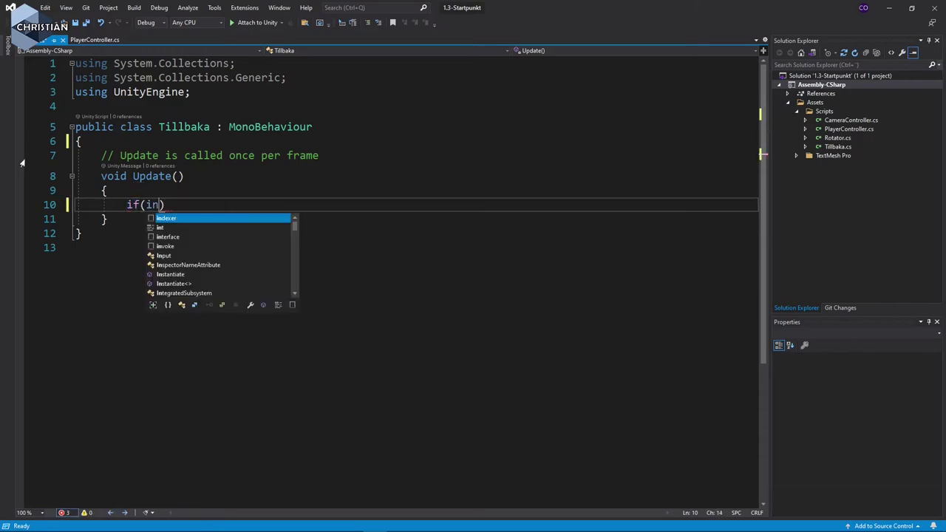
{"action": "type", "text": "np"}
{"action": "key", "text": "Tab"}
{"action": "type", "text": "."}
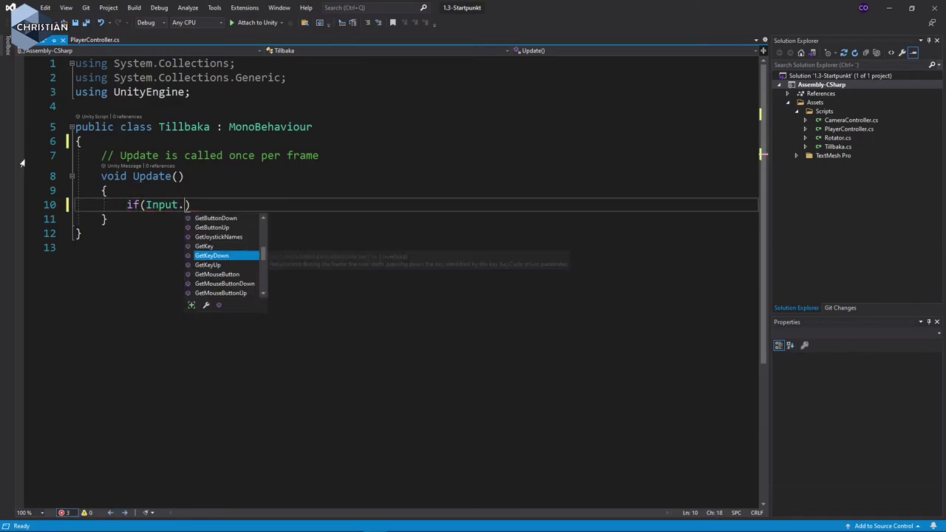
{"action": "type", "text": "getke"}
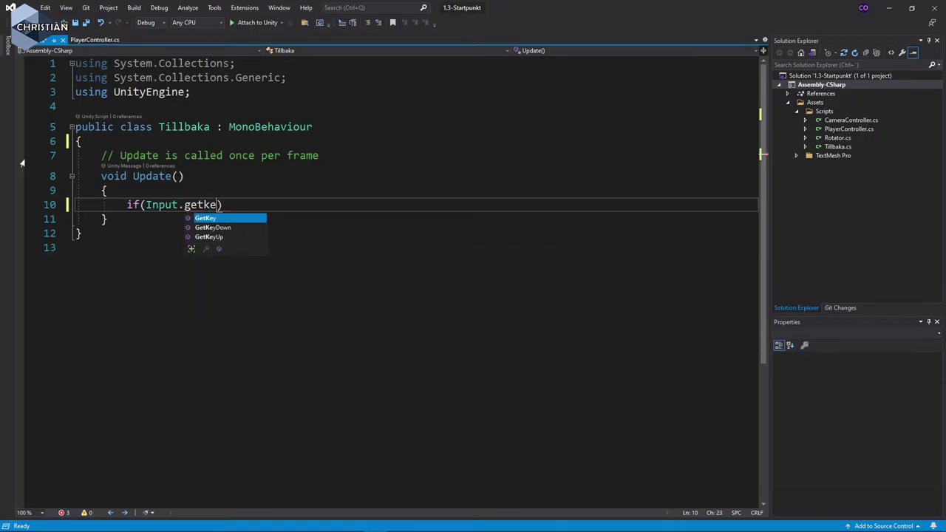
{"action": "type", "text": "yd"}
{"action": "key", "text": "Tab"}
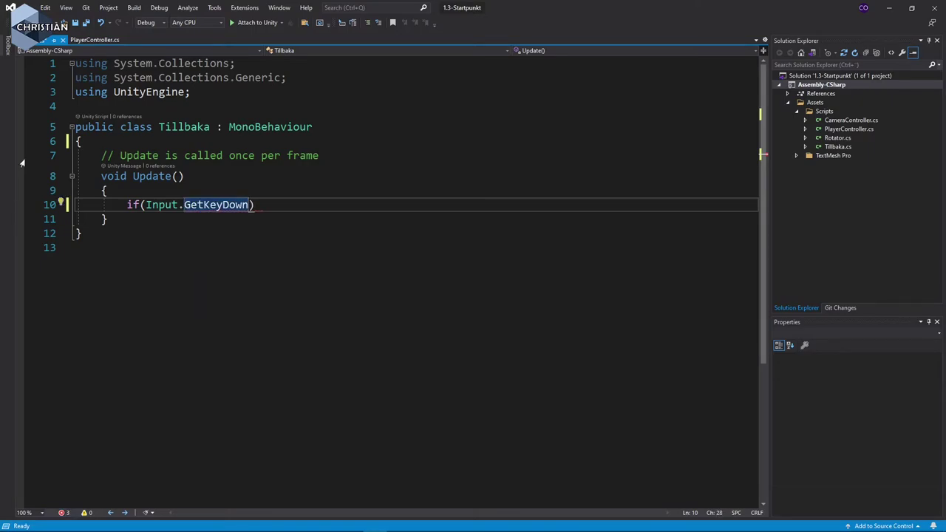
{"action": "type", "text": "(ke"}
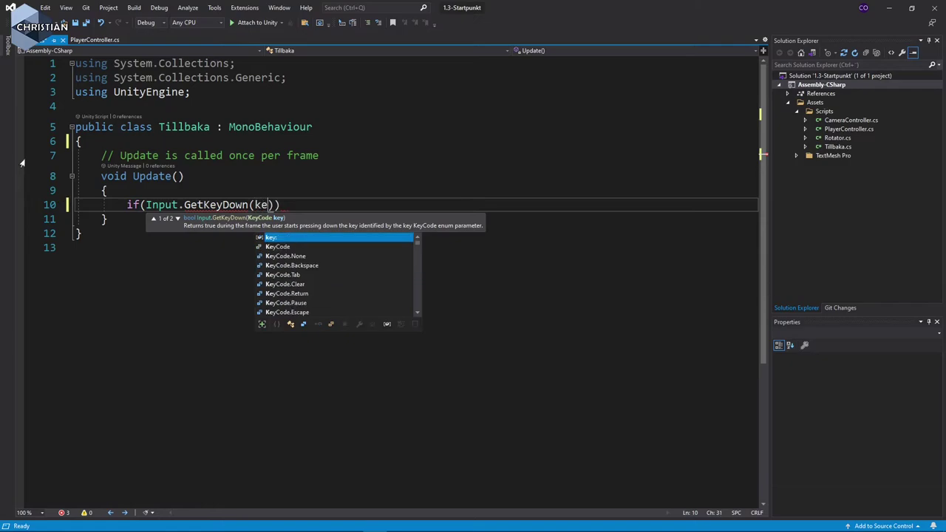
{"action": "type", "text": "y"}
{"action": "key", "text": "BackSpace"}
{"action": "key", "text": "BackSpace"}
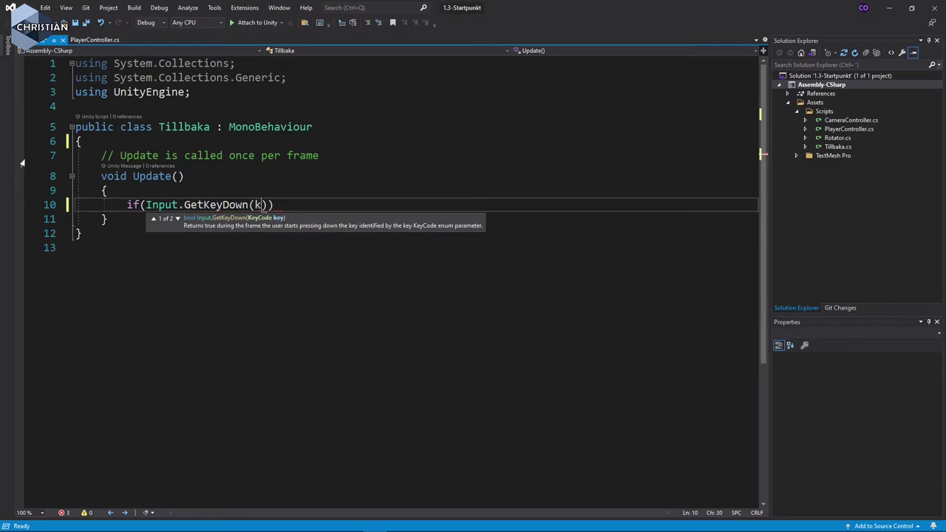
{"action": "key", "text": "BackSpace"}
{"action": "type", "text": "key"}
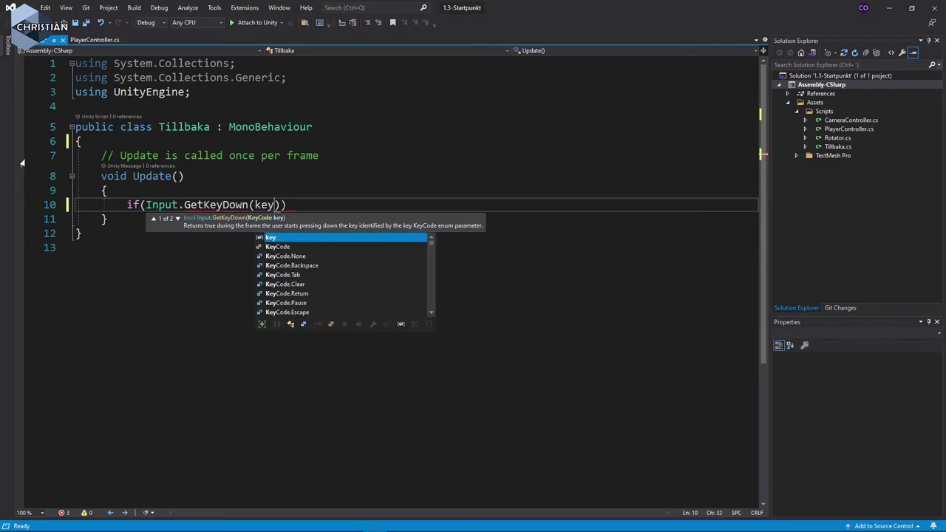
{"action": "key", "text": "Down"}
{"action": "key", "text": "Tab"}
{"action": "type", "text": "."}
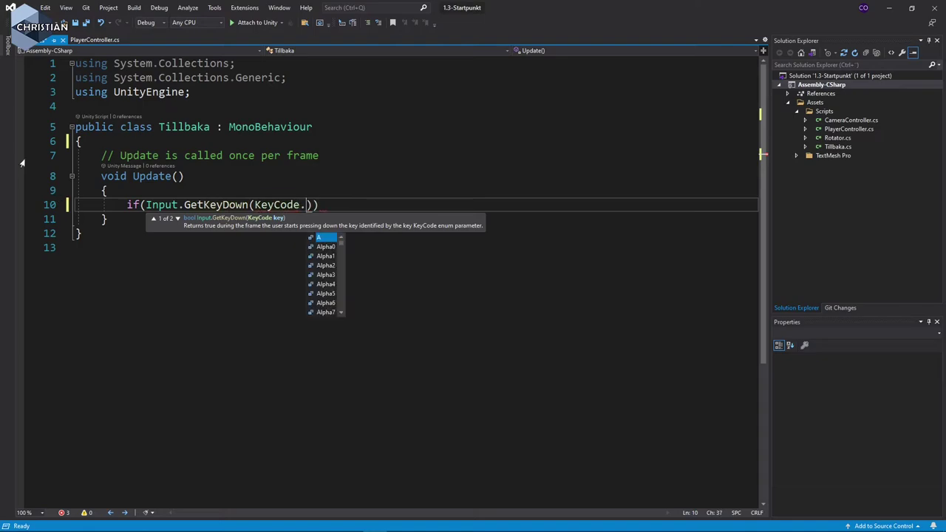
{"action": "type", "text": "e"}
{"action": "key", "text": "Down"}
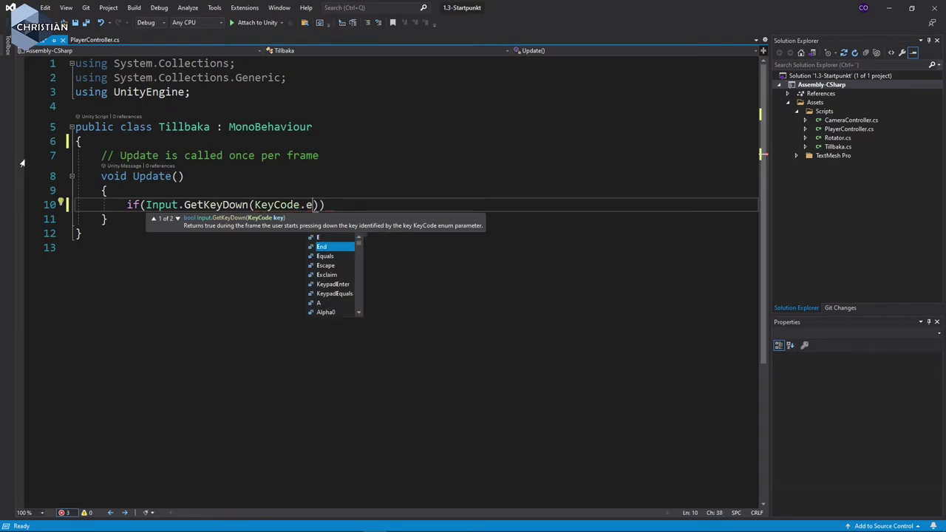
{"action": "key", "text": "Down"}
{"action": "key", "text": "Down"}
{"action": "key", "text": "Tab"}
{"action": "type", "text": ")"}
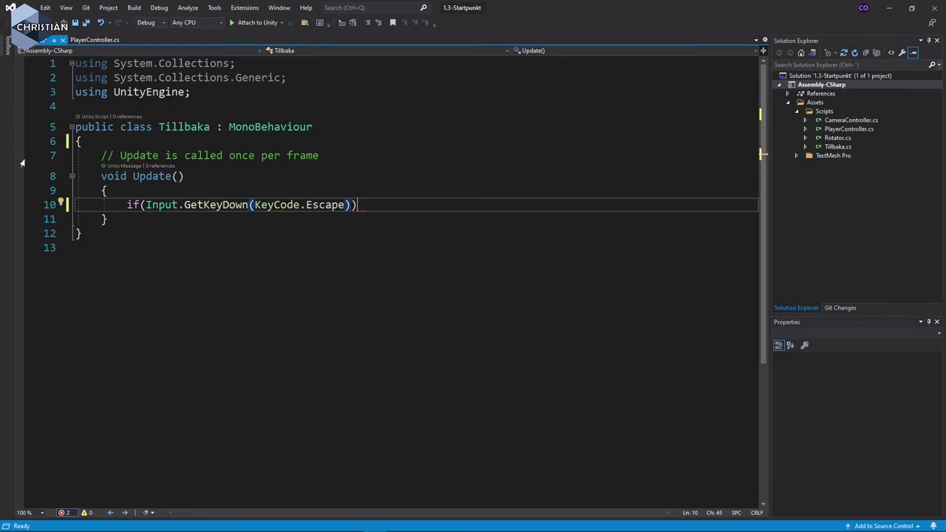
{"action": "type", "text": ")"}
{"action": "key", "text": "Return"}
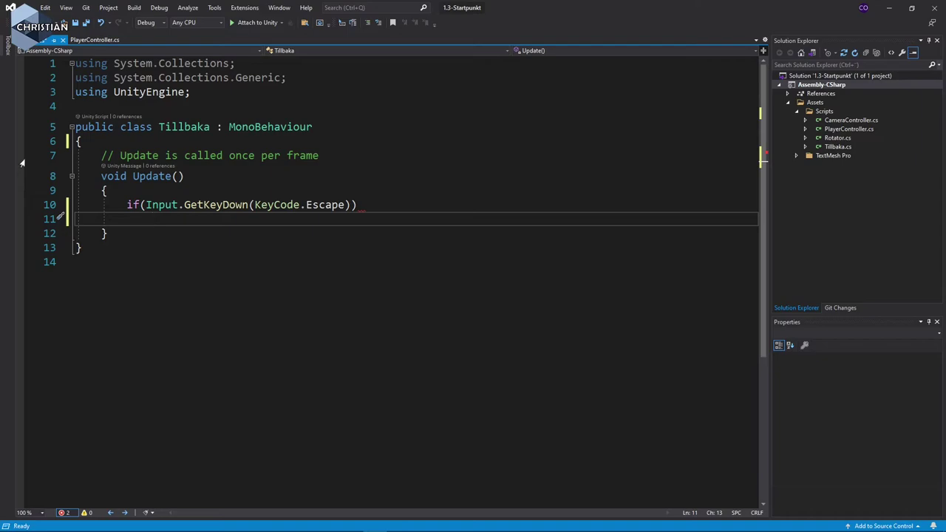
Add the directive 'using UnityEngine.SceneManagement;' below 'using UnityEngine'
{"action": "left_click", "coordinate": [220, 92]}
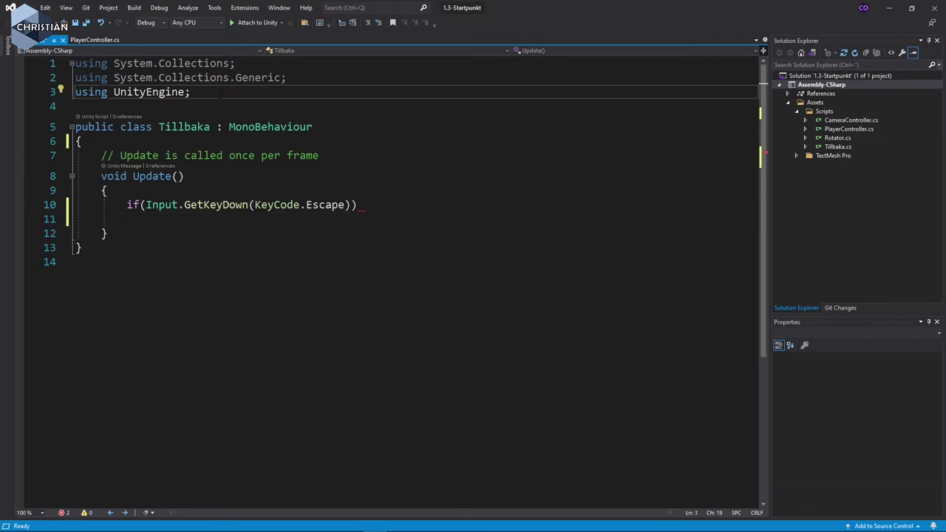
{"action": "key", "text": "Return"}
{"action": "type", "text": "us"}
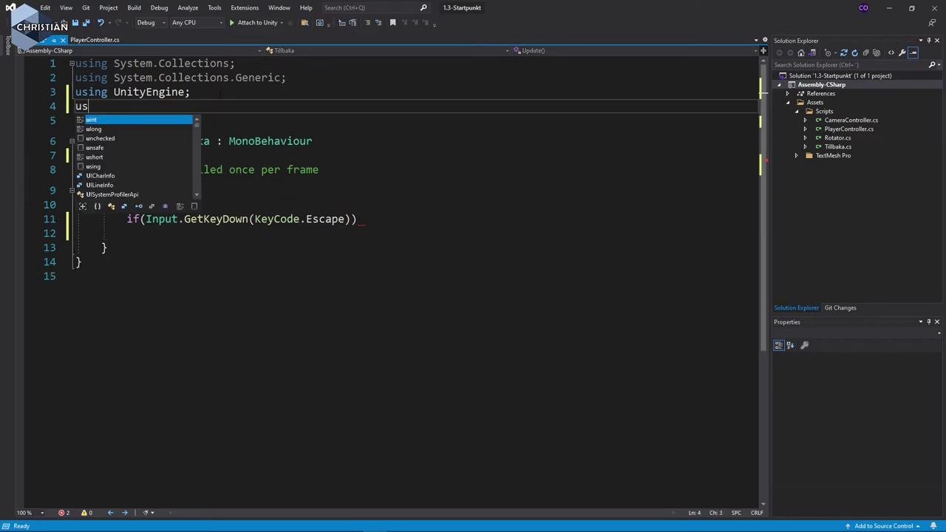
{"action": "type", "text": "i"}
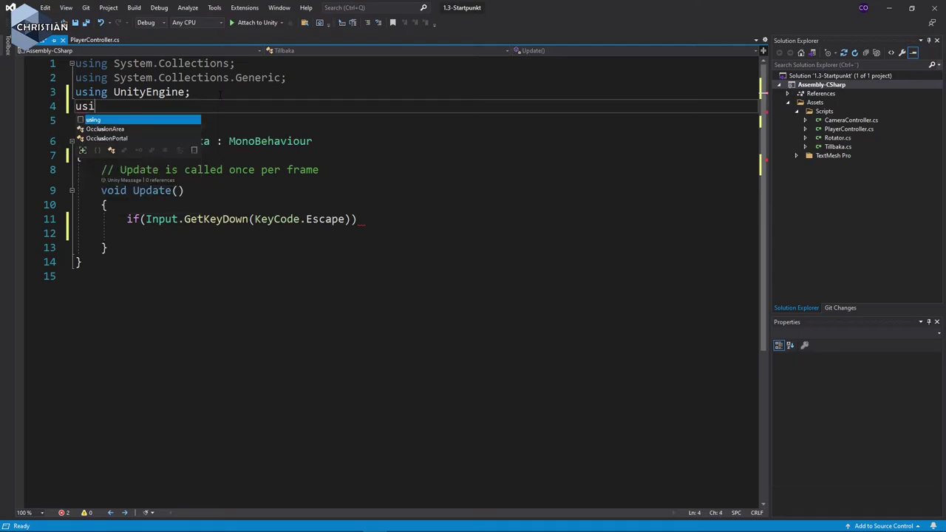
{"action": "key", "text": "Tab"}
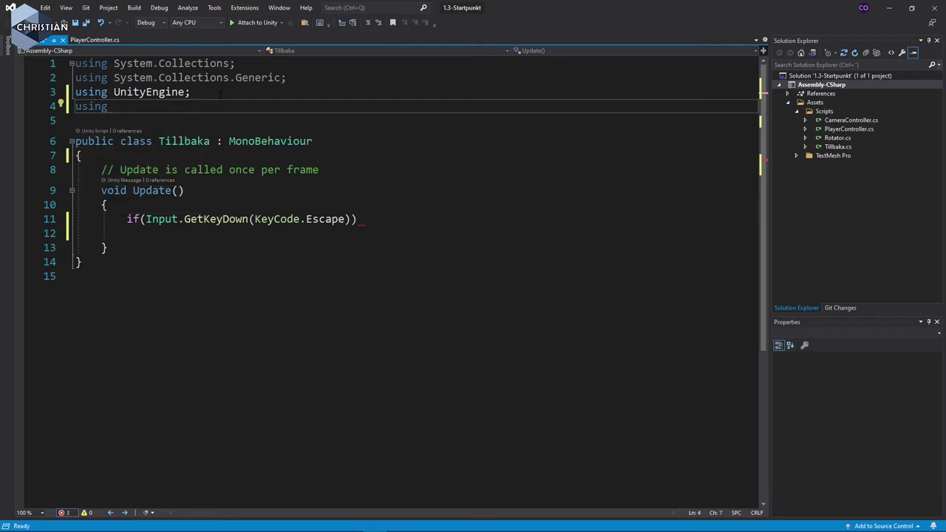
{"action": "type", "text": "u"}
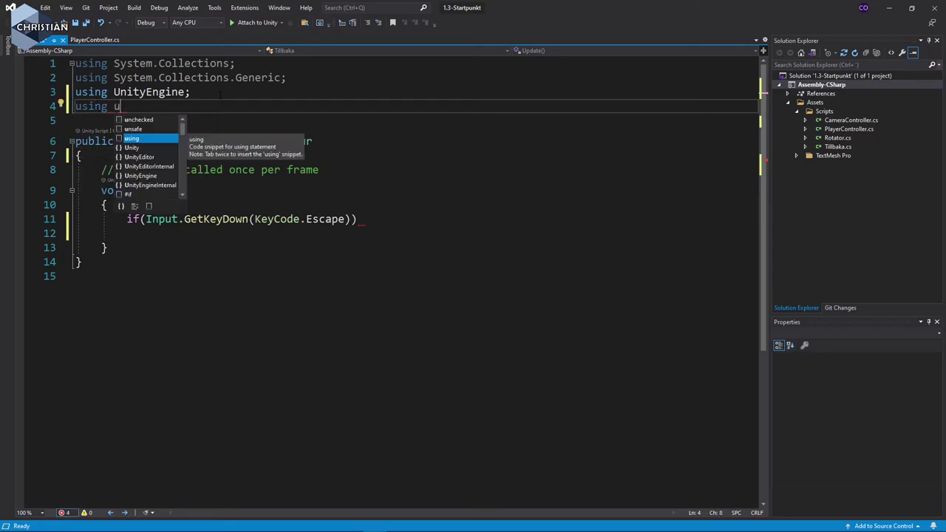
{"action": "type", "text": "ni"}
{"action": "key", "text": "Down"}
{"action": "key", "text": "Down"}
{"action": "key", "text": "Down"}
{"action": "key", "text": "Tab"}
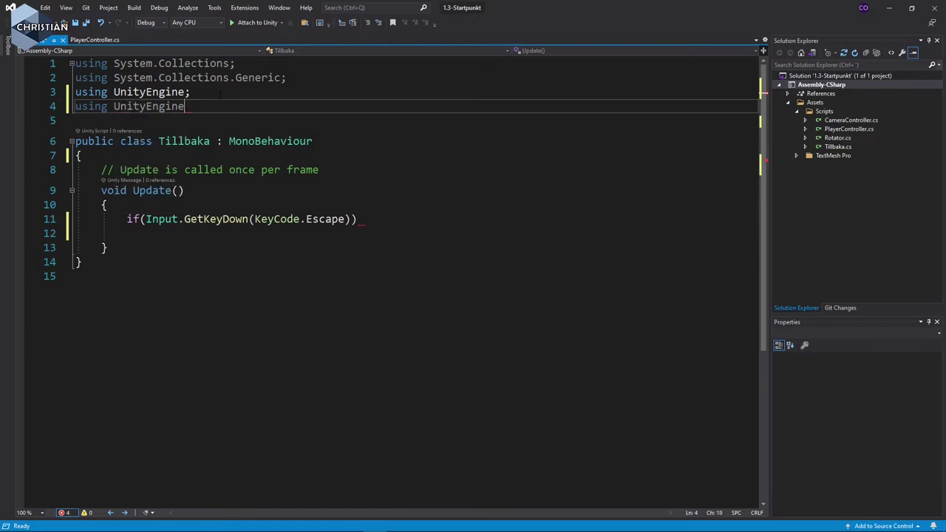
{"action": "type", "text": ".sc"}
{"action": "key", "text": "Tab"}
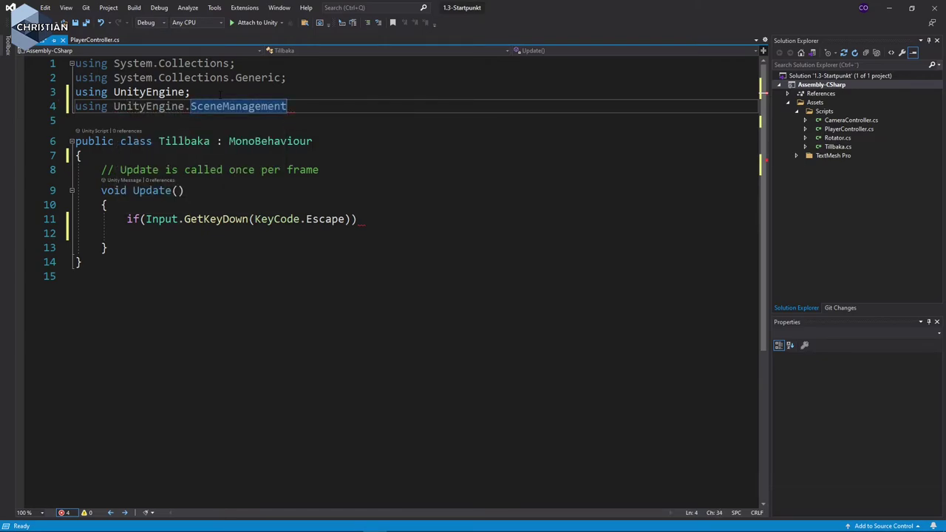
{"action": "type", "text": ";"}
Add SceneManager.LoadScene("RollABall") under the Escape check and return to Unity
{"action": "key", "text": "Down"}
{"action": "key", "text": "Down"}
{"action": "key", "text": "Down"}
{"action": "key", "text": "Down"}
{"action": "key", "text": "Down"}
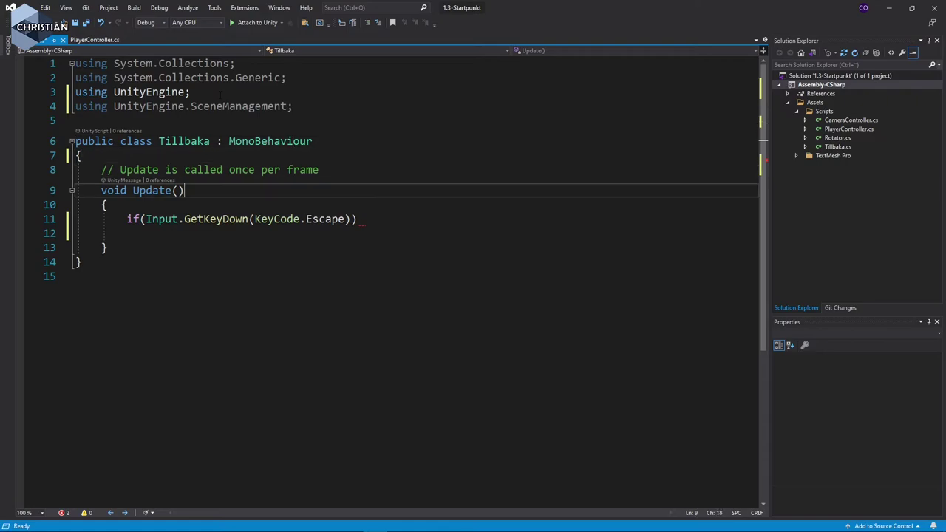
{"action": "key", "text": "Down"}
{"action": "key", "text": "Down"}
{"action": "key", "text": "Down"}
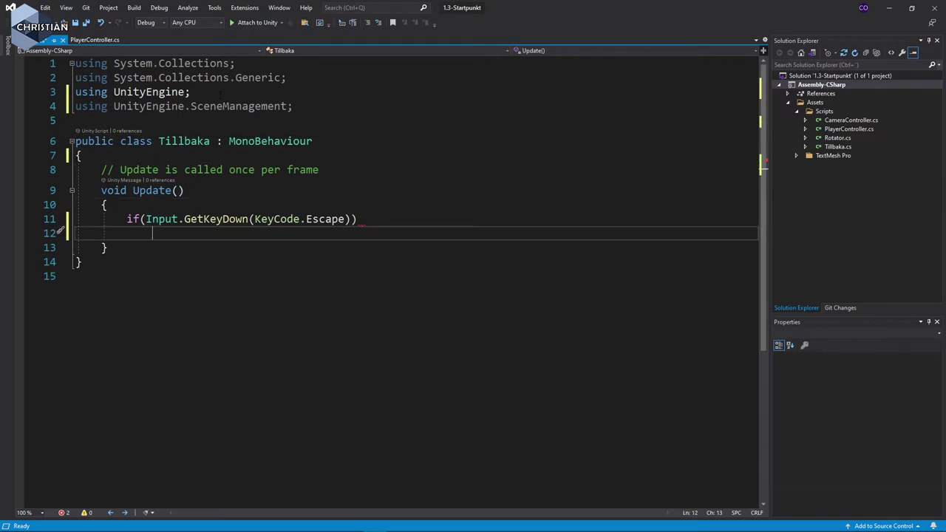
{"action": "type", "text": "sc"}
{"action": "key", "text": "Down"}
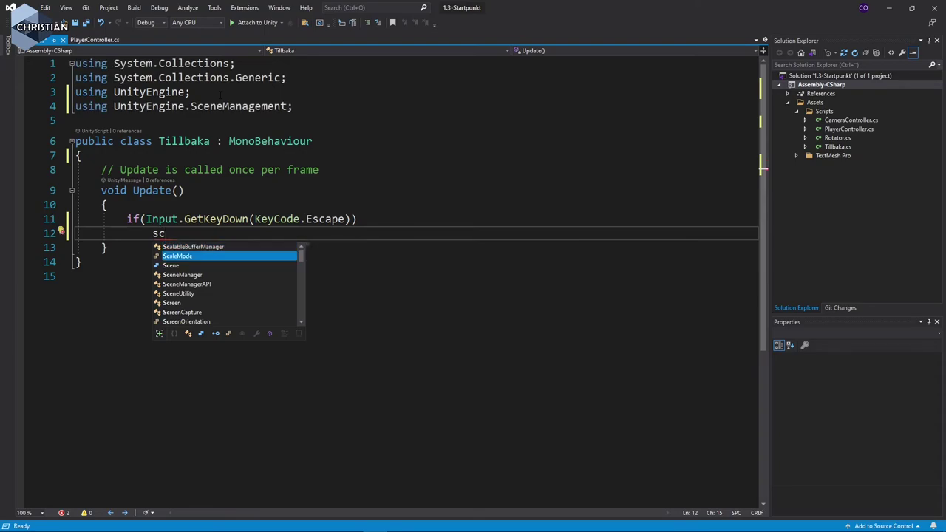
{"action": "key", "text": "Down"}
{"action": "key", "text": "Down"}
{"action": "key", "text": "Tab"}
{"action": "type", "text": "lo"}
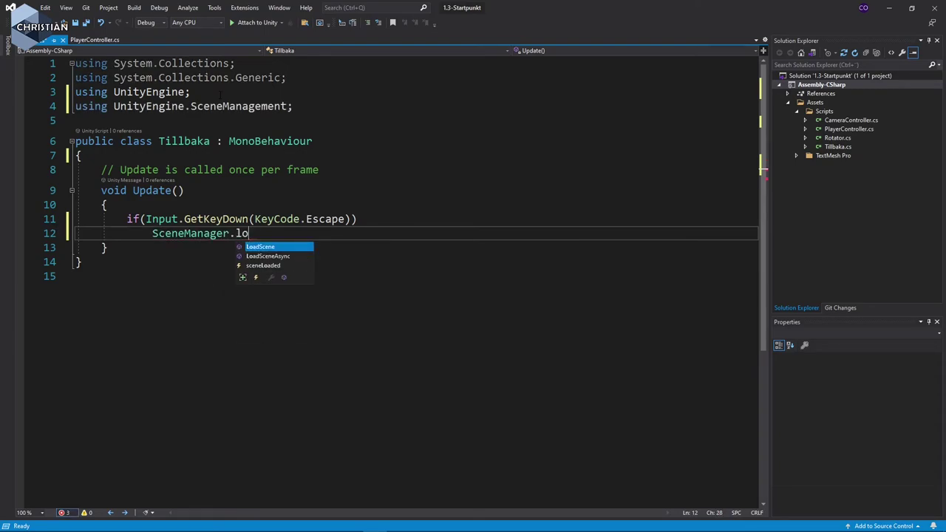
{"action": "key", "text": "Tab"}
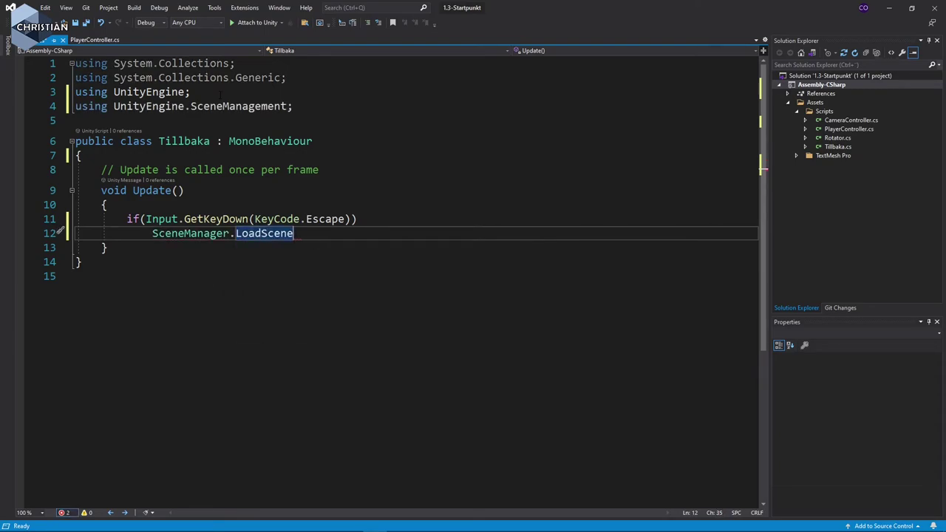
{"action": "type", "text": "(\"RollA"}
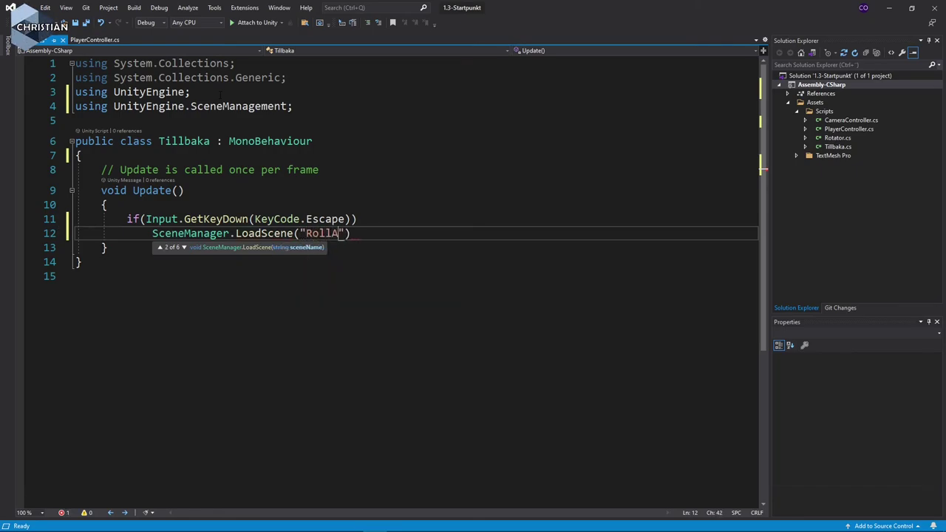
{"action": "type", "text": "\")"}
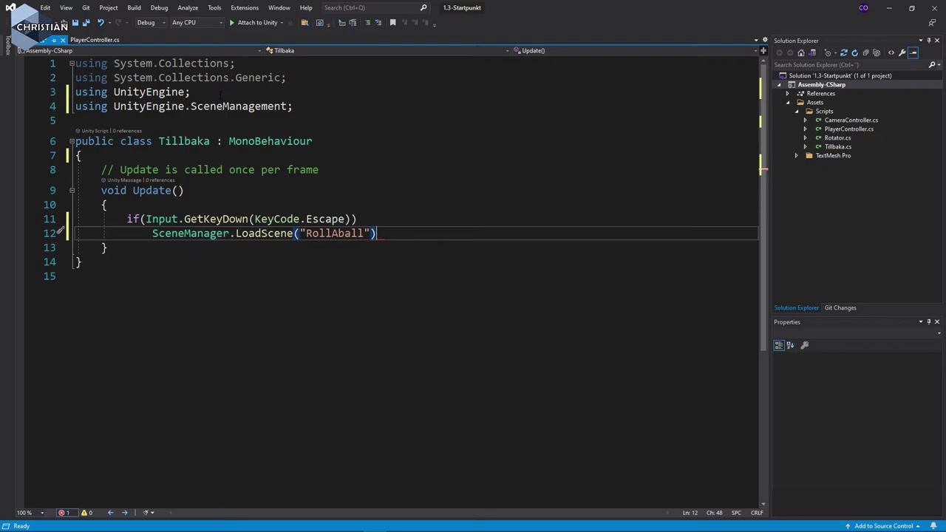
{"action": "type", "text": ";"}
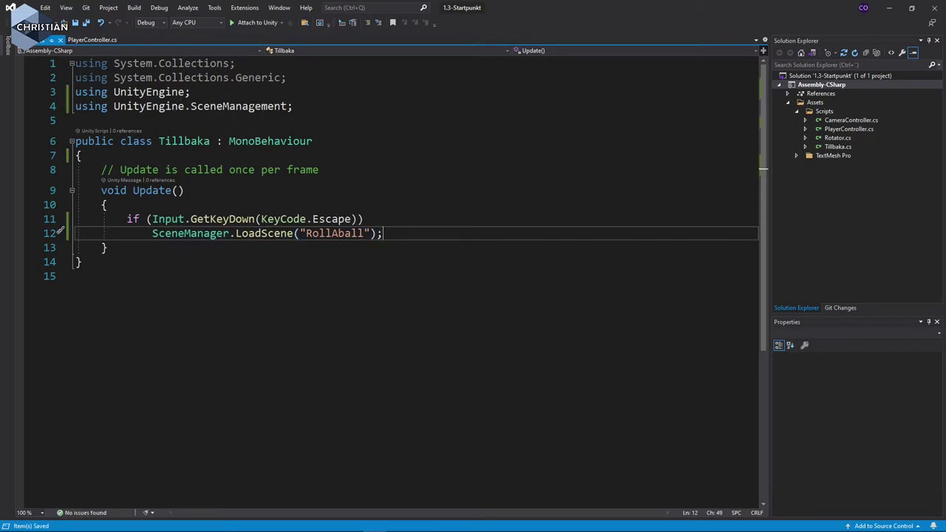
{"action": "mouse_move", "coordinate": [222, 219]}
{"action": "key", "text": "alt+Tab"}
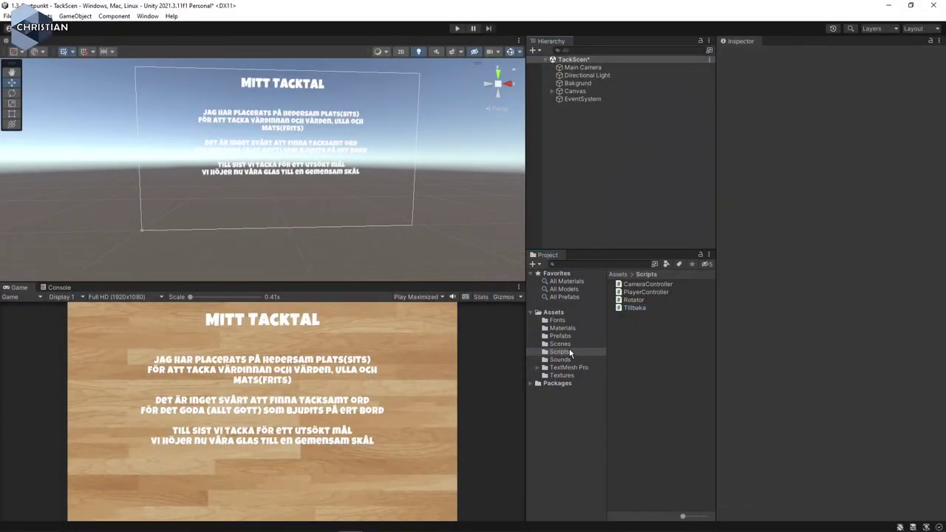
Open the RollABall scene, saving the thank-you scene's changes when prompted
{"action": "double_click", "coordinate": [640, 285]}
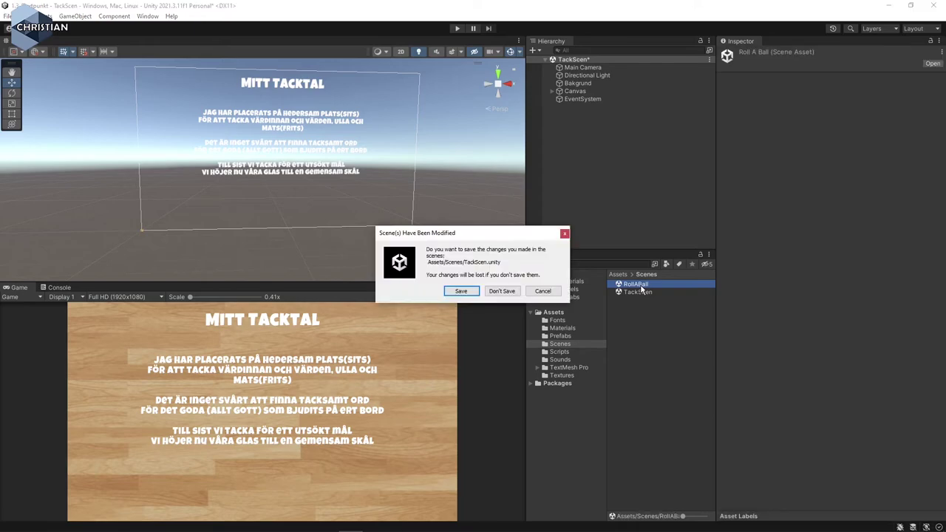
{"action": "left_click", "coordinate": [469, 294]}
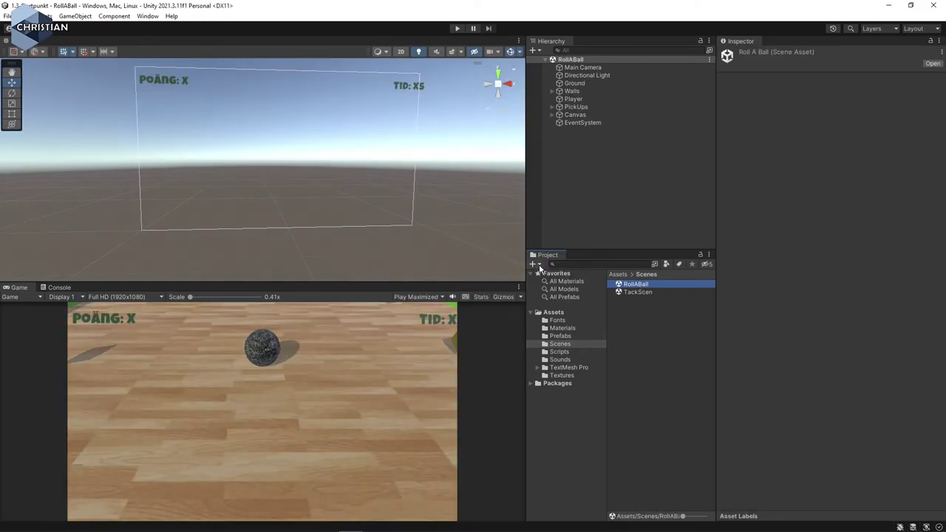
{"action": "left_click", "coordinate": [631, 182]}
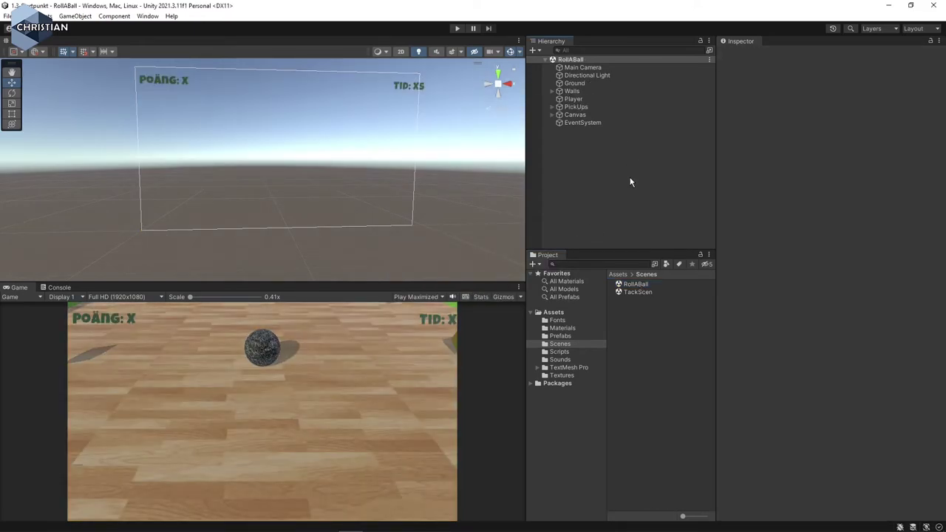
Play RollABall through to the win message, then stop play mode
{"action": "left_click", "coordinate": [458, 30]}
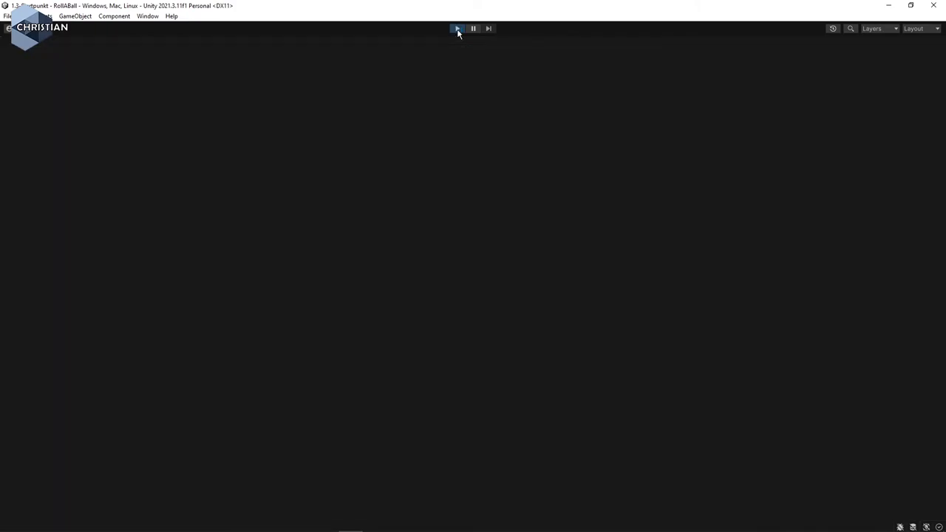
{"action": "key", "text": "Up"}
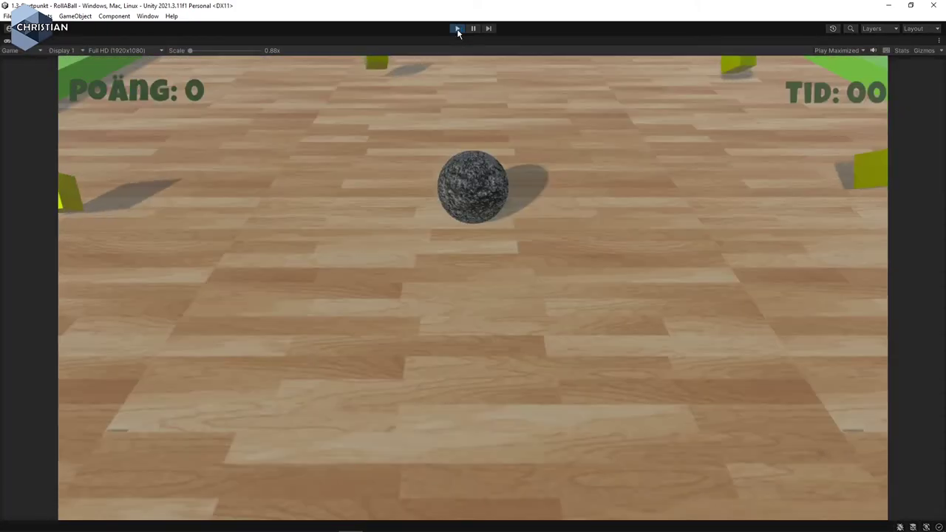
{"action": "key", "text": "Up"}
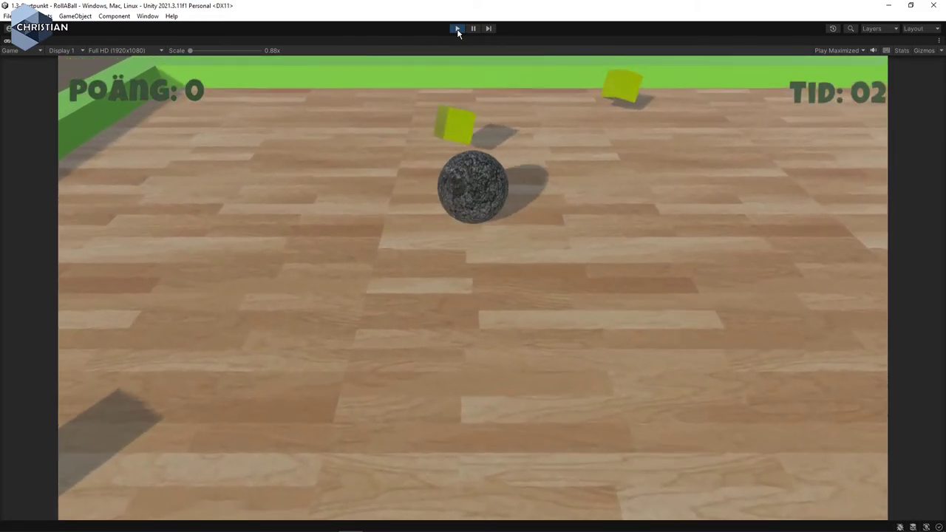
{"action": "key", "text": "Down"}
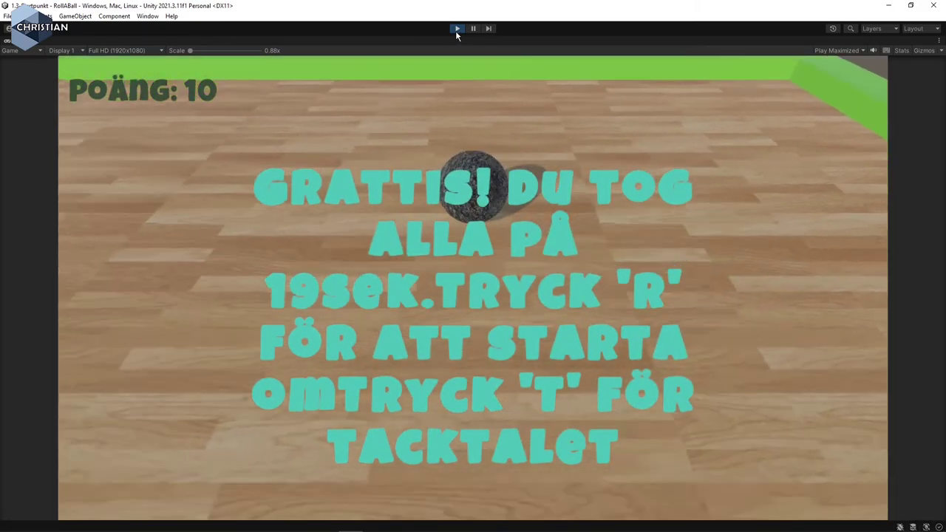
{"action": "left_click", "coordinate": [457, 29]}
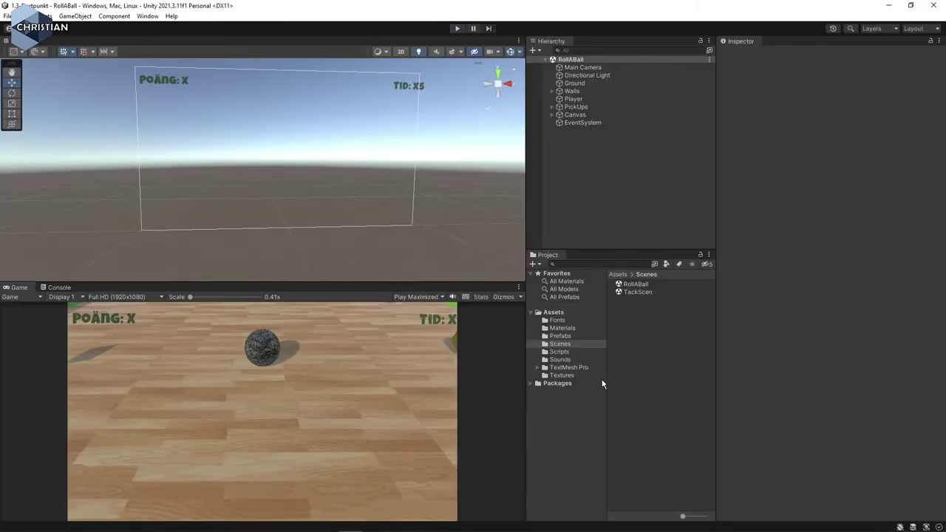
Prefix the 'Tryck R' and 'Tryck T' win strings with \n, then replay in Unity
{"action": "left_click", "coordinate": [563, 352]}
{"action": "double_click", "coordinate": [644, 293]}
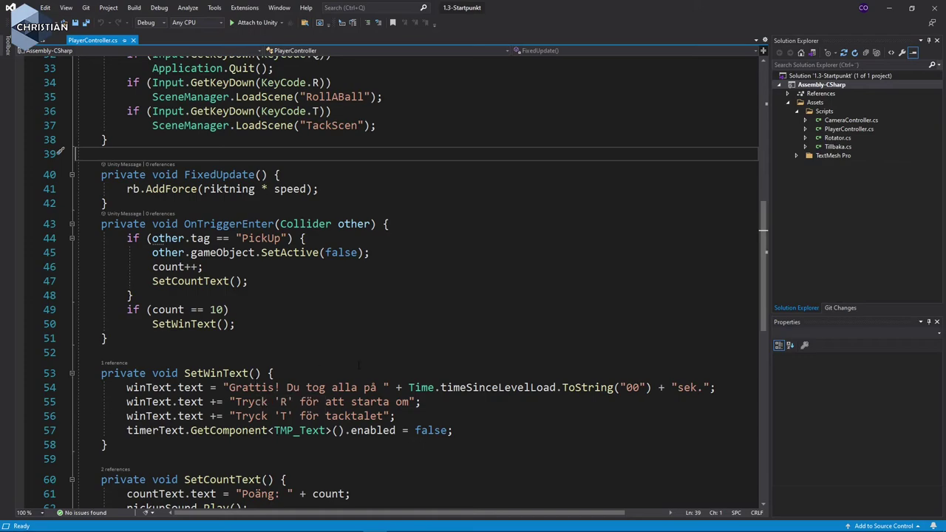
{"action": "left_click", "coordinate": [235, 401]}
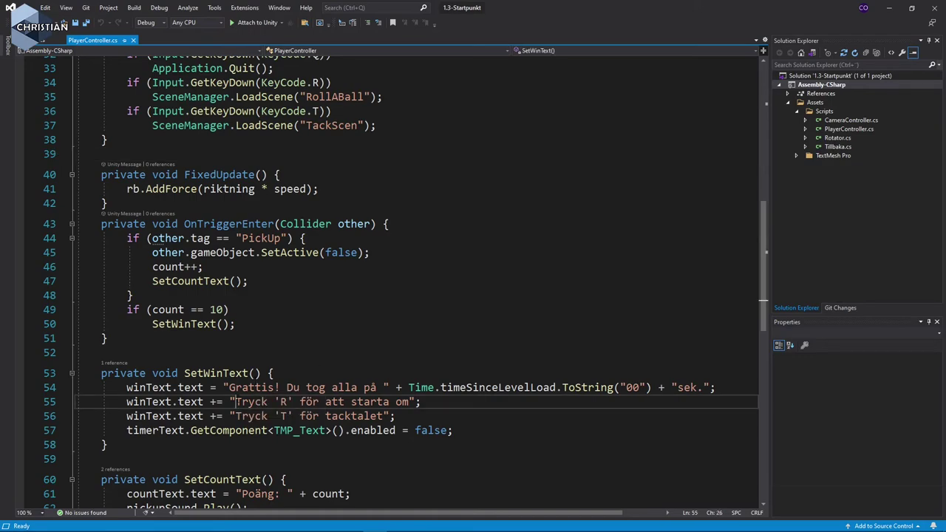
{"action": "type", "text": "\\n"}
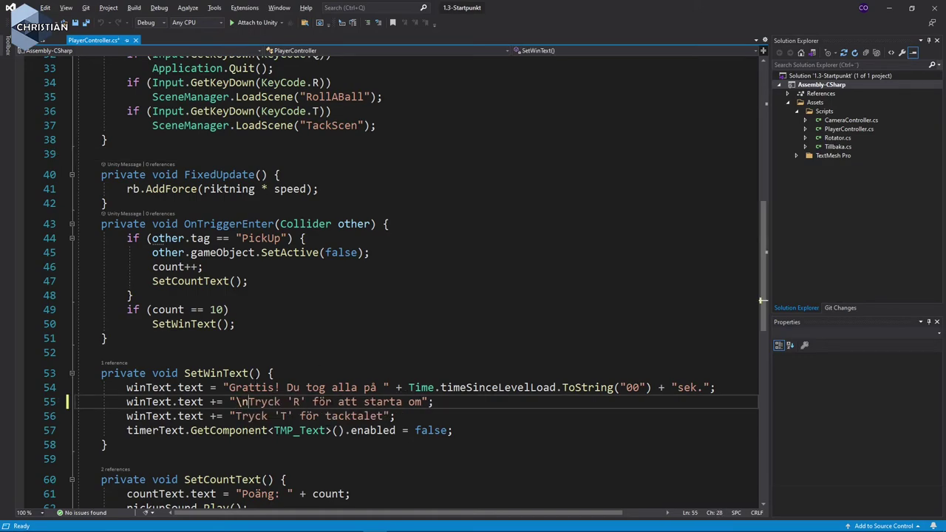
{"action": "left_click", "coordinate": [235, 416]}
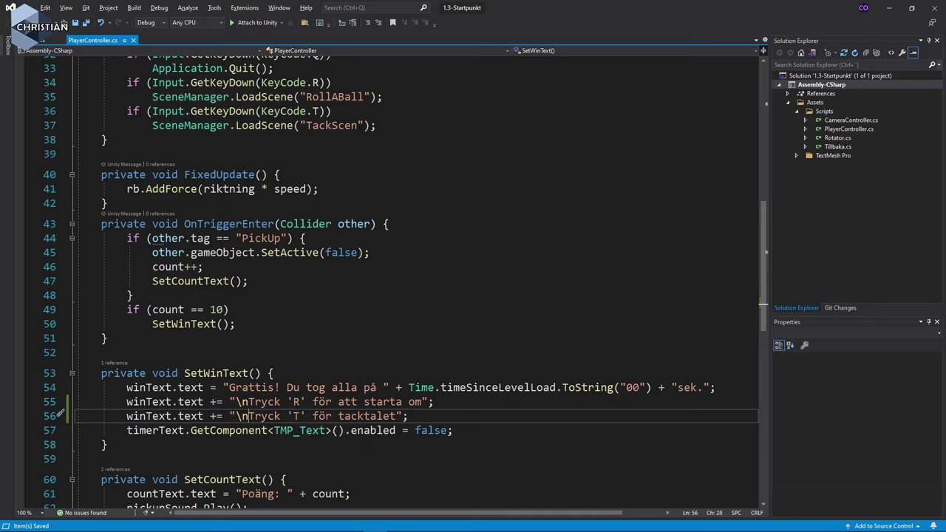
{"action": "key", "text": "alt+Tab"}
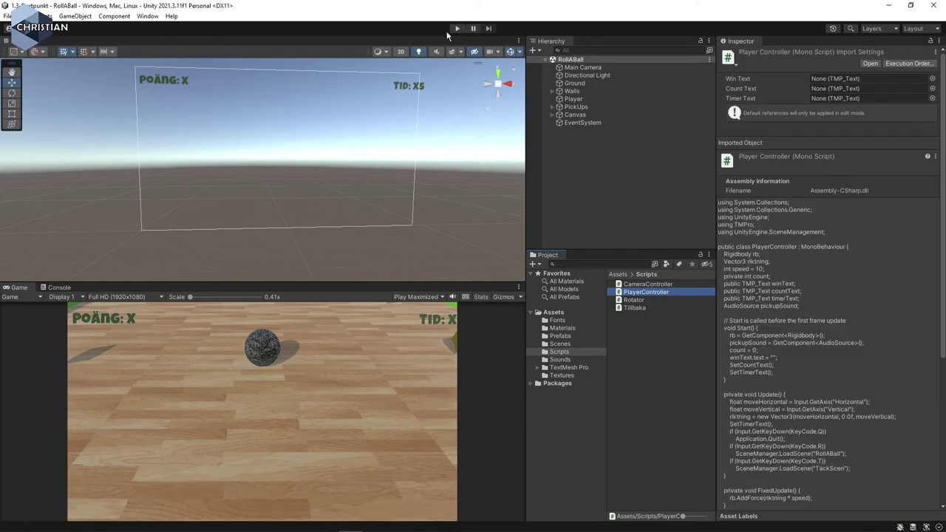
{"action": "left_click", "coordinate": [456, 28]}
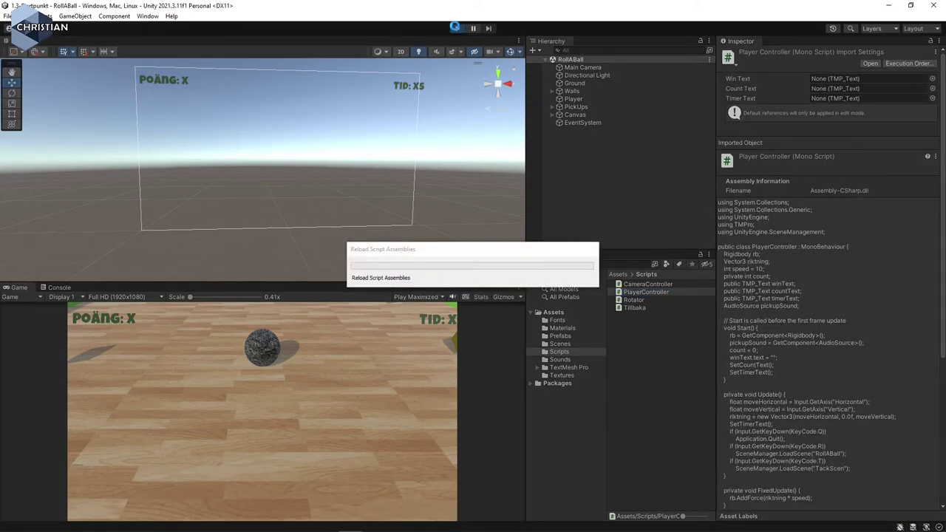
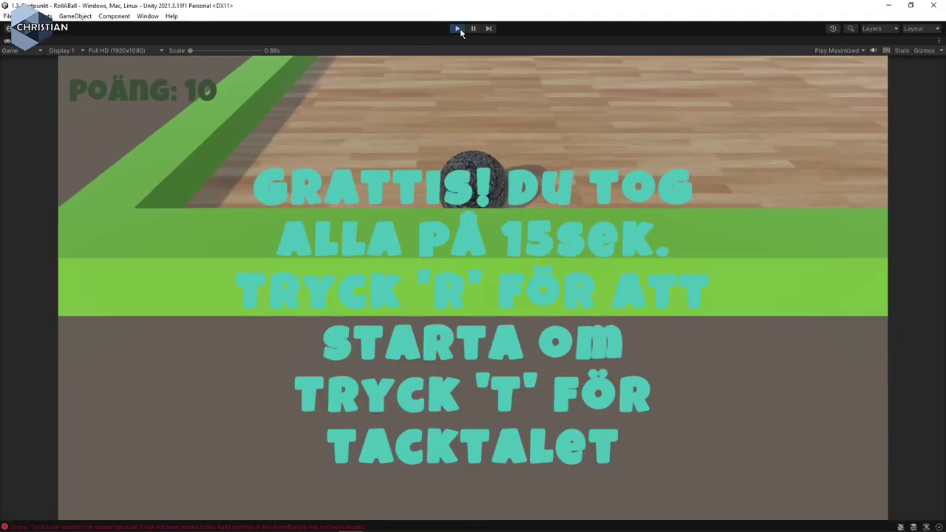
Stop the RollABall test run and clear the Hierarchy selection
{"action": "left_click", "coordinate": [458, 28]}
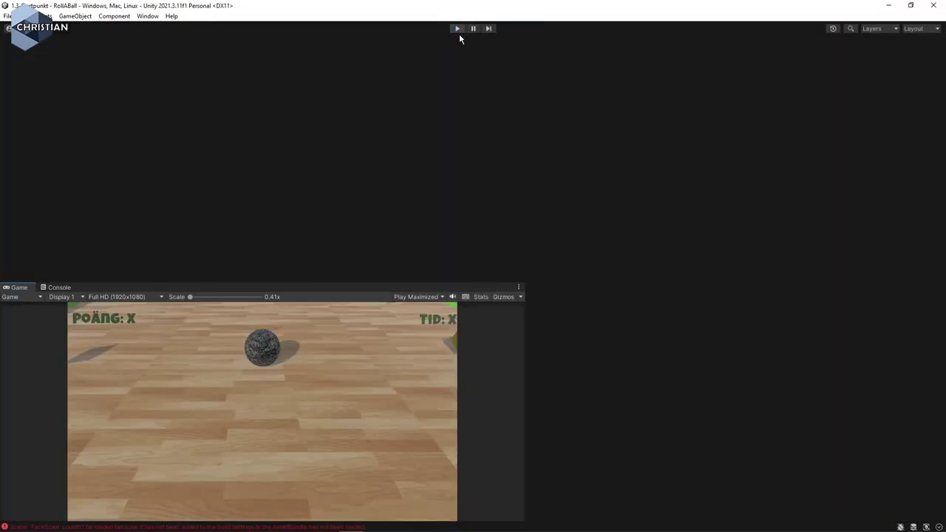
{"action": "left_click", "coordinate": [630, 220]}
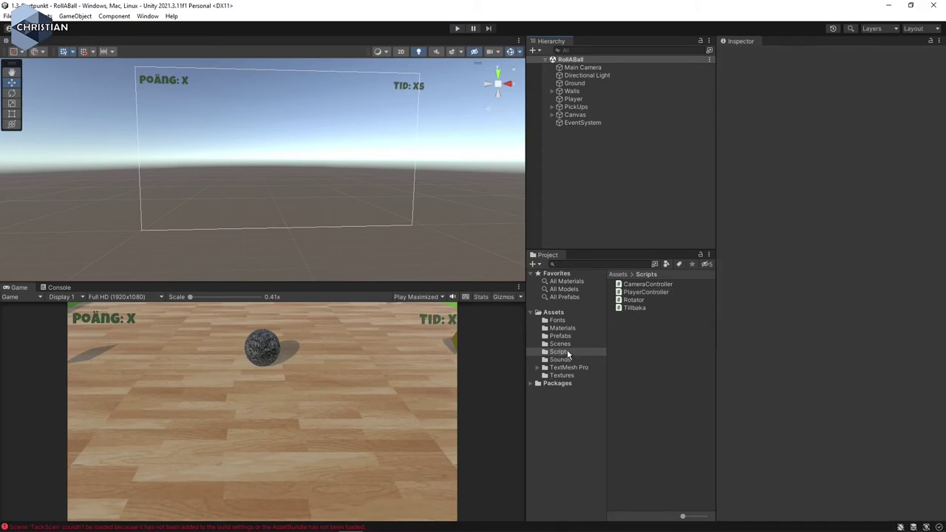
{"action": "left_click", "coordinate": [7, 15]}
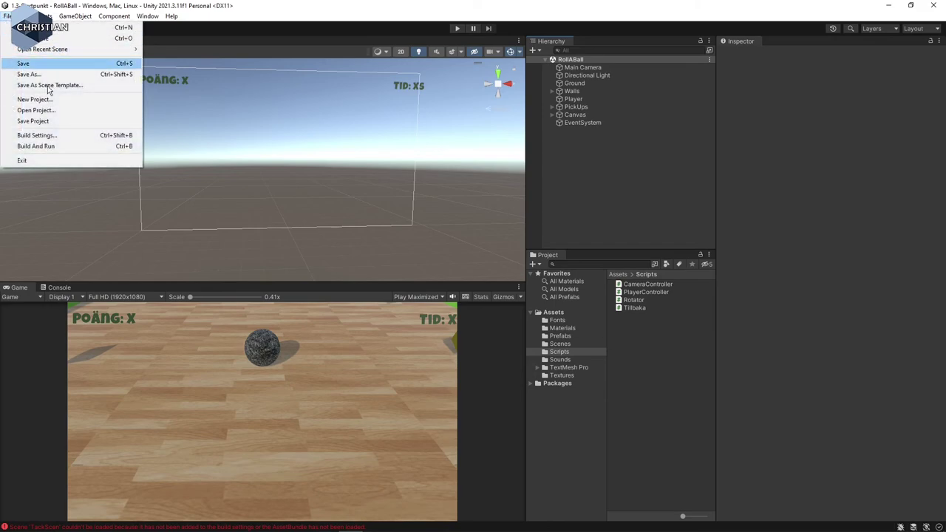
{"action": "left_click", "coordinate": [37, 136]}
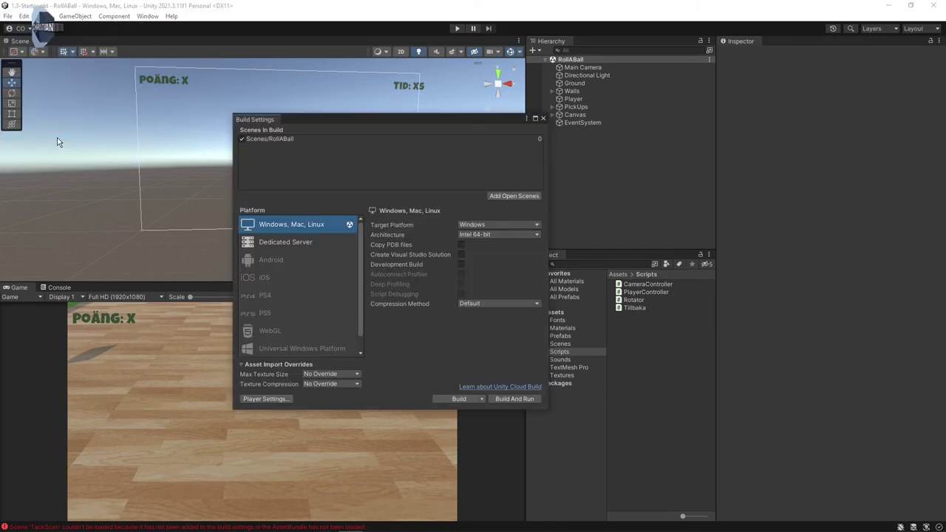
{"action": "left_click", "coordinate": [288, 140]}
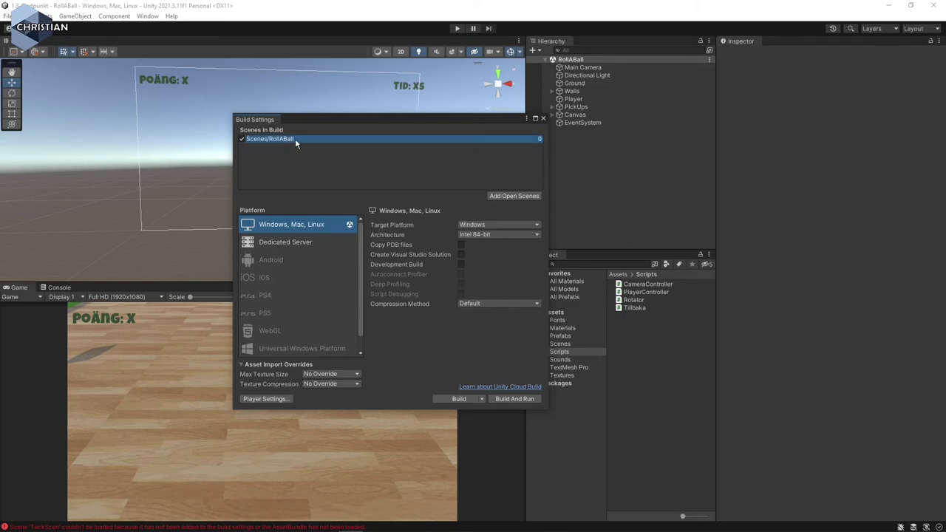
{"action": "left_click", "coordinate": [543, 119]}
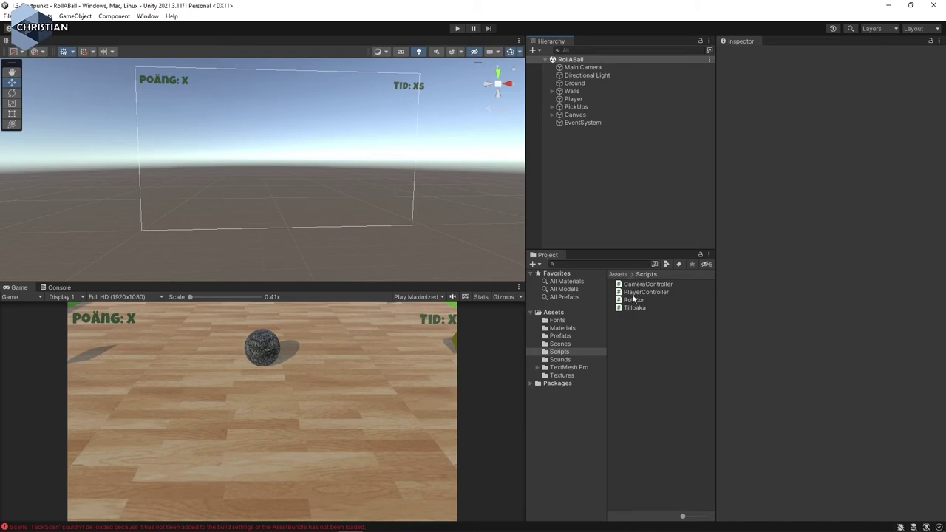
Open Scenes/TackScen and add it to Build Settings as scene 1 after RollABall
{"action": "left_click", "coordinate": [573, 344]}
{"action": "double_click", "coordinate": [640, 292]}
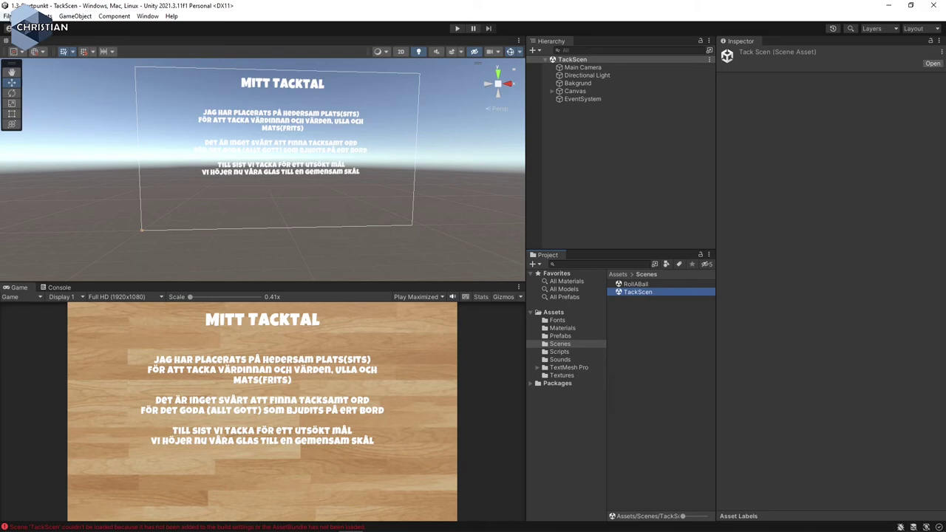
{"action": "left_click", "coordinate": [8, 16]}
{"action": "left_click", "coordinate": [56, 137]}
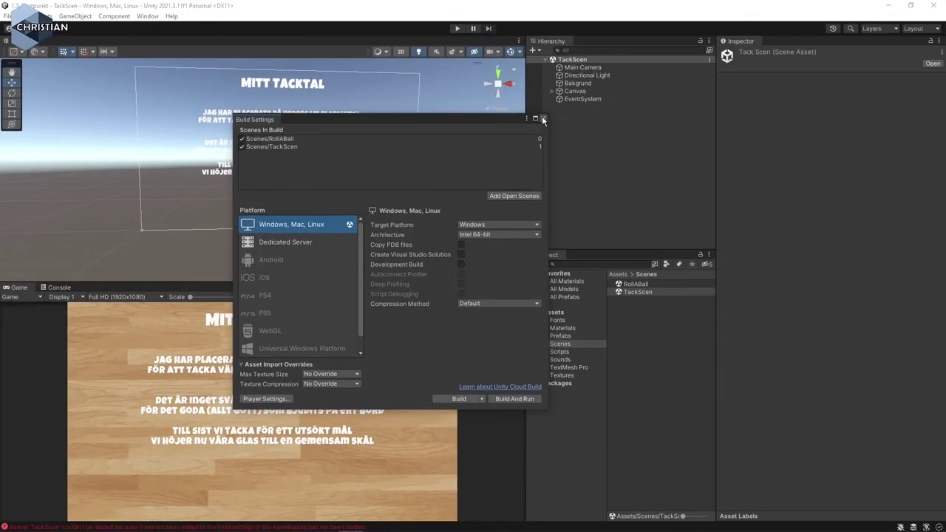
{"action": "left_click", "coordinate": [543, 119]}
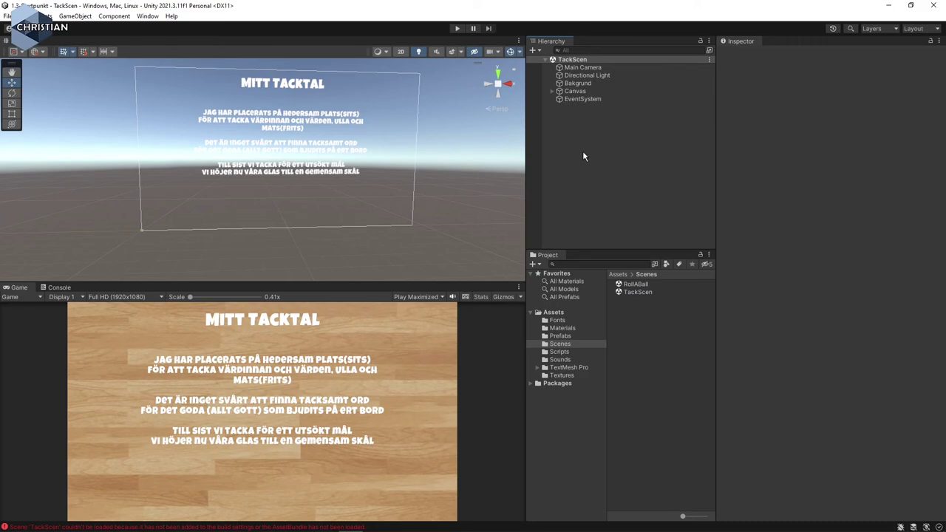
Reopen the RollABall scene and start Play mode
{"action": "double_click", "coordinate": [635, 285]}
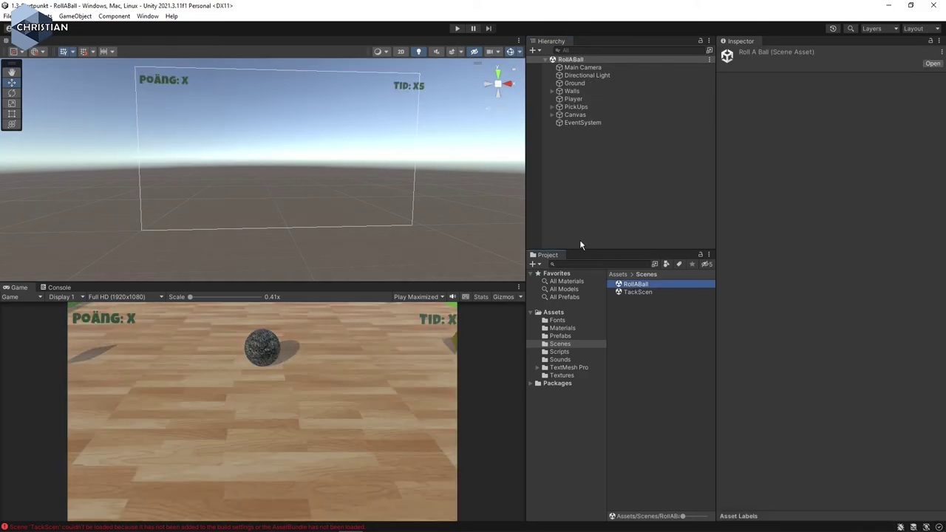
{"action": "left_click", "coordinate": [600, 198]}
{"action": "left_click", "coordinate": [458, 29]}
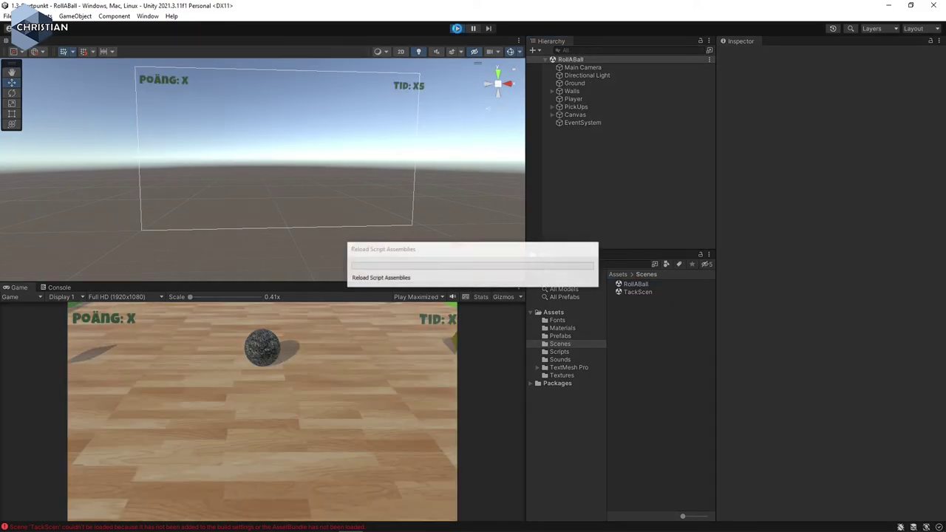
Collect all 10 pickups, load the TackScen speech with T, then return to RollABall
{"action": "key", "text": "Up"}
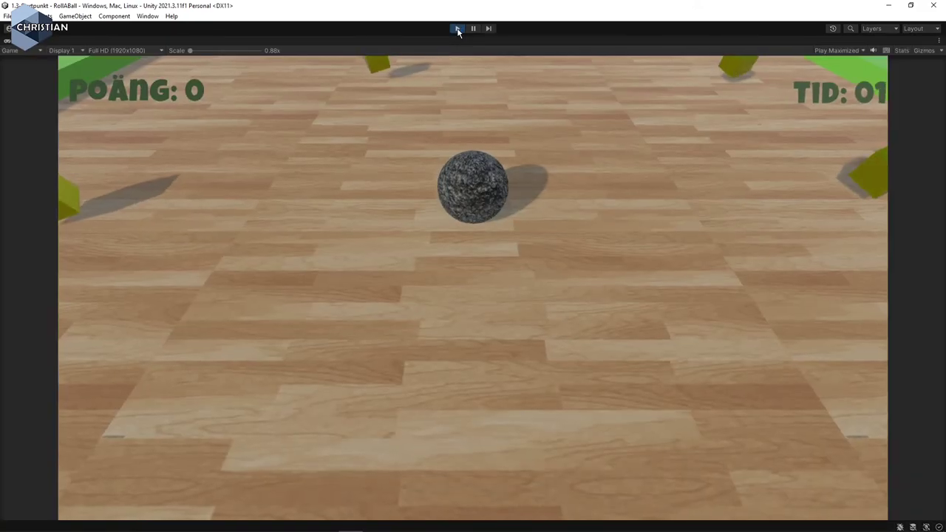
{"action": "key", "text": "Up"}
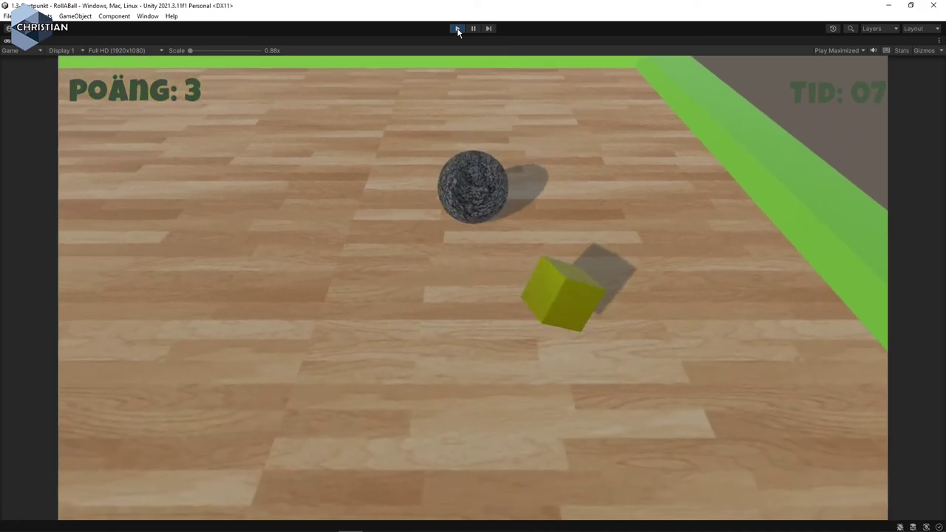
{"action": "key", "text": "Up"}
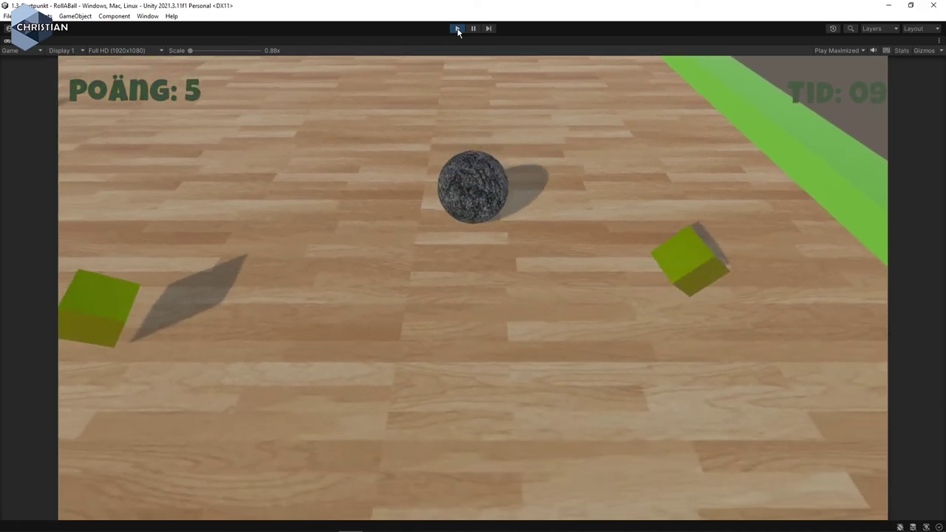
{"action": "key", "text": "Down"}
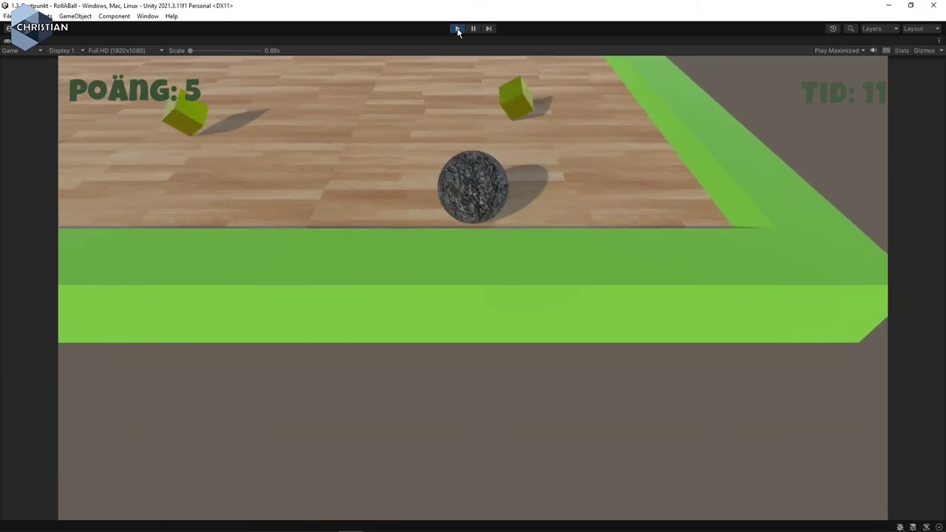
{"action": "key", "text": "Up"}
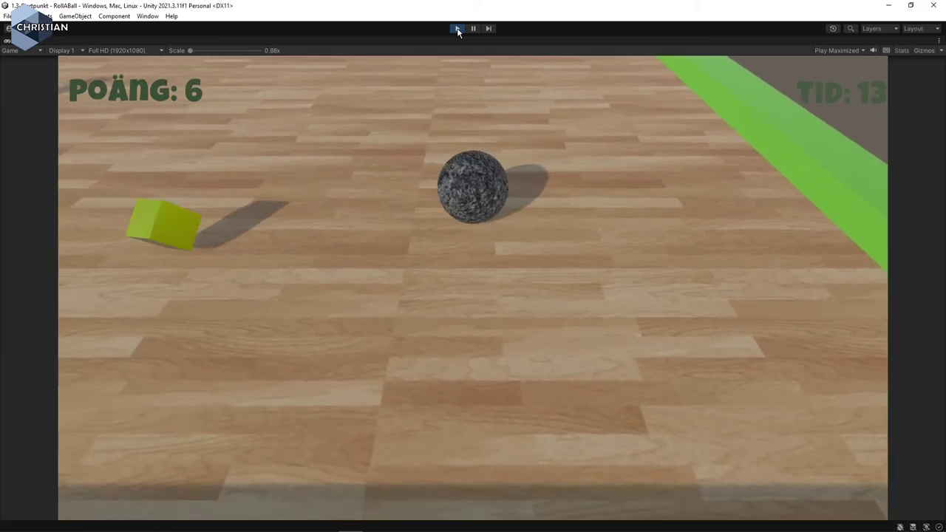
{"action": "key", "text": "Down"}
{"action": "key", "text": "Left"}
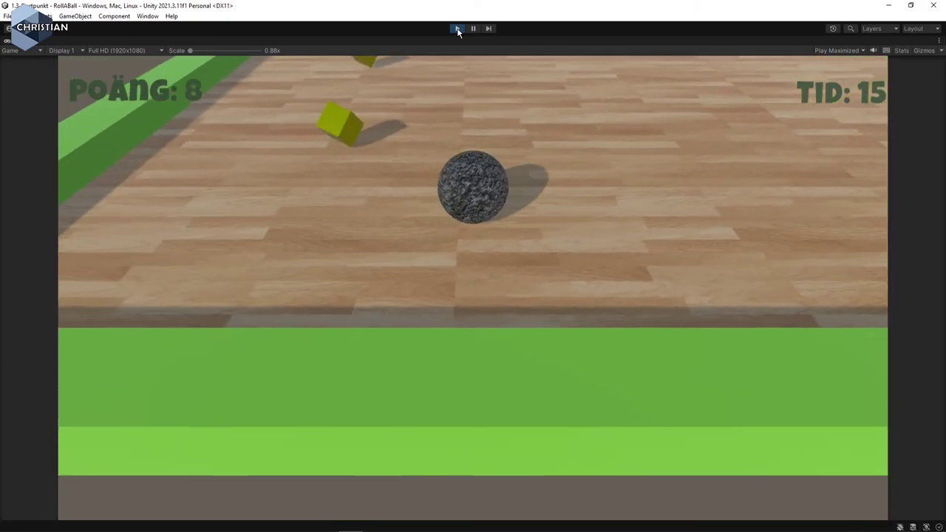
{"action": "key", "text": "Up"}
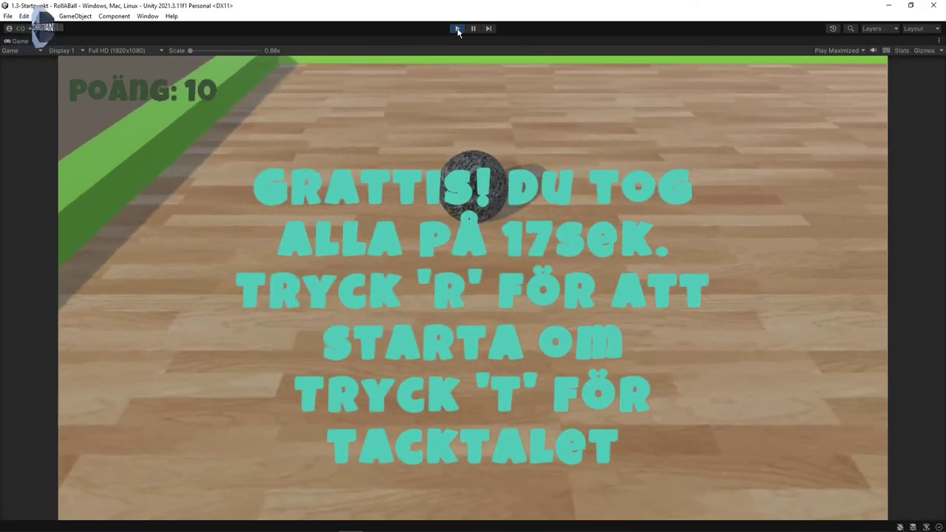
{"action": "key", "text": "t"}
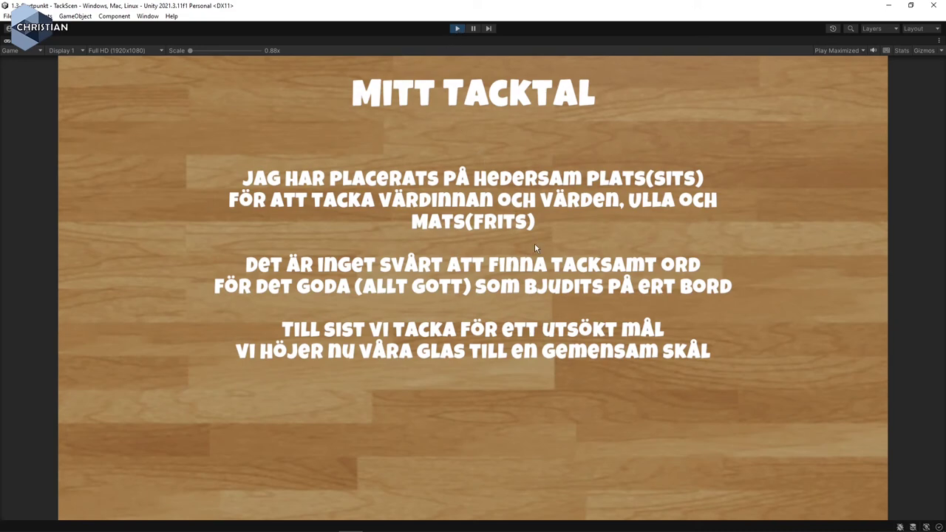
{"action": "key", "text": "t"}
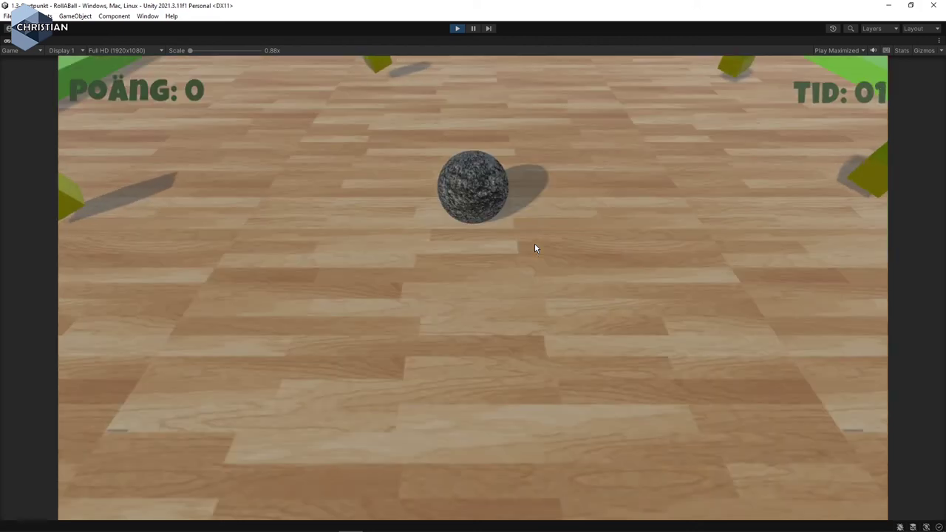
Stop Play mode, open TackScen and drag a PickUp prefab into the Scene view
{"action": "left_click", "coordinate": [458, 28]}
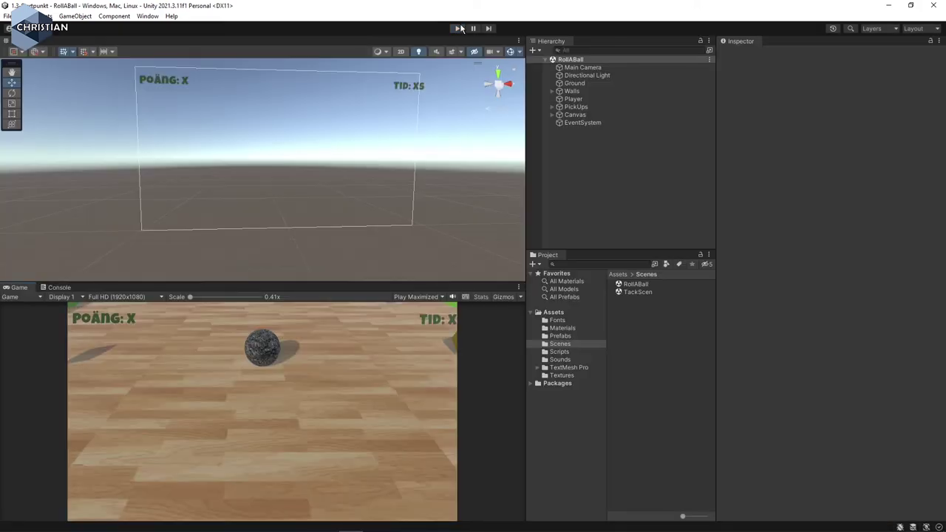
{"action": "double_click", "coordinate": [637, 291]}
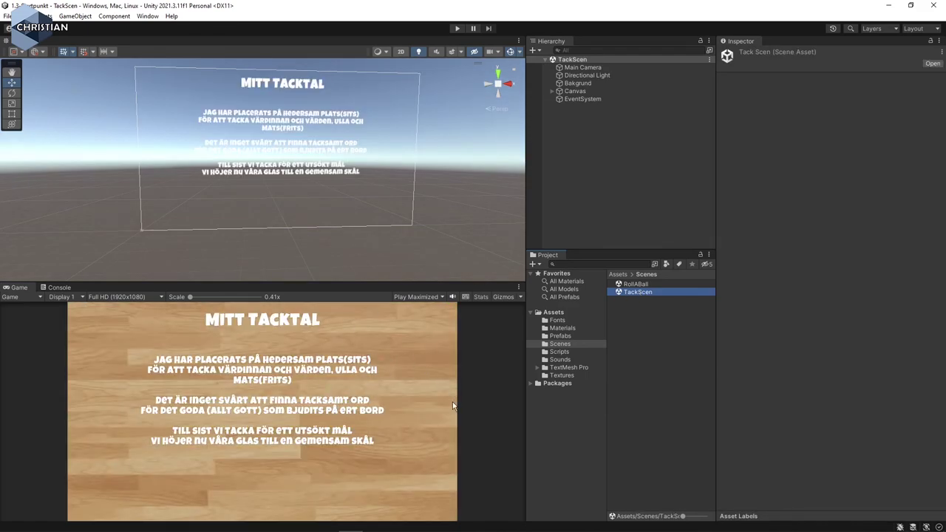
{"action": "left_click", "coordinate": [569, 336]}
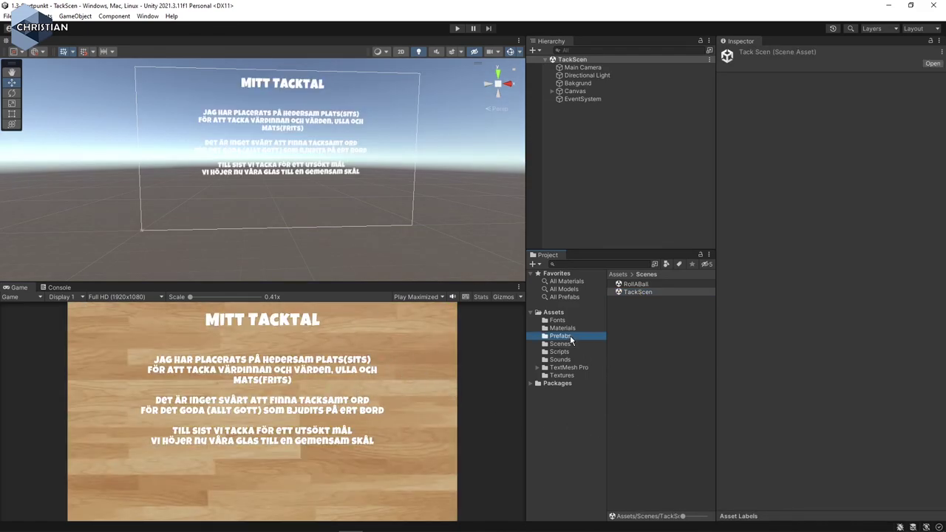
{"action": "left_click_drag", "start_coordinate": [634, 285], "coordinate": [422, 145]}
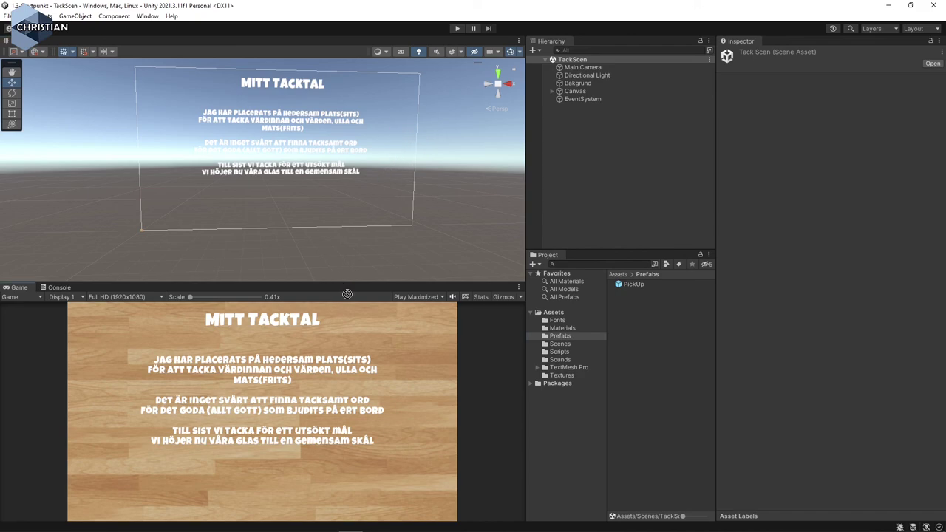
Lower the PickUp cube beside the speech text, then delete it from the Hierarchy
{"action": "left_click_drag", "start_coordinate": [388, 119], "coordinate": [388, 118]}
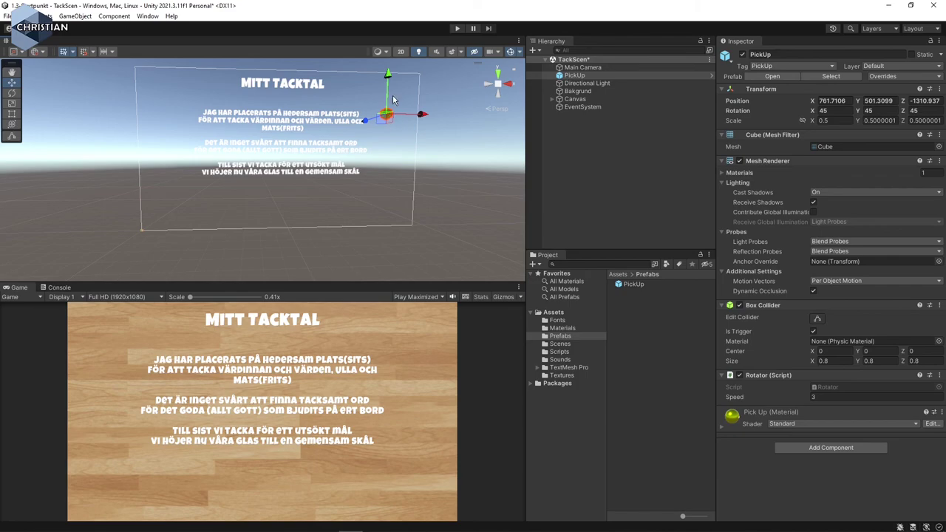
{"action": "left_click_drag", "start_coordinate": [393, 100], "coordinate": [385, 158]}
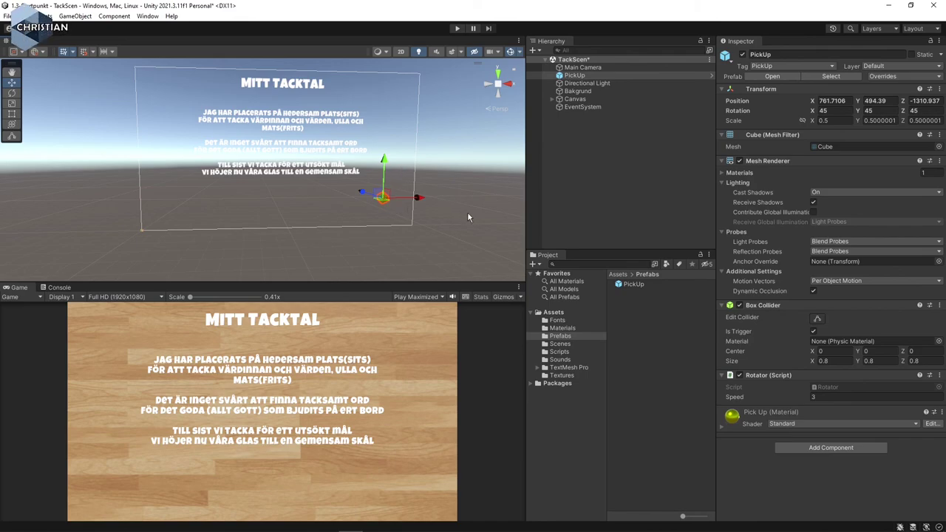
{"action": "left_click", "coordinate": [579, 77]}
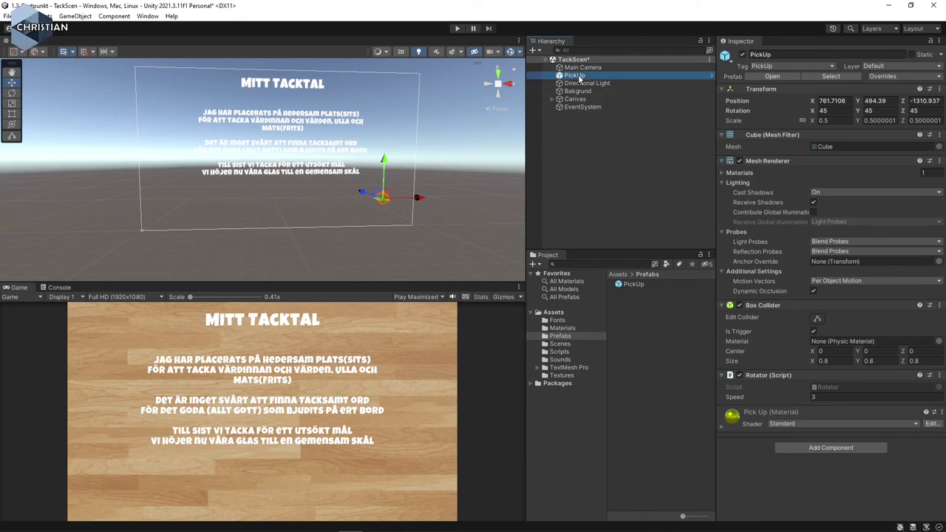
{"action": "key", "text": "Delete"}
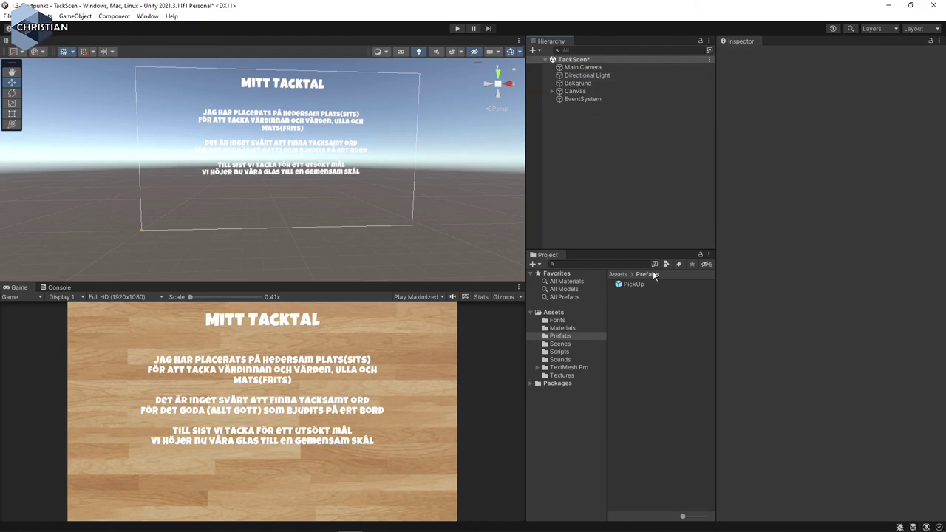